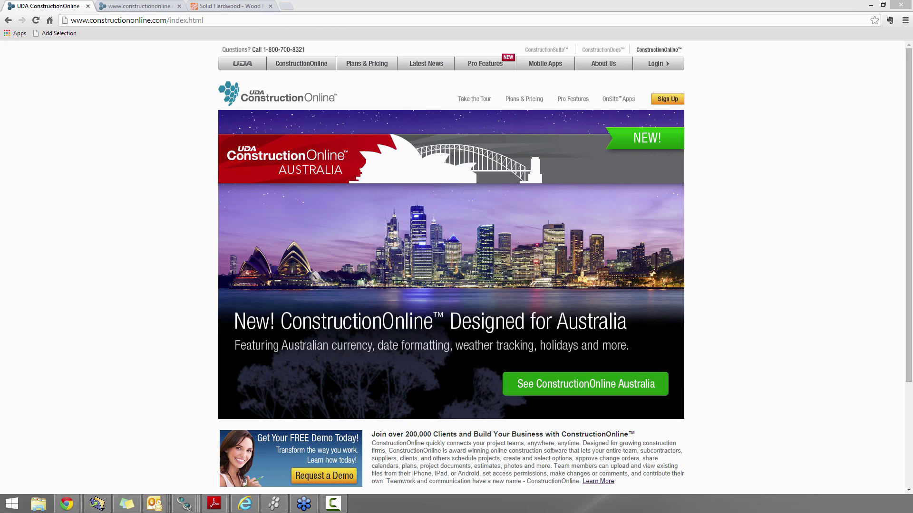
Switch to the ConstructionOnline account tab and open the company's Public Profile setup page
left_click(143, 7)
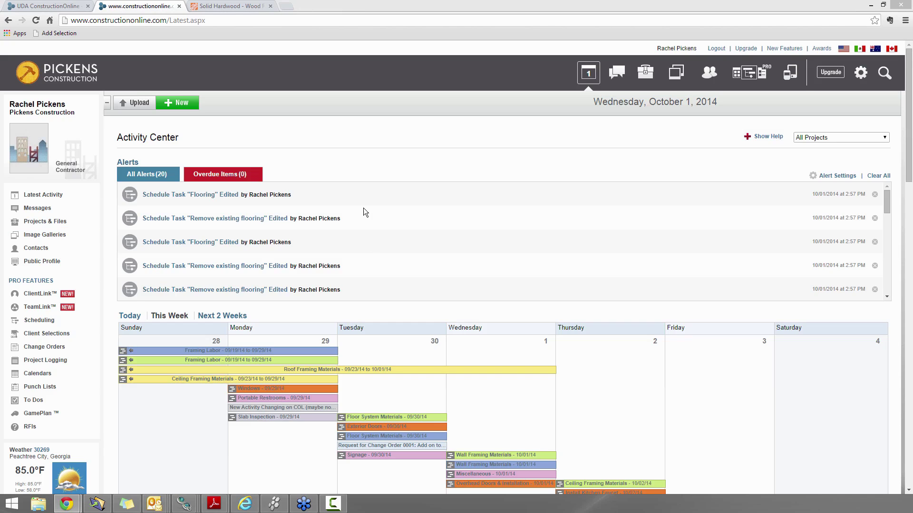
left_click(57, 262)
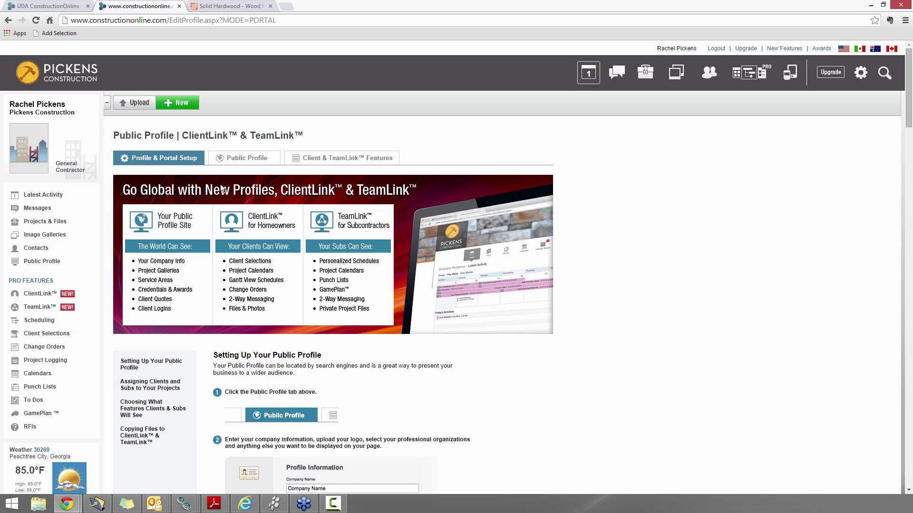
View the live Pickens Construction public profile maximized in the preview window, then return to Chrome
left_click(242, 165)
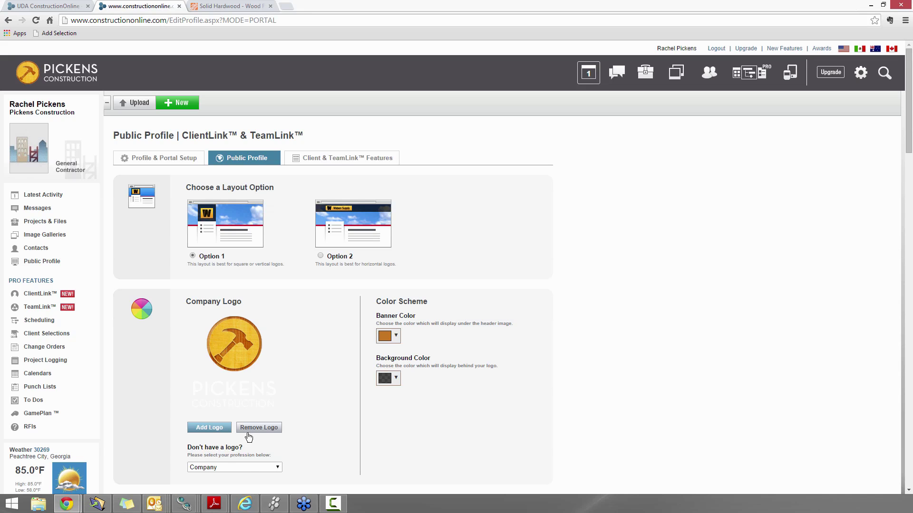
left_click(245, 504)
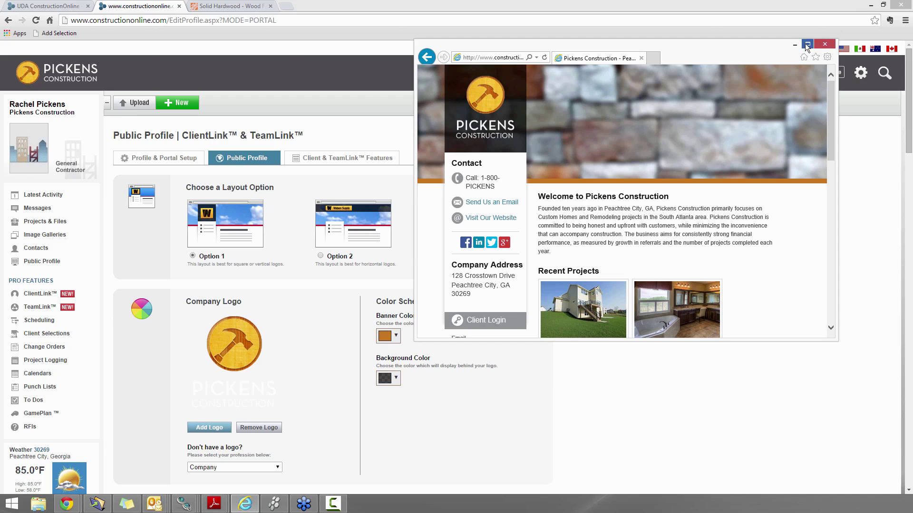
left_click(807, 44)
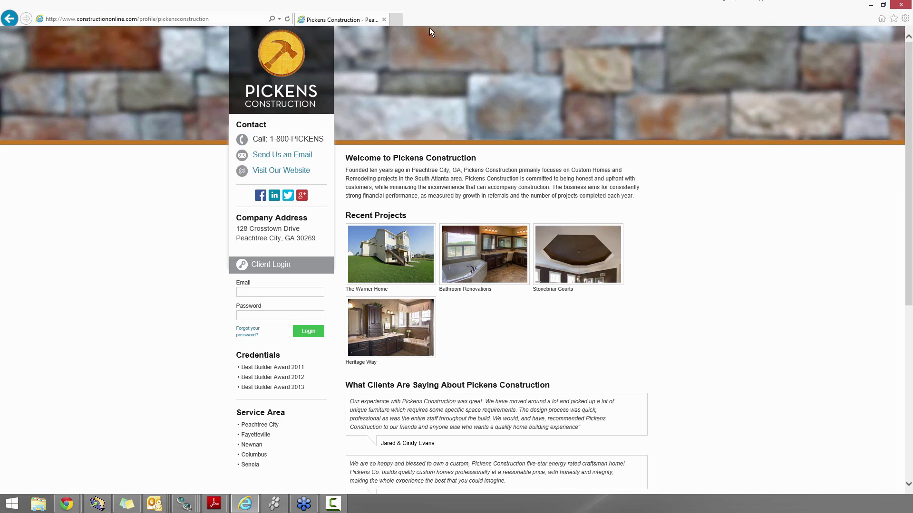
mouse_move(67, 504)
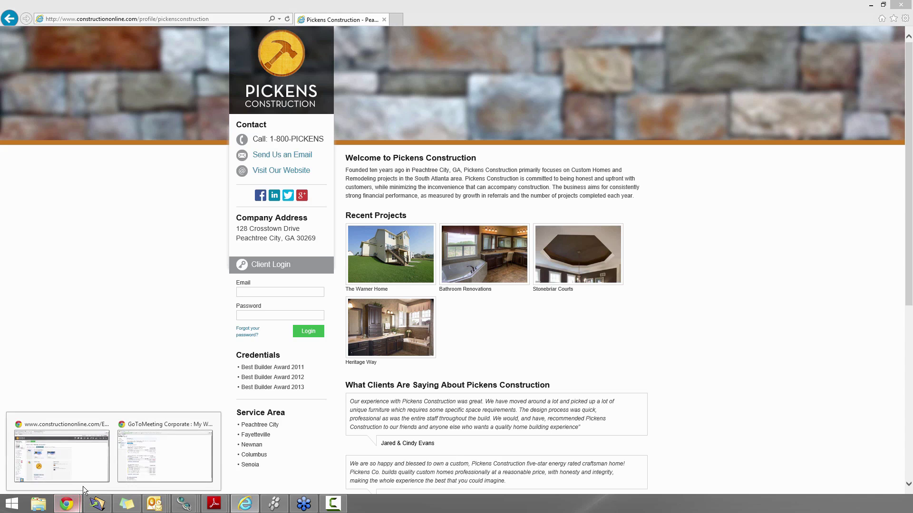
left_click(90, 449)
Google 'pickens construction' in a new tab, open the ConstructionOnline profile result, then go back
left_click(285, 6)
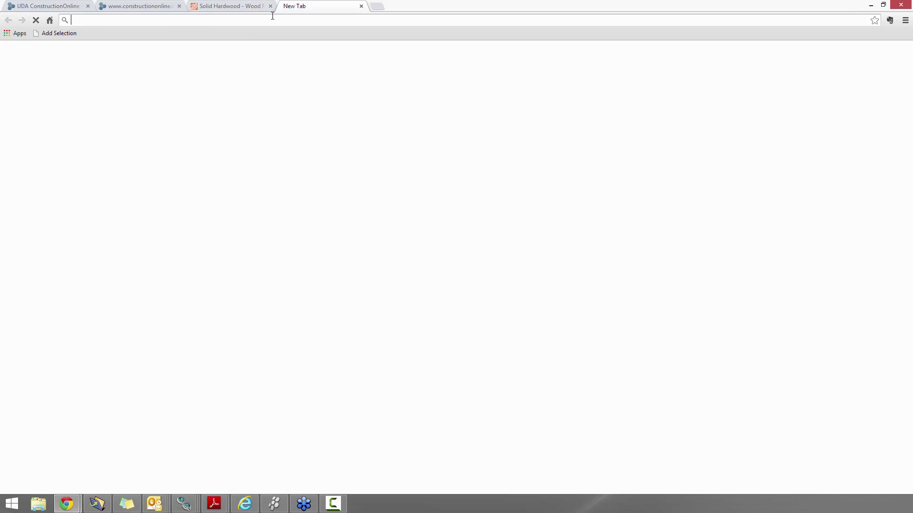
type("pickens construction")
key("Return")
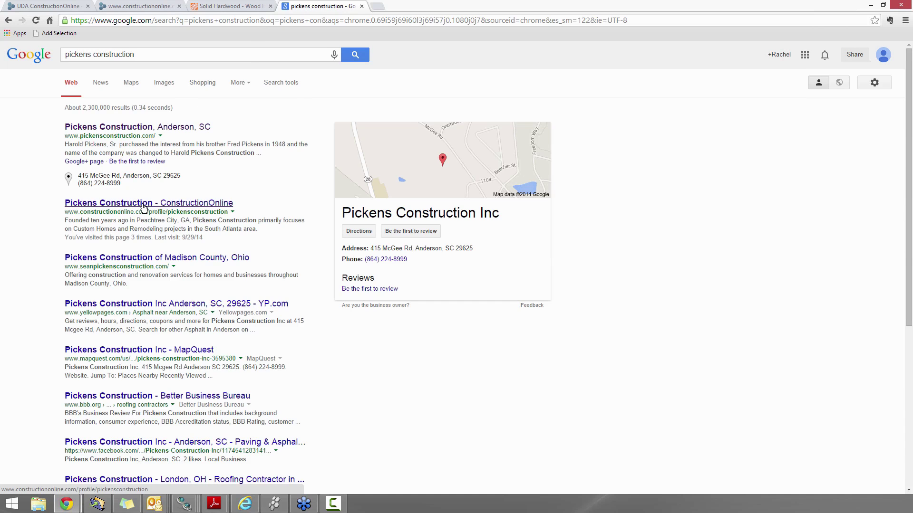
left_click(144, 208)
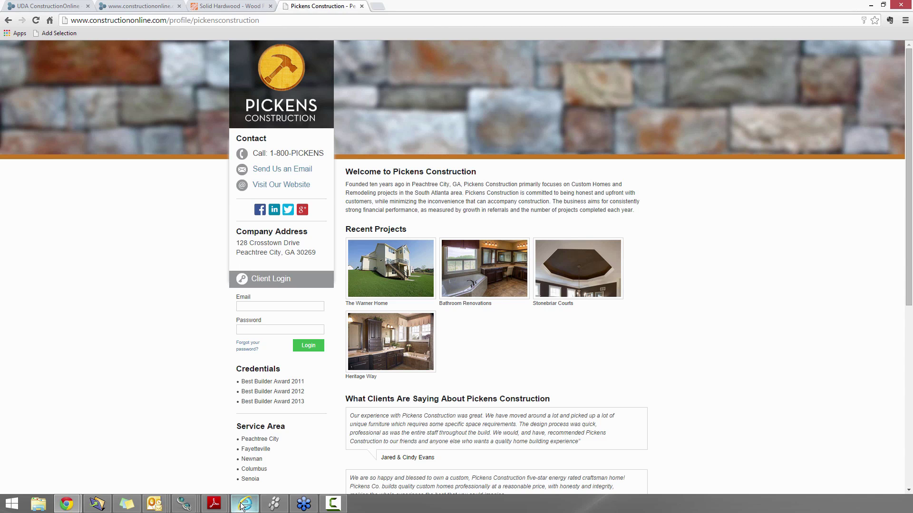
mouse_move(242, 506)
left_click(9, 21)
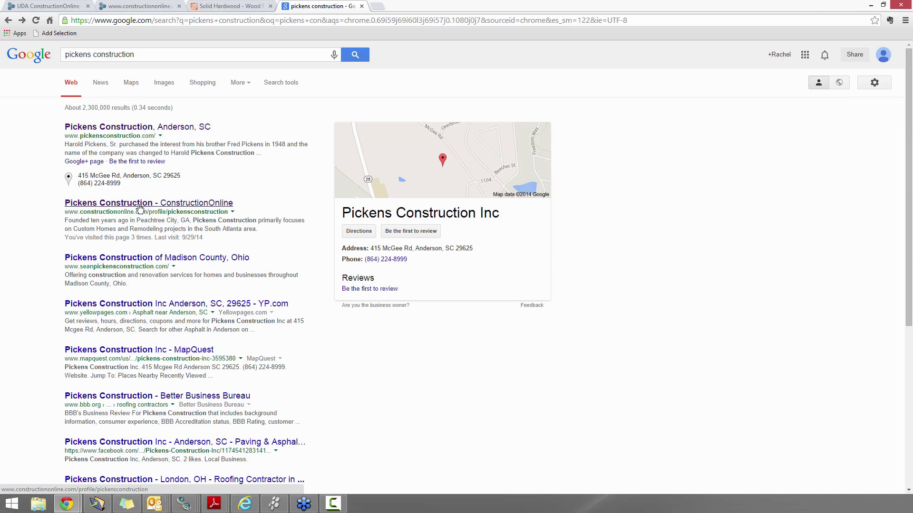
Check the public profile in the other browser window, then return to the main browser
left_click(244, 504)
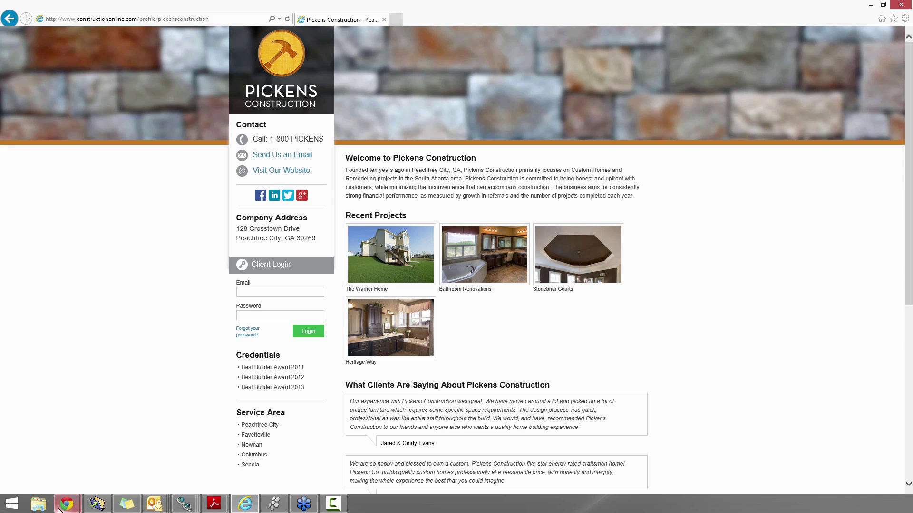
mouse_move(61, 506)
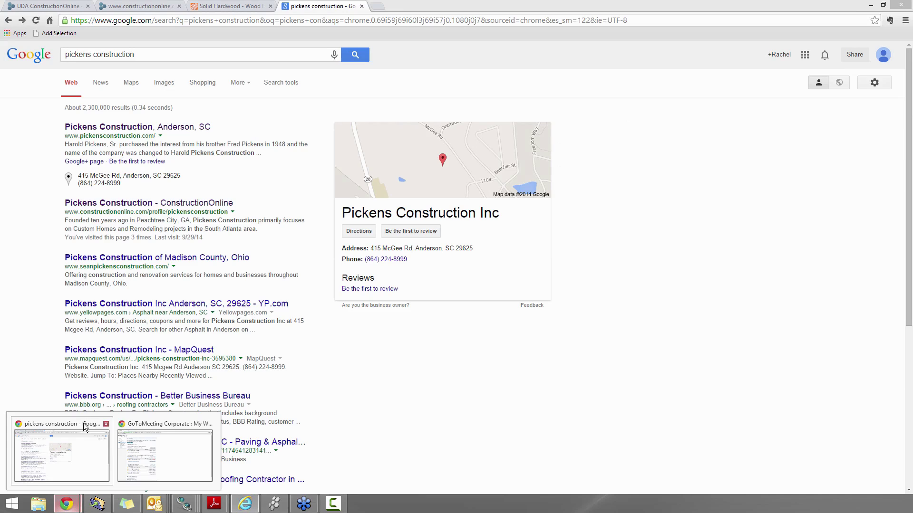
left_click(84, 427)
Keep Company as the default-logo profession, then bring the live profile window forward at a smaller size
left_click(139, 6)
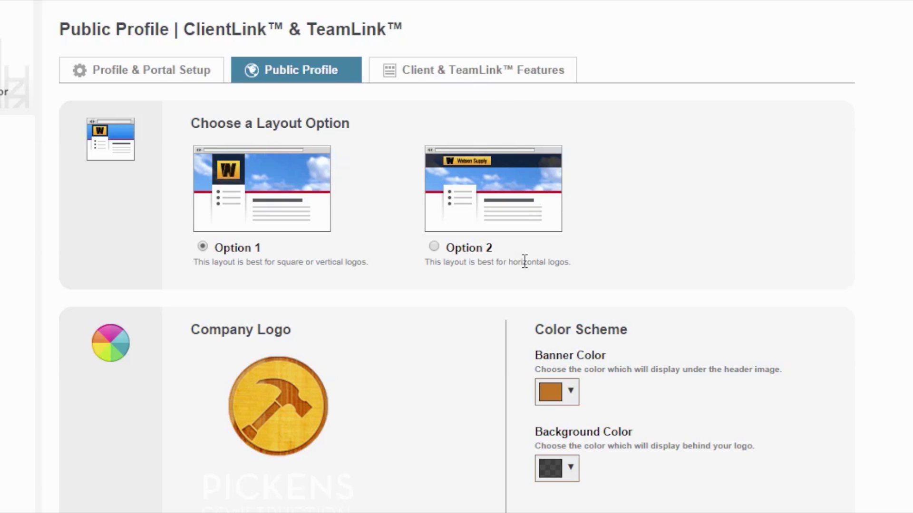
scroll(515, 285, "down", 3)
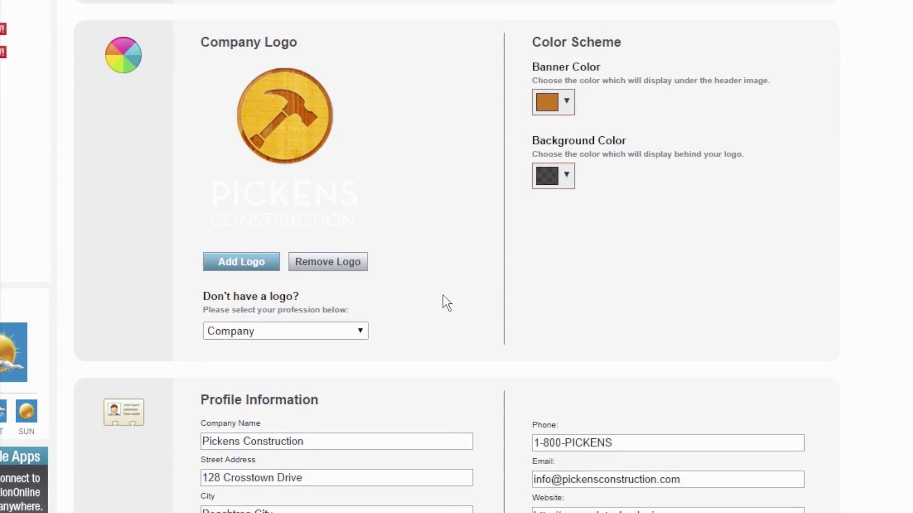
left_click(295, 332)
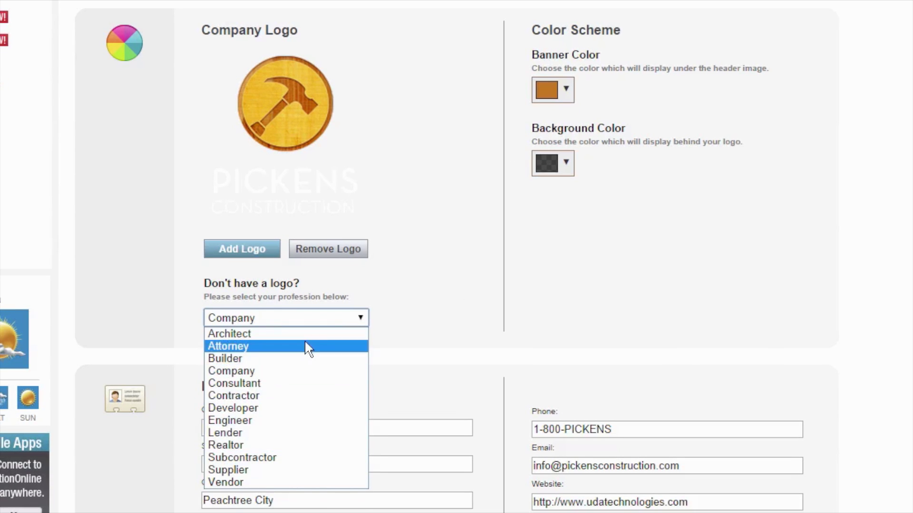
left_click(374, 293)
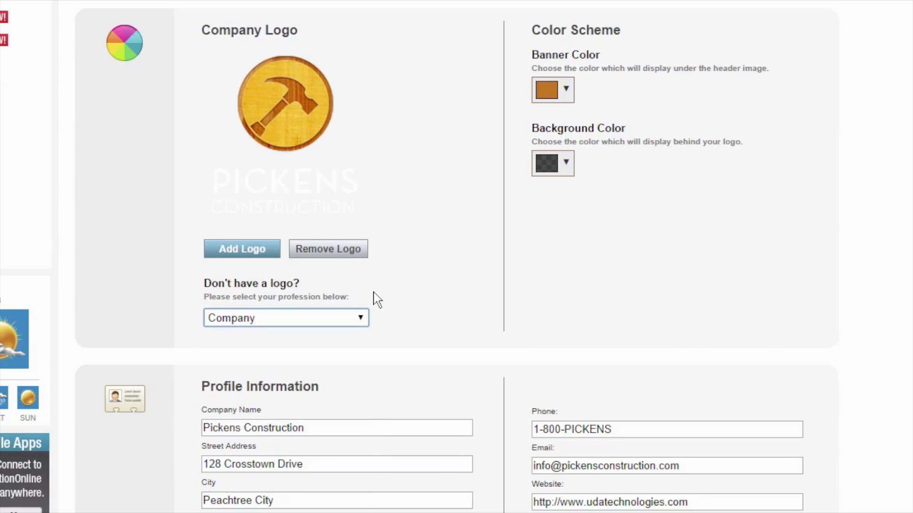
left_click(375, 292)
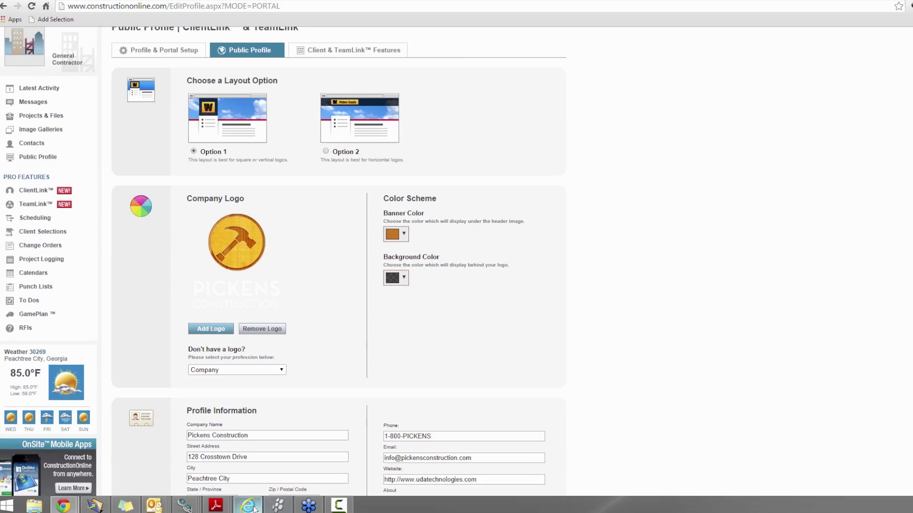
left_click(248, 506)
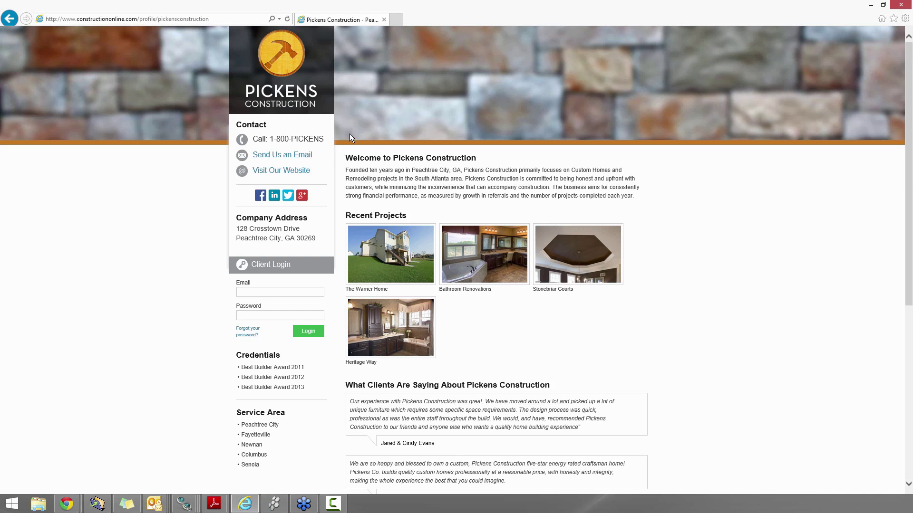
double_click(476, 8)
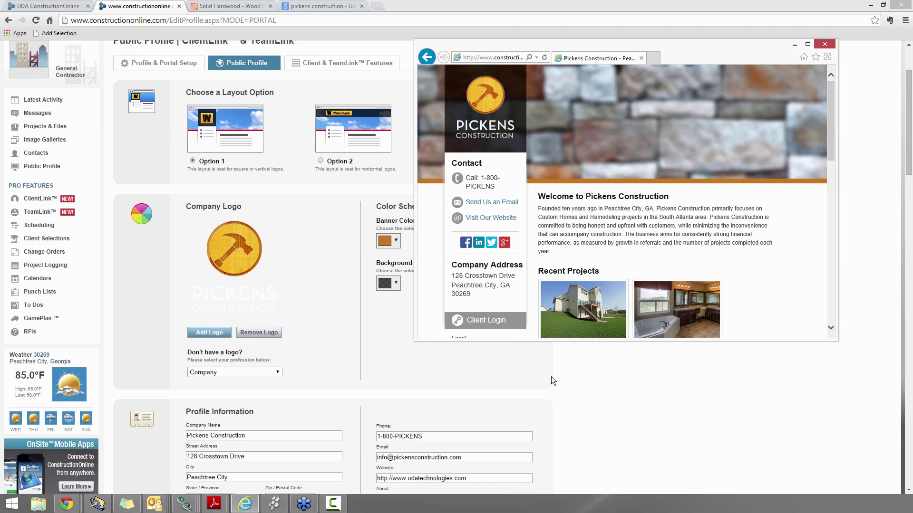
left_click(580, 387)
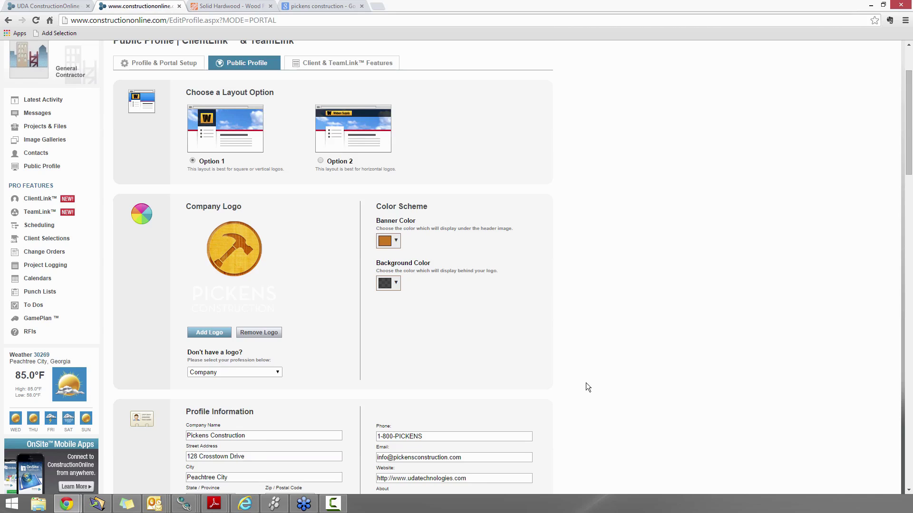
scroll(586, 383, "down", 4)
scroll(587, 383, "down", 1)
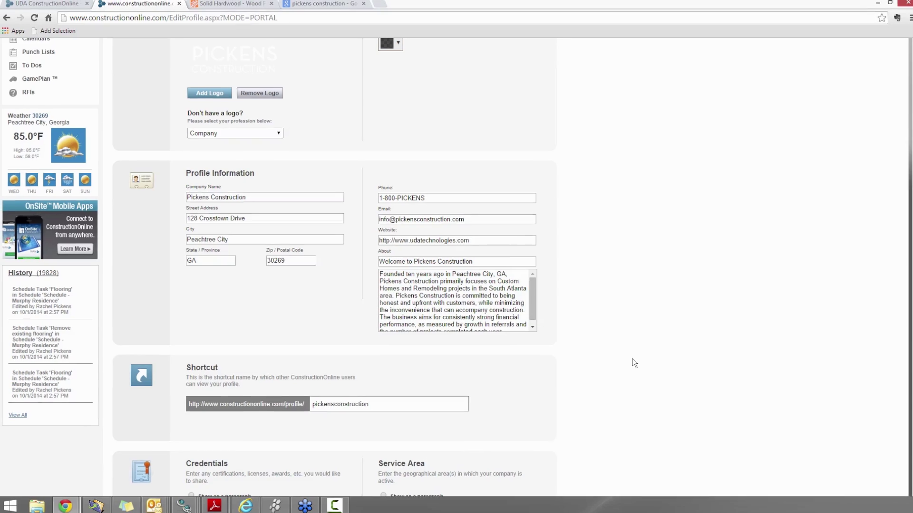
scroll(627, 357, "down", 3)
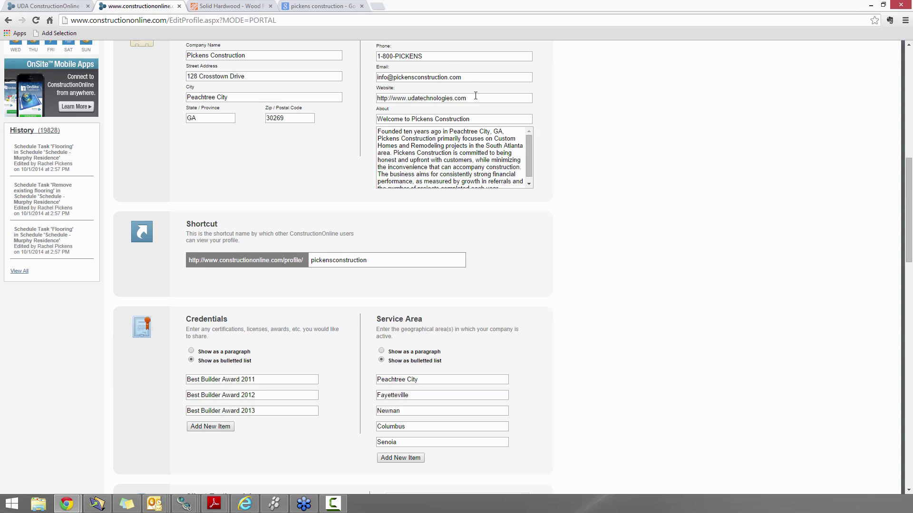
scroll(543, 119, "up", 1)
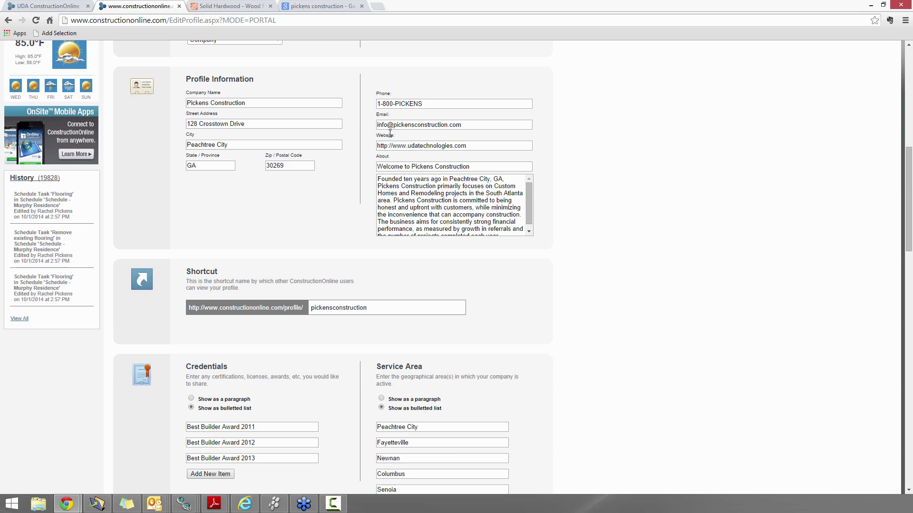
left_click(245, 504)
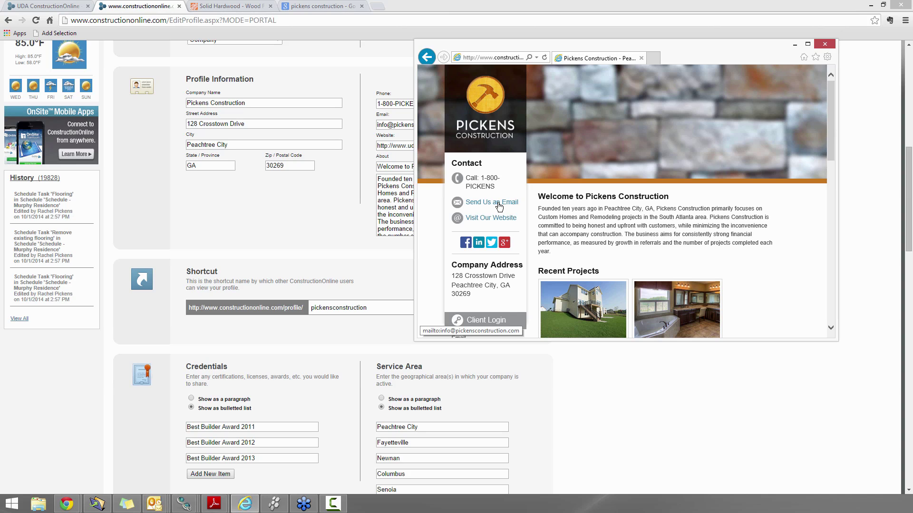
left_click_drag(525, 47, 572, 50)
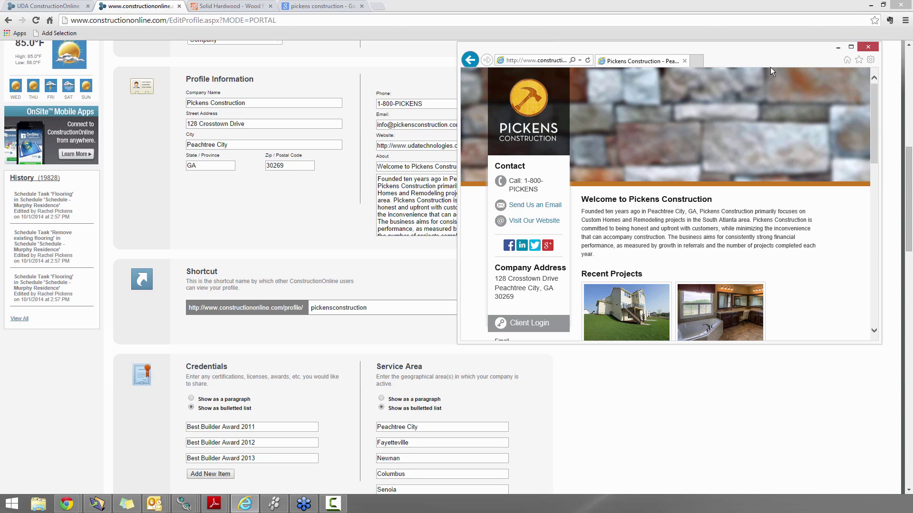
left_click(838, 48)
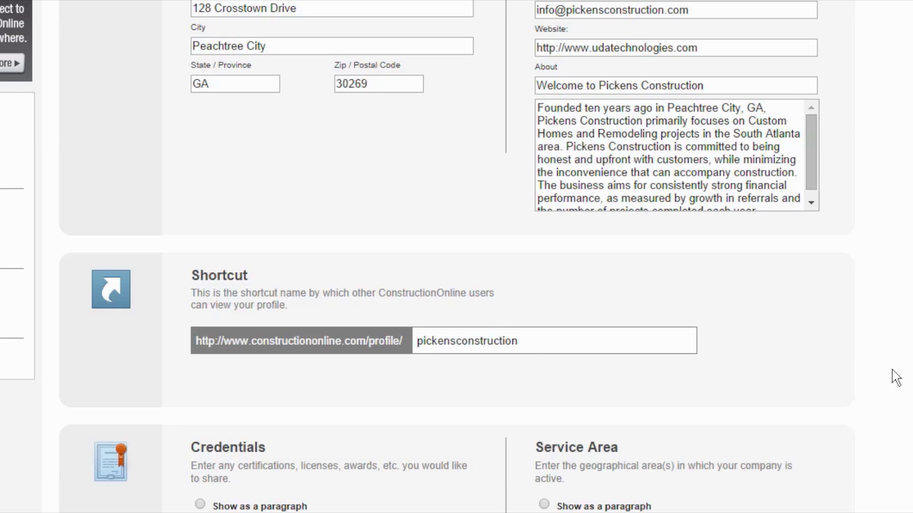
scroll(903, 382, "down", 2)
scroll(456, 257, "down", 4)
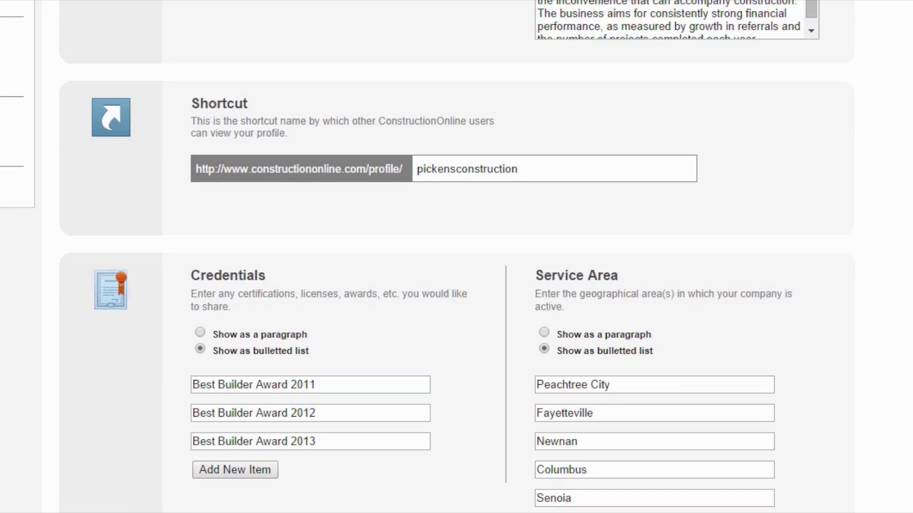
scroll(456, 257, "down", 3)
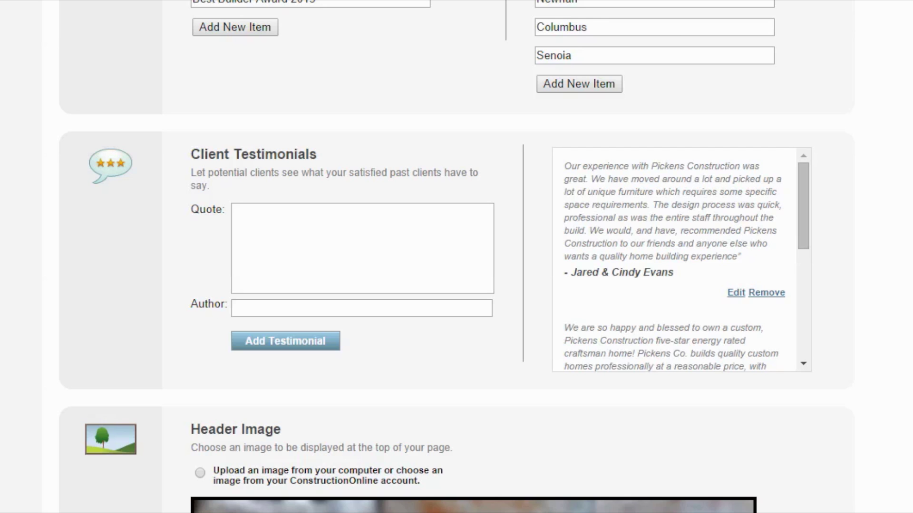
left_click(247, 505)
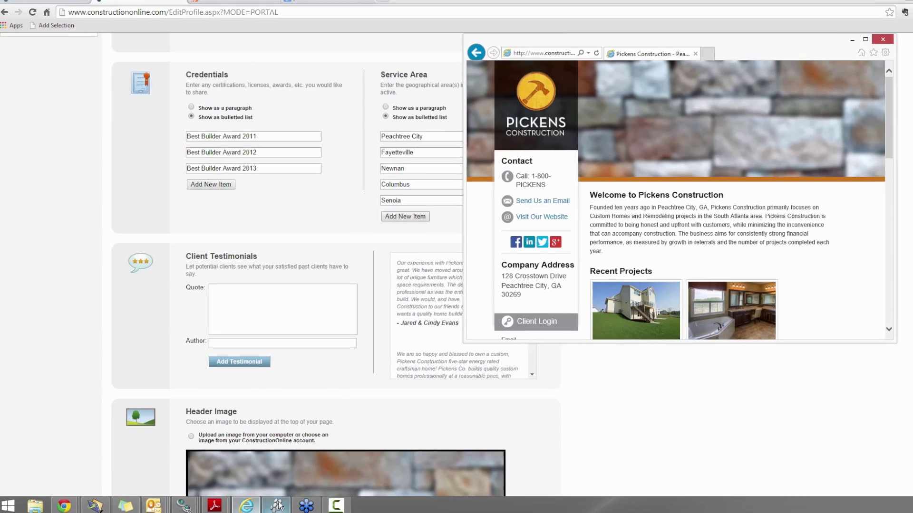
scroll(800, 177, "down", 3)
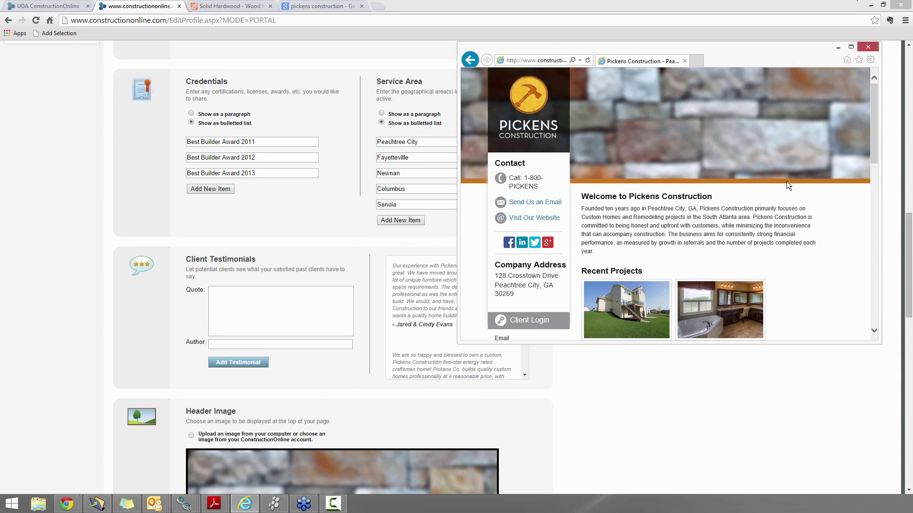
scroll(787, 182, "down", 3)
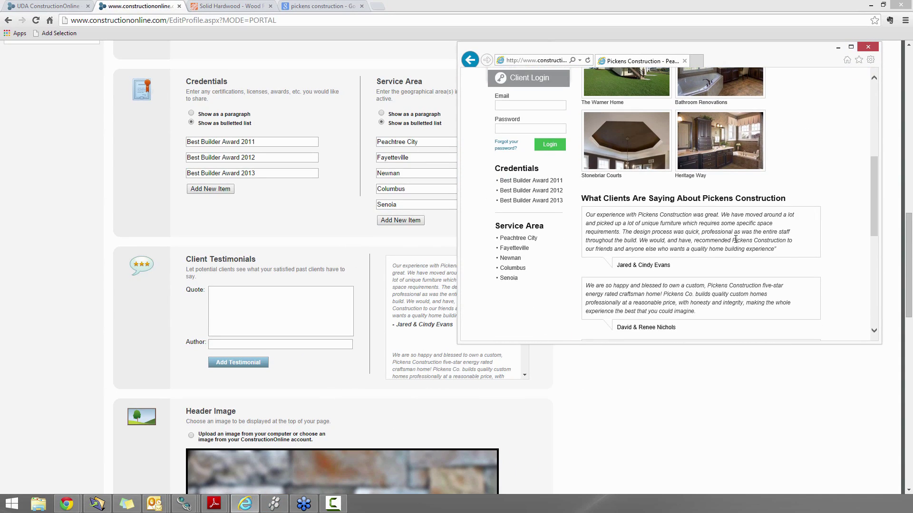
scroll(655, 247, "down", 2)
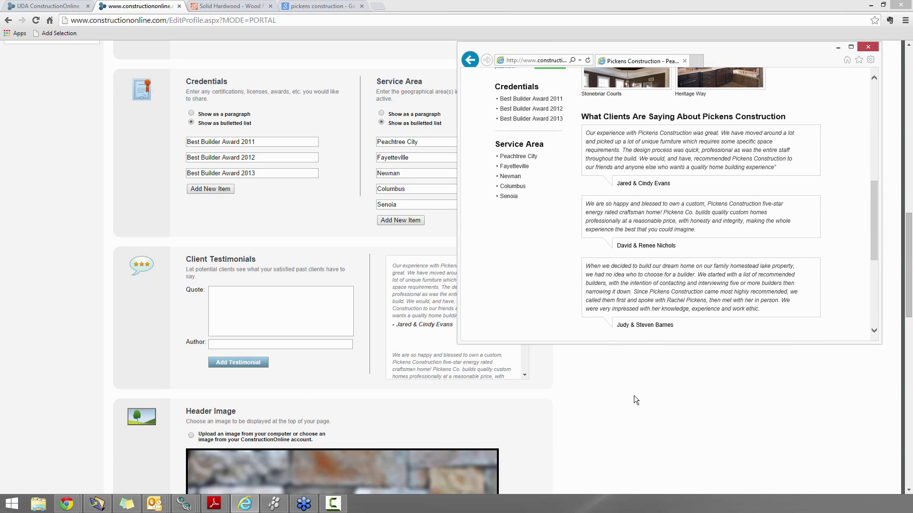
left_click(622, 389)
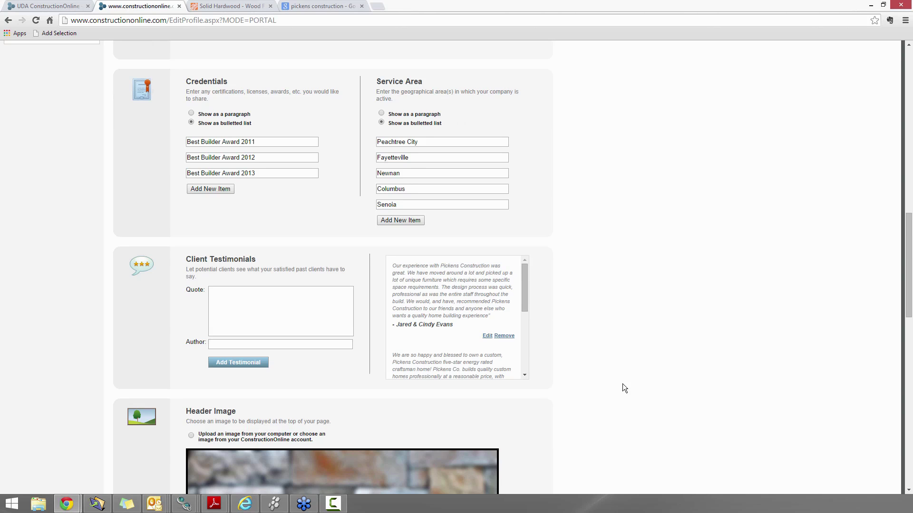
scroll(622, 388, "down", 5)
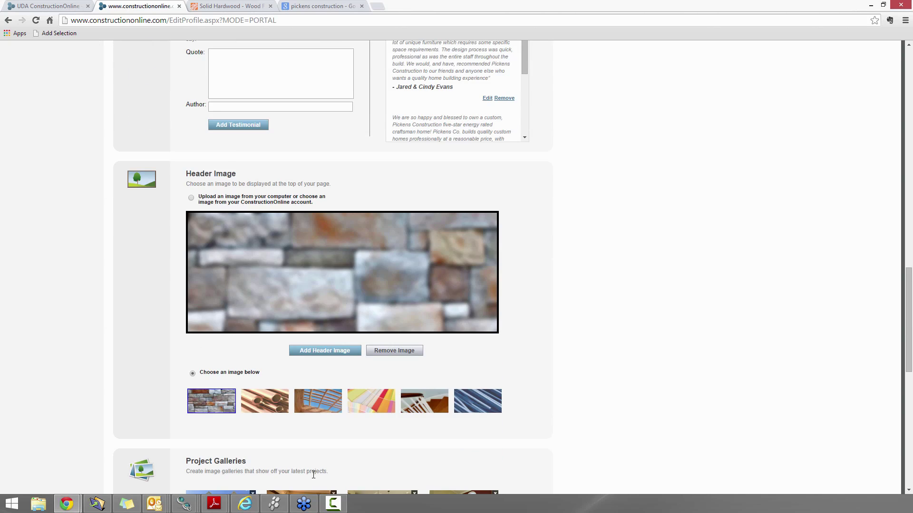
left_click(244, 499)
scroll(708, 255, "up", 1)
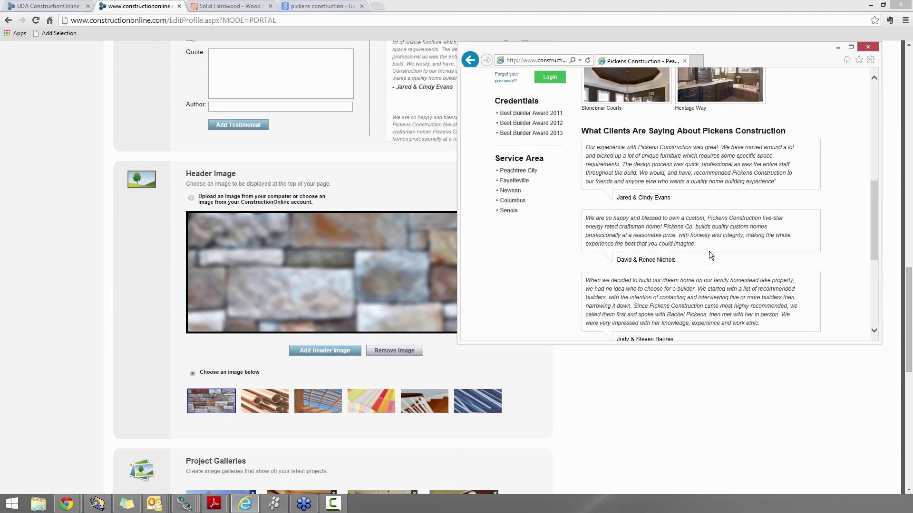
scroll(709, 251, "up", 6)
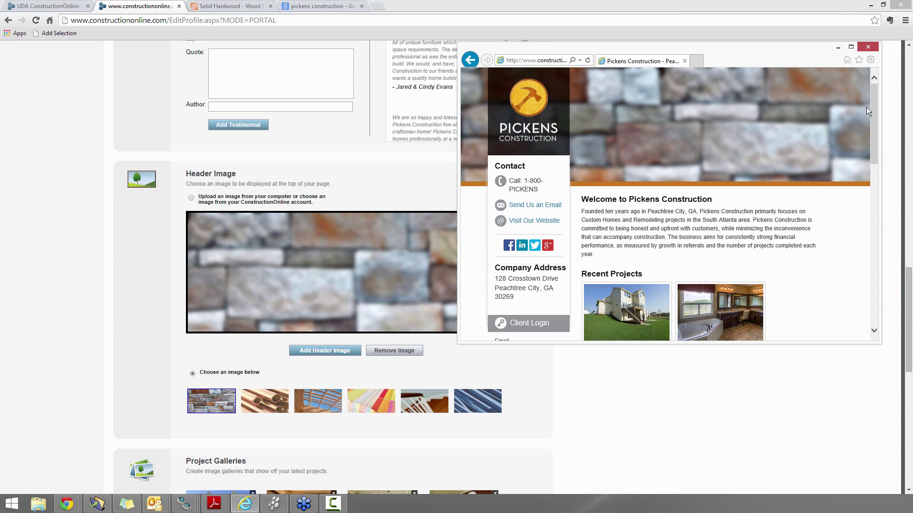
left_click(852, 46)
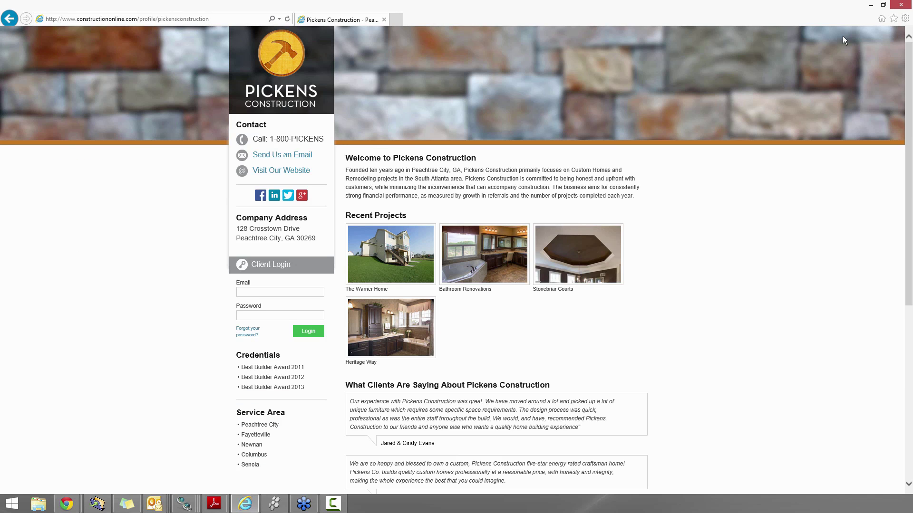
left_click(882, 4)
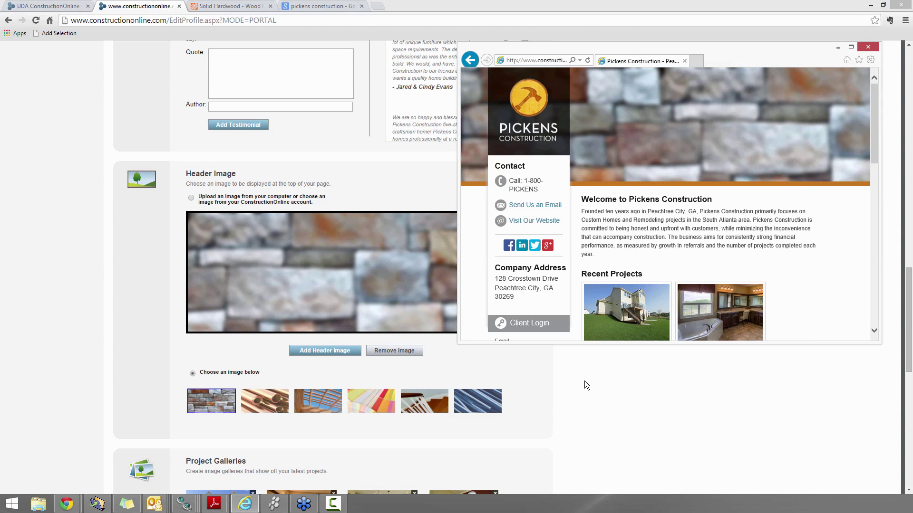
left_click(563, 387)
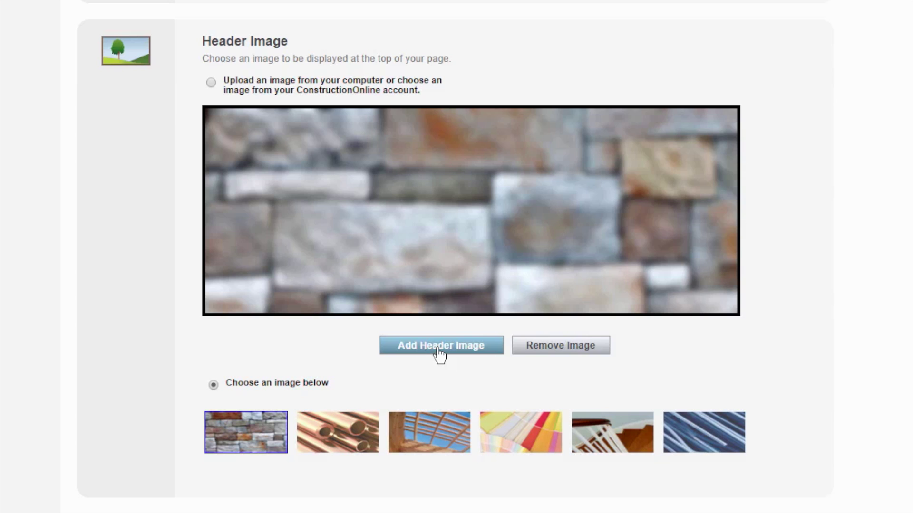
scroll(723, 322, "down", 3)
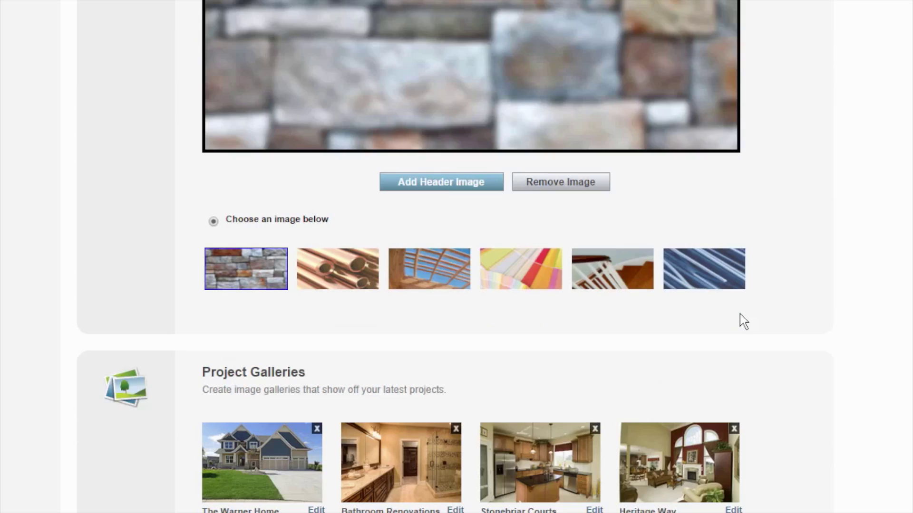
scroll(744, 322, "down", 3)
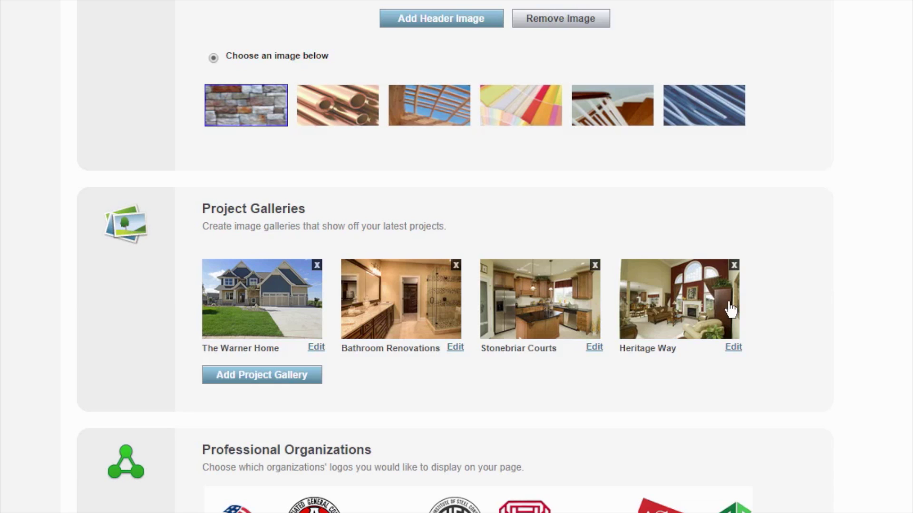
scroll(862, 387, "down", 6)
scroll(858, 361, "down", 3)
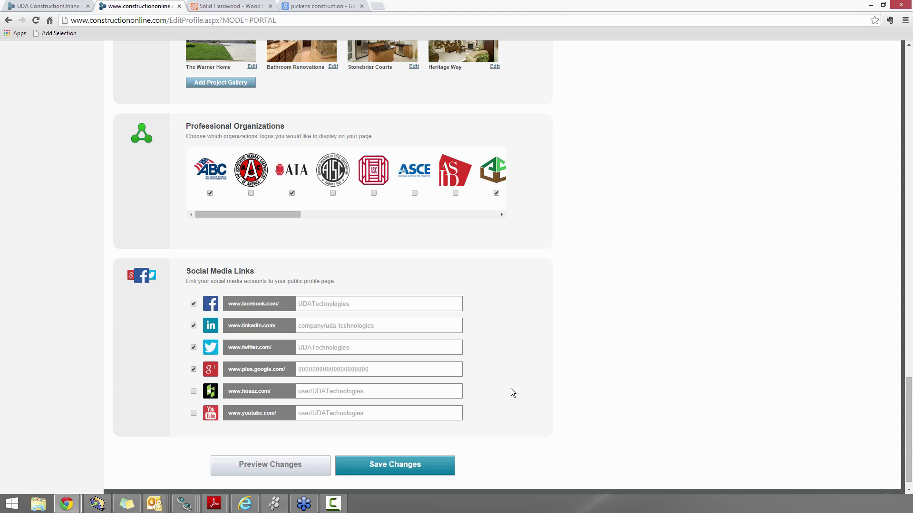
scroll(553, 406, "up", 2)
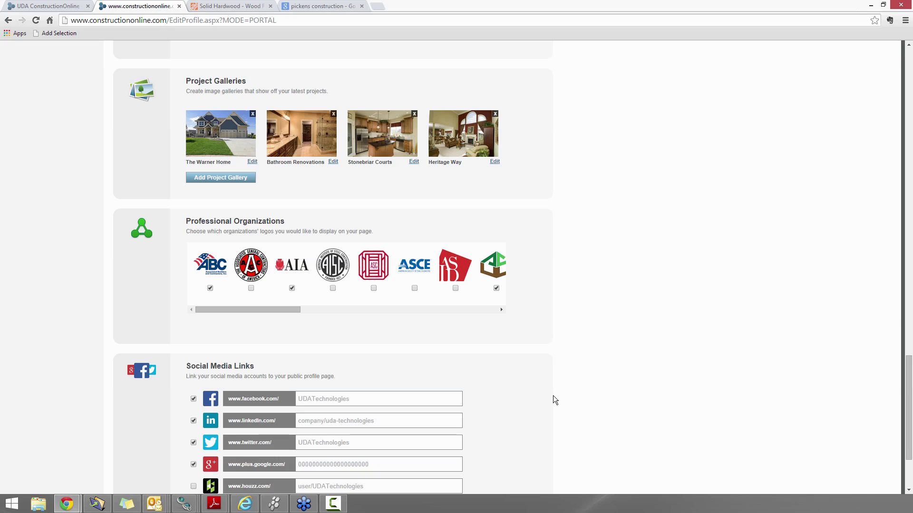
scroll(553, 396, "up", 3)
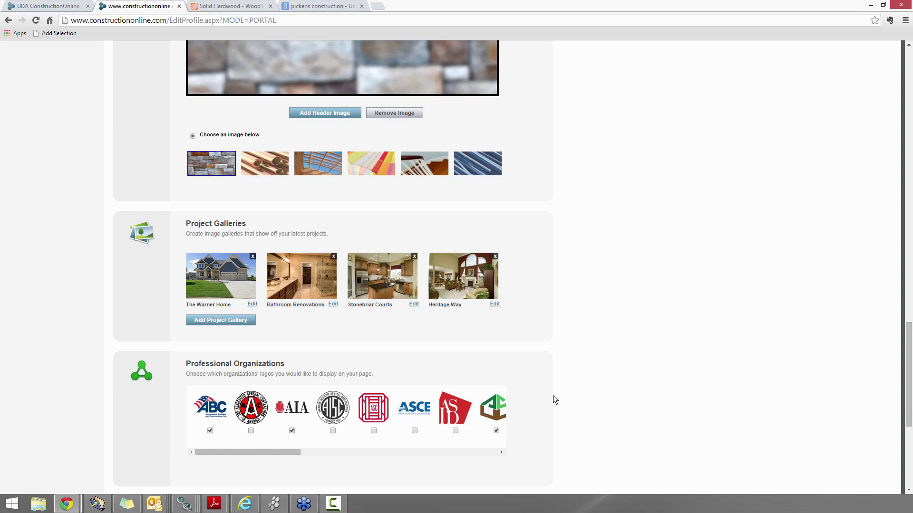
scroll(552, 395, "up", 1)
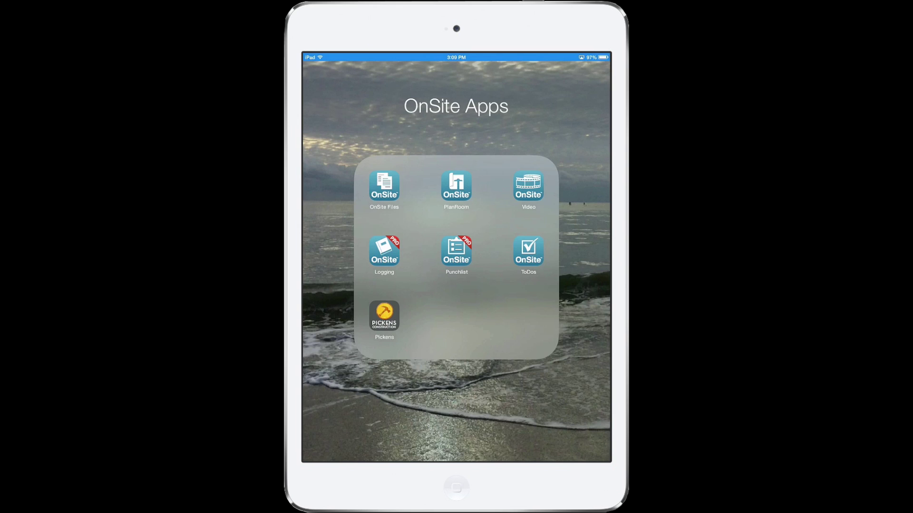
Launch the Pickens Construction app, log out of the client account, and open About Us
left_click(384, 315)
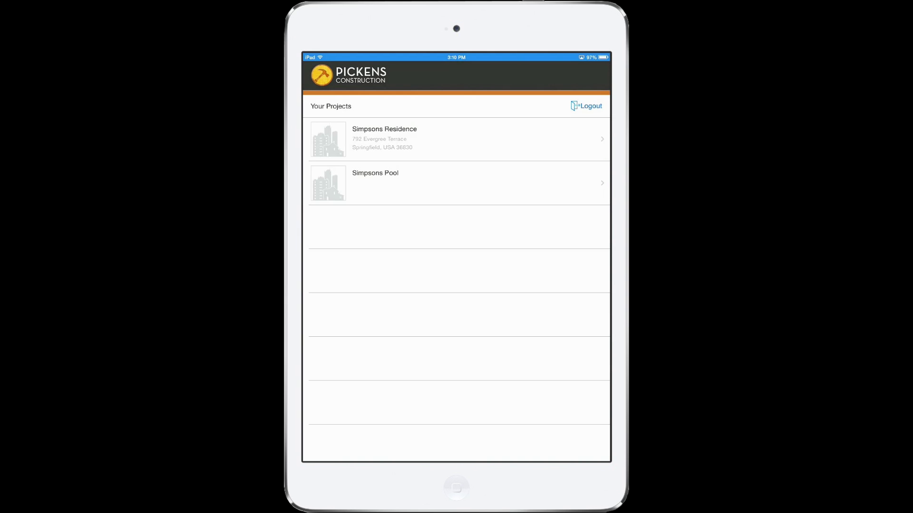
left_click(586, 106)
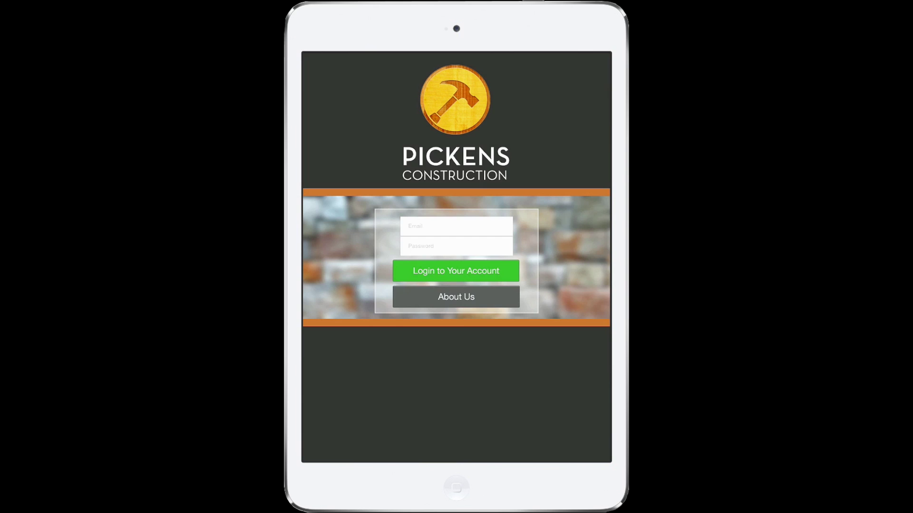
left_click(456, 296)
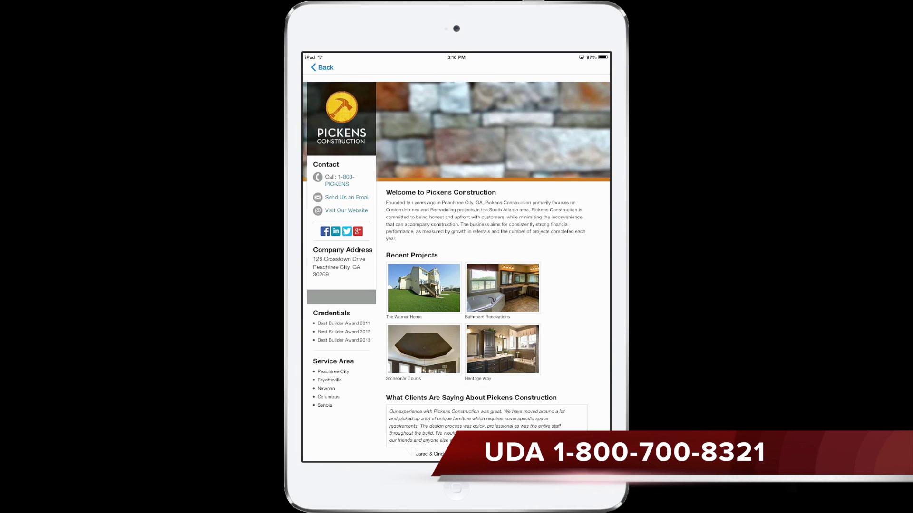
Scroll the About Us page and bring up, then dismiss, the company phone number options
scroll(456, 268, "down", 5)
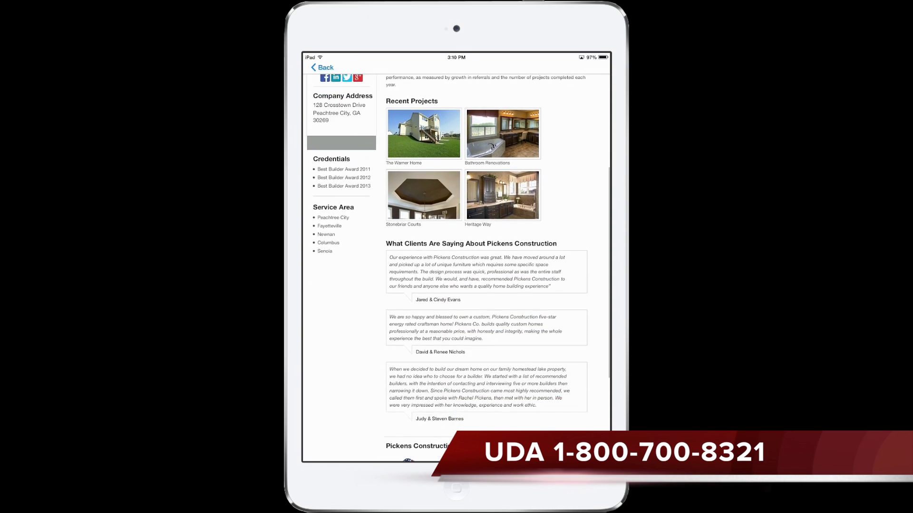
scroll(457, 268, "up", 5)
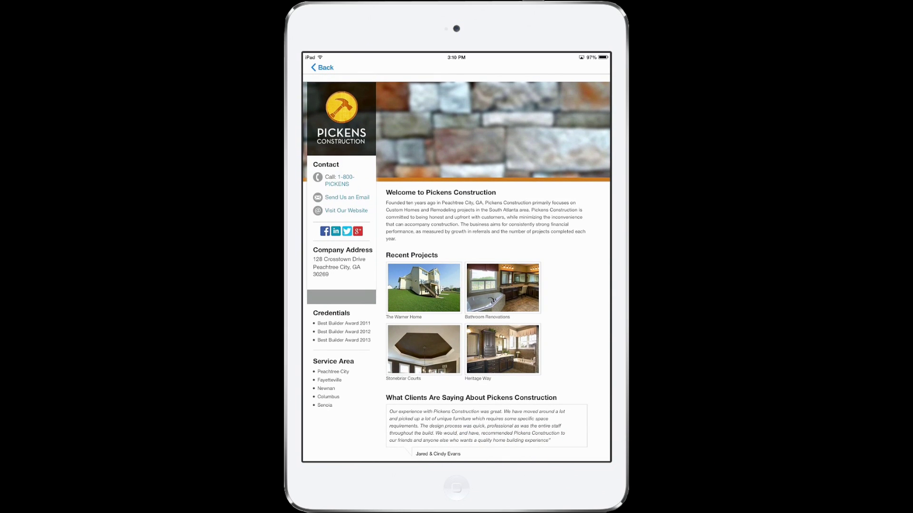
left_click(329, 166)
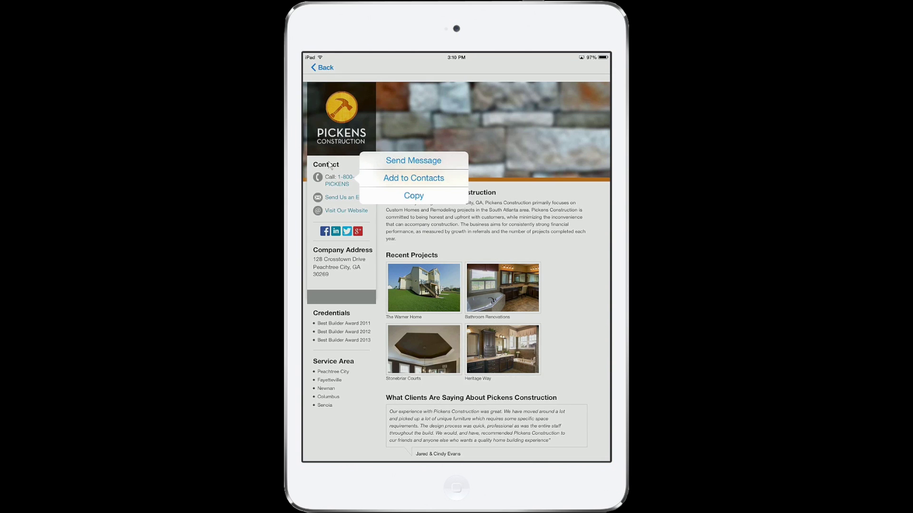
left_click(330, 165)
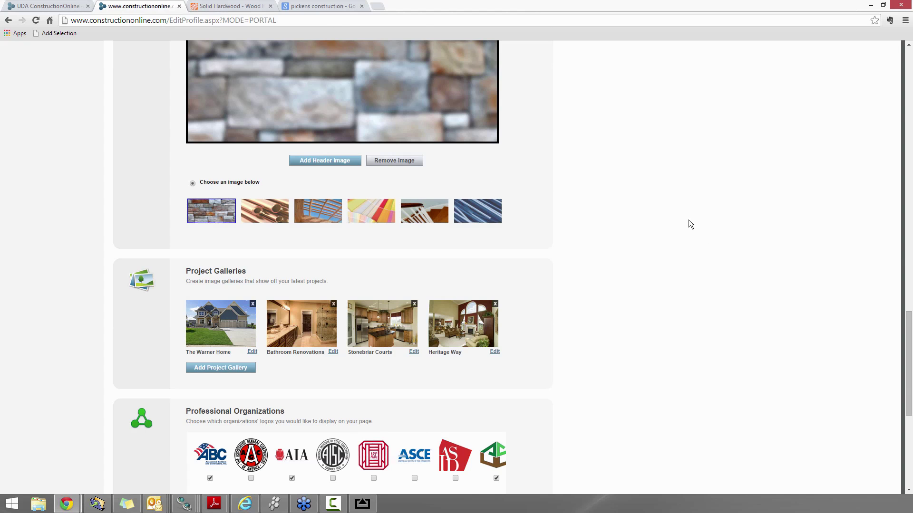
scroll(591, 285, "up", 3)
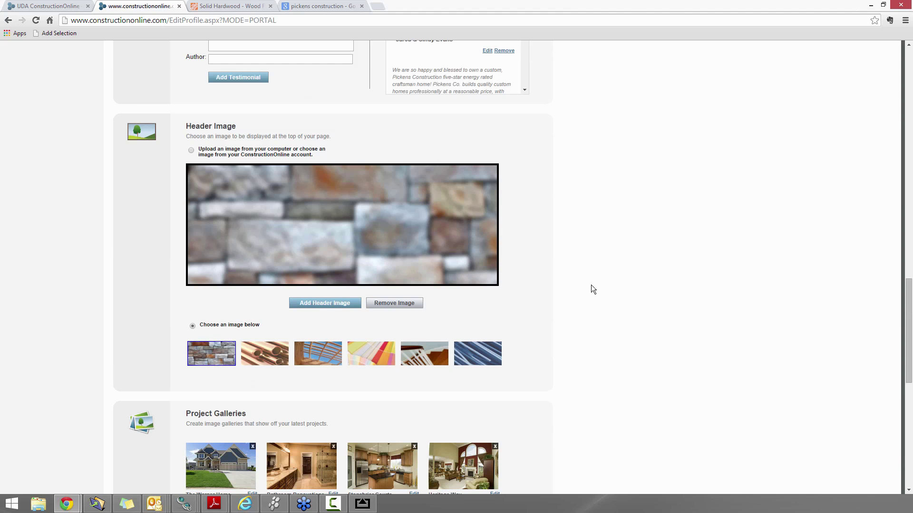
scroll(612, 272, "up", 6)
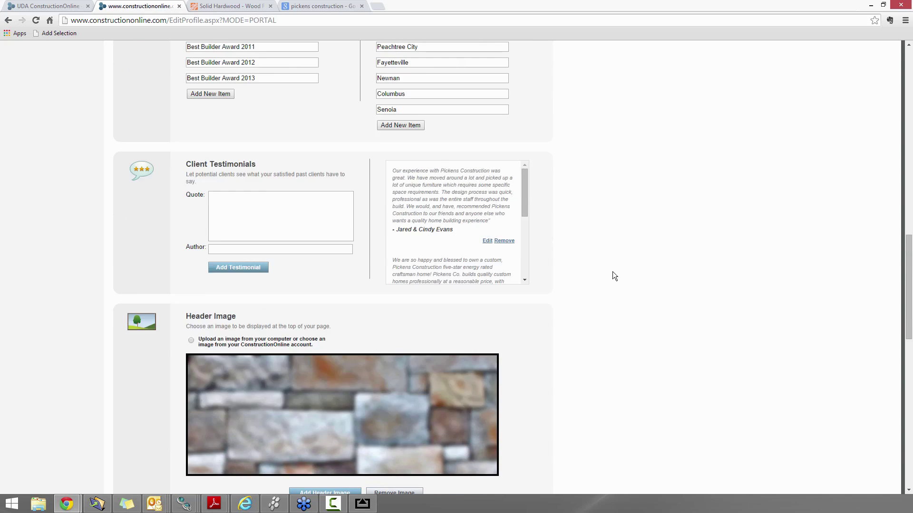
scroll(612, 275, "up", 9)
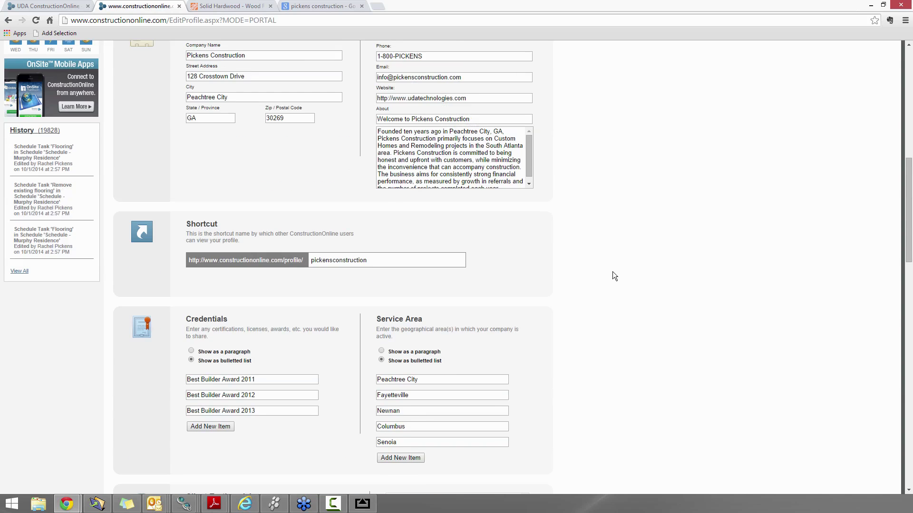
scroll(610, 268, "up", 6)
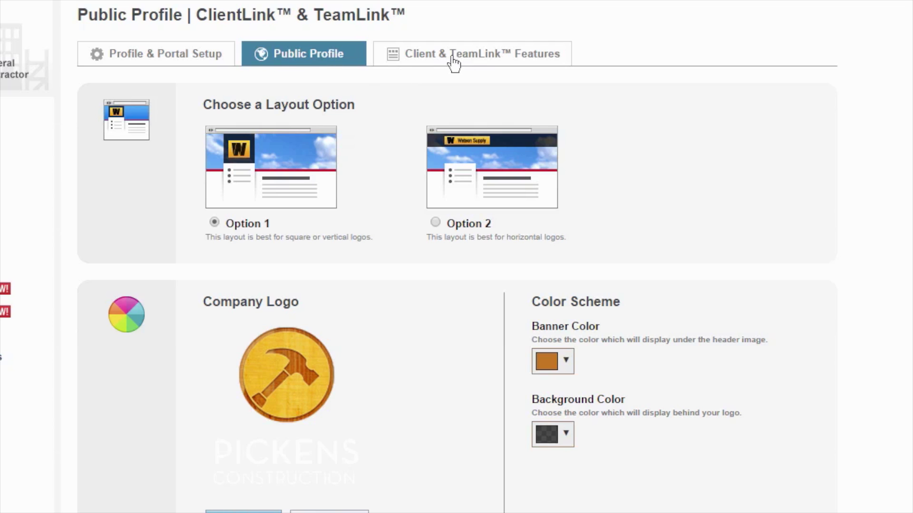
Leave the ClientLink settings and open the Murphy Residence project overview
left_click(454, 61)
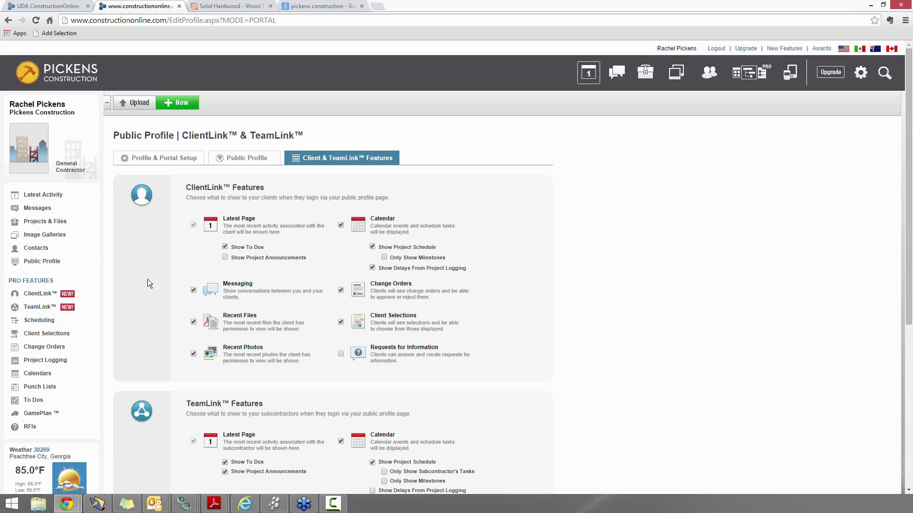
left_click(54, 228)
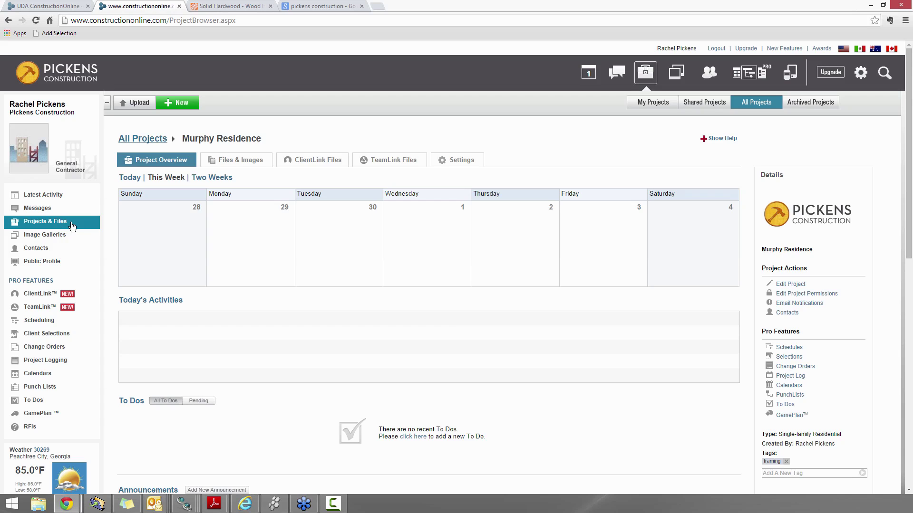
left_click(42, 228)
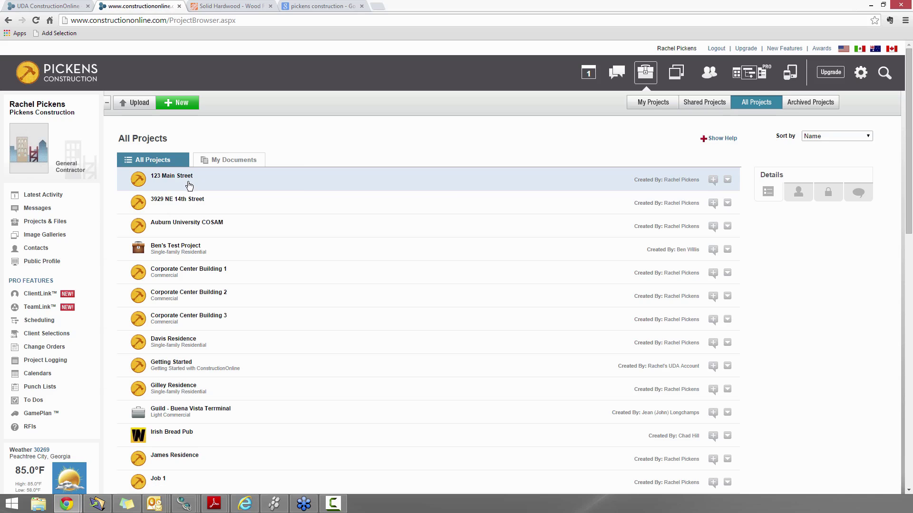
scroll(260, 409, "down", 5)
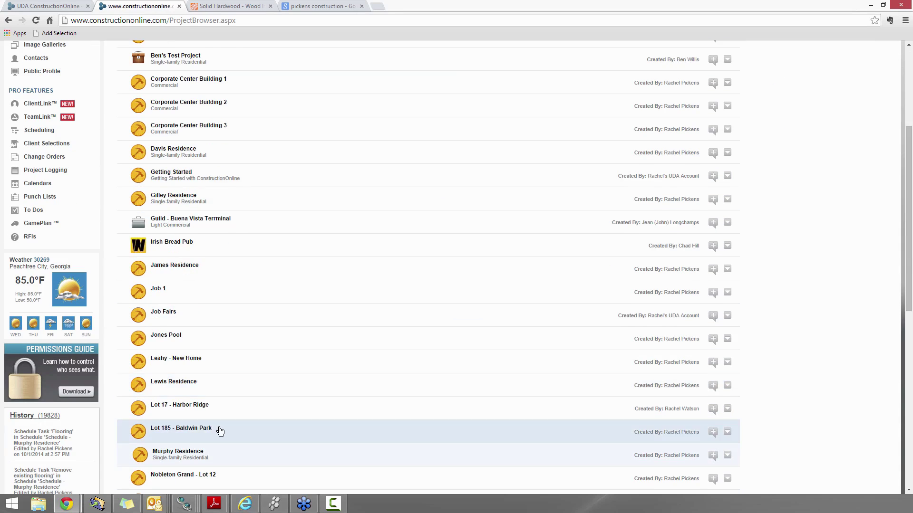
left_click(177, 410)
scroll(179, 408, "up", 5)
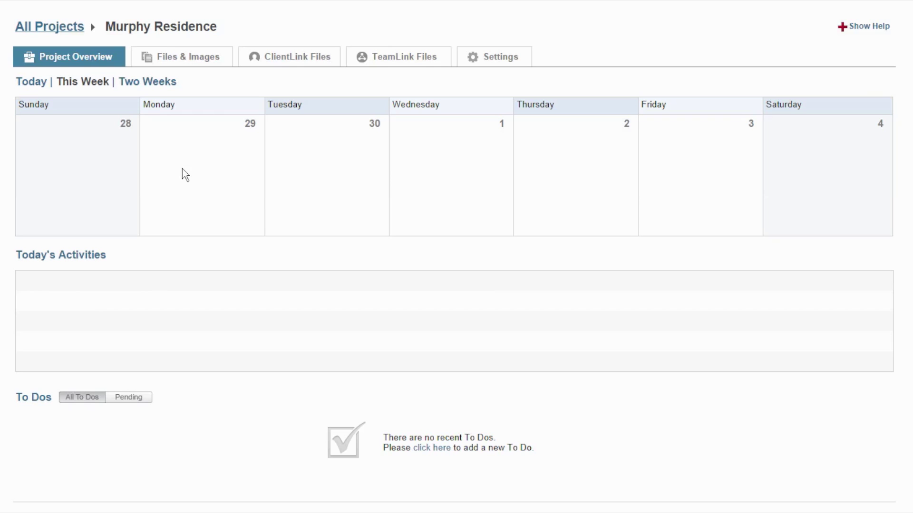
Open the Murphy Residence Settings tab and scroll to the empty Client(s) section
left_click(512, 67)
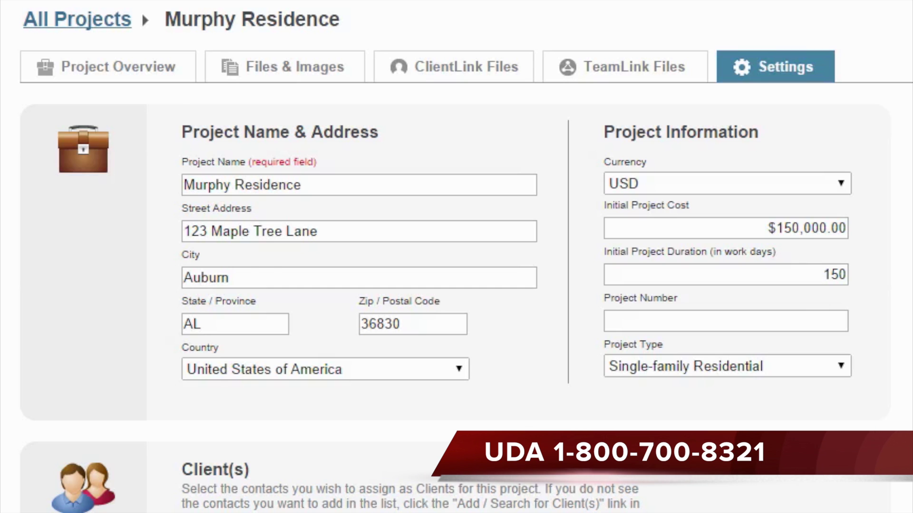
scroll(855, 288, "down", 8)
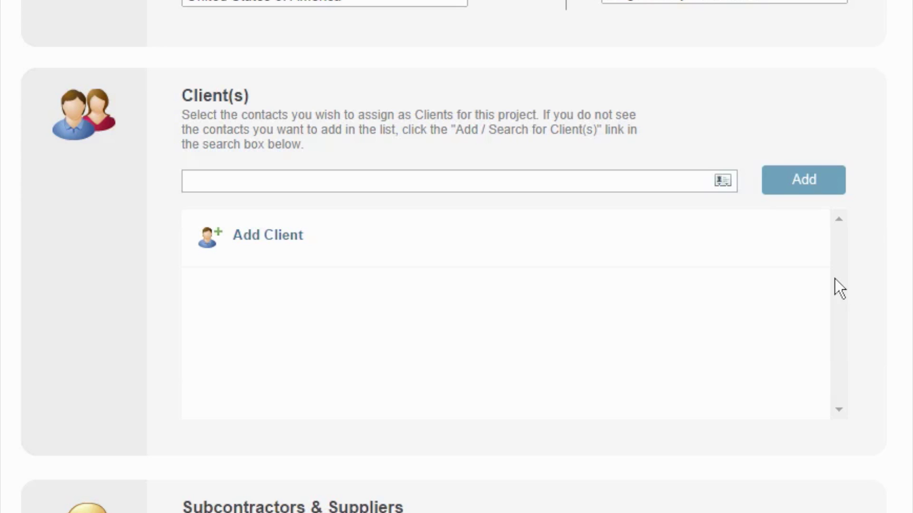
Start adding a client and search contacts for the new client's e-mail address
left_click(239, 241)
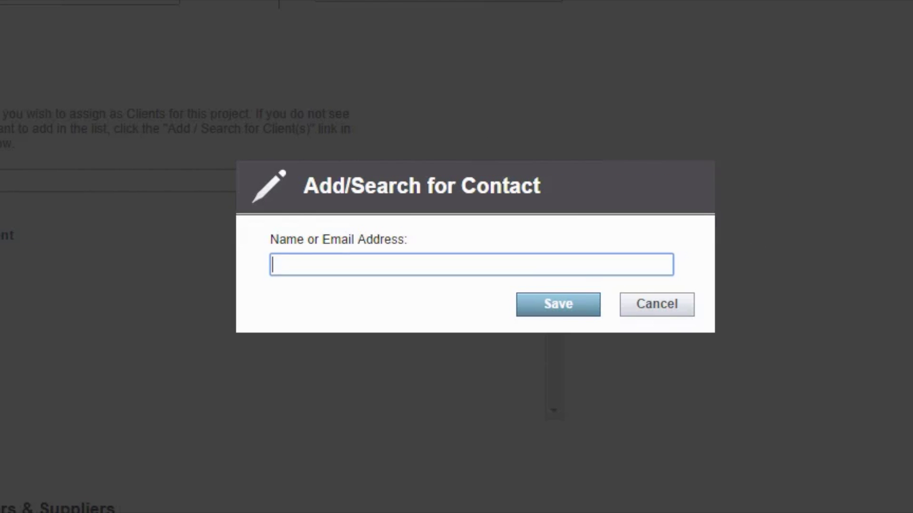
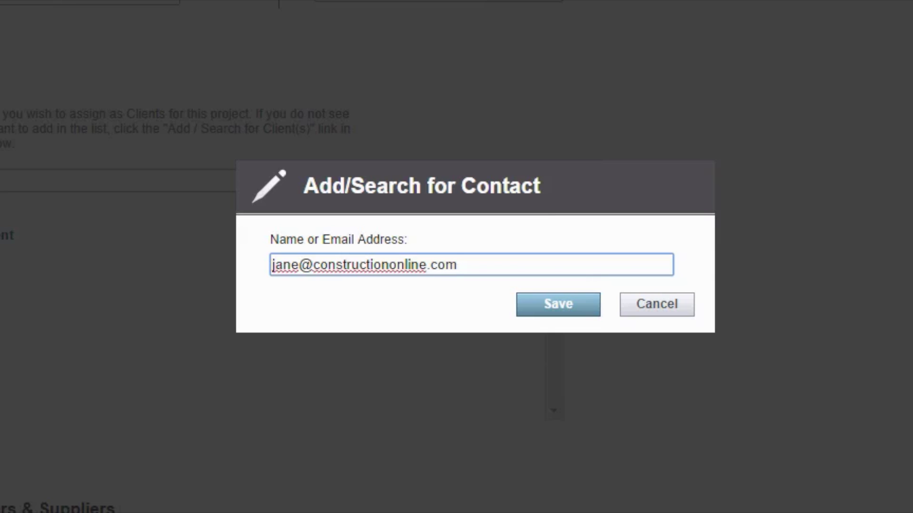
left_click(582, 309)
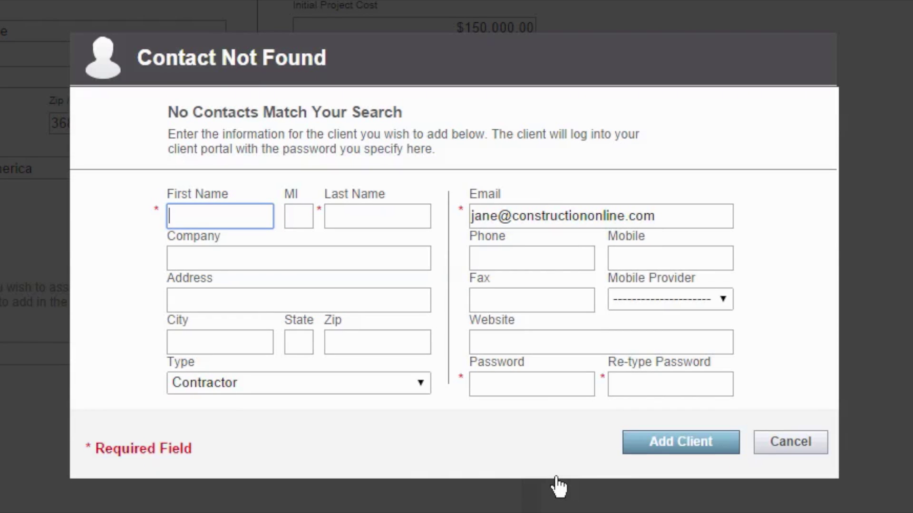
Enter the client's first and last name in the Contact Not Found form
key("Tab")
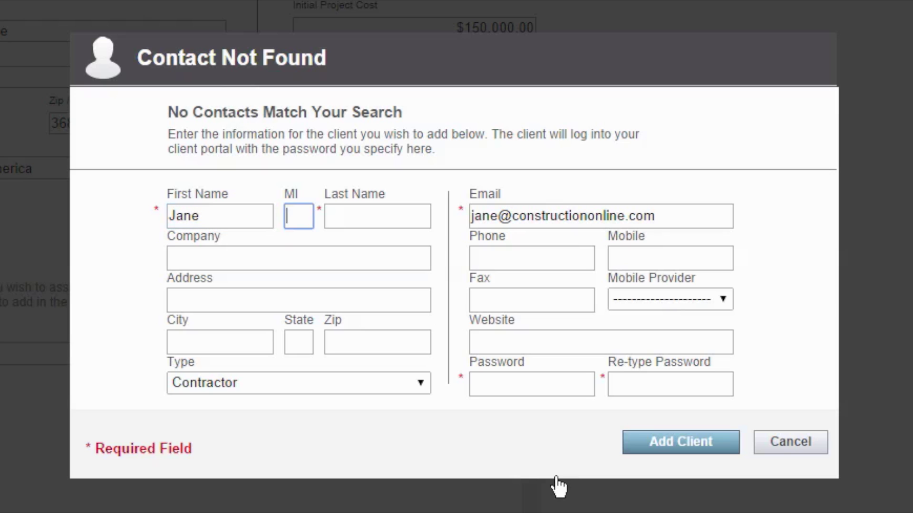
key("Tab")
key("Tab")
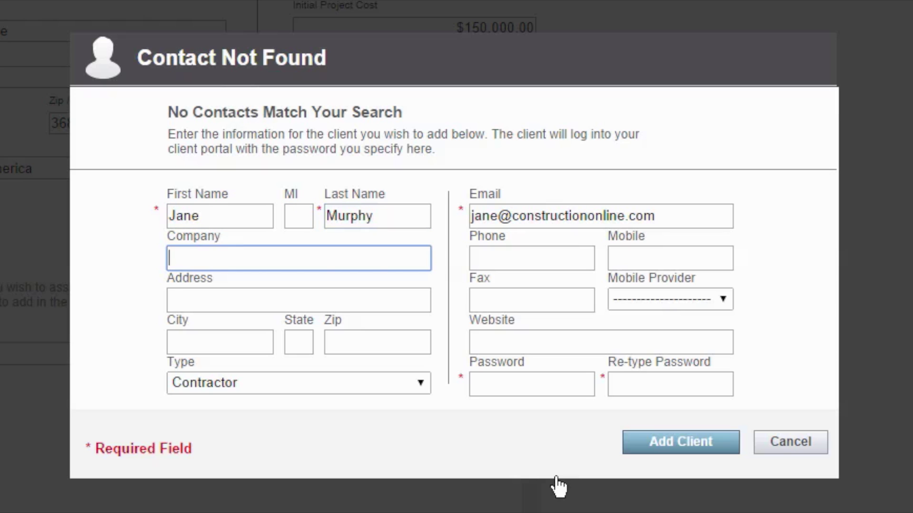
key("Tab")
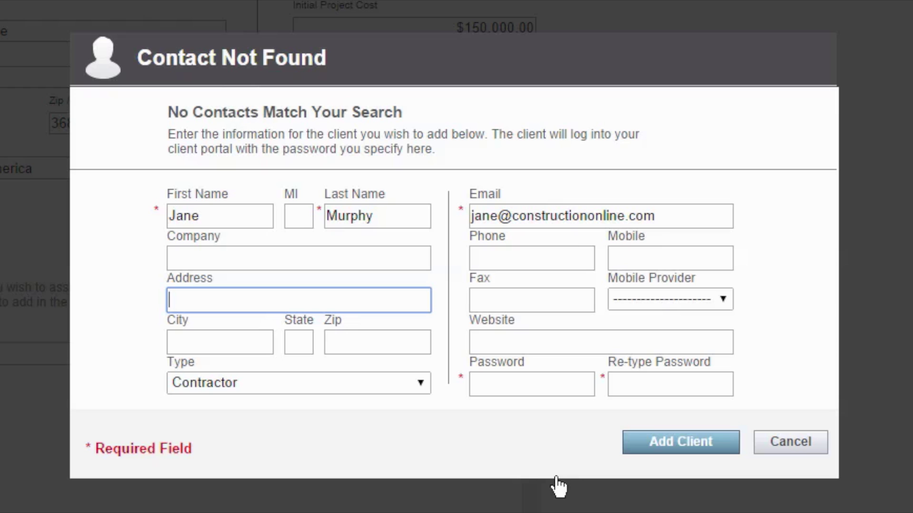
Fill in the client's phone number and portal password, then create the client on the project
left_click(550, 267)
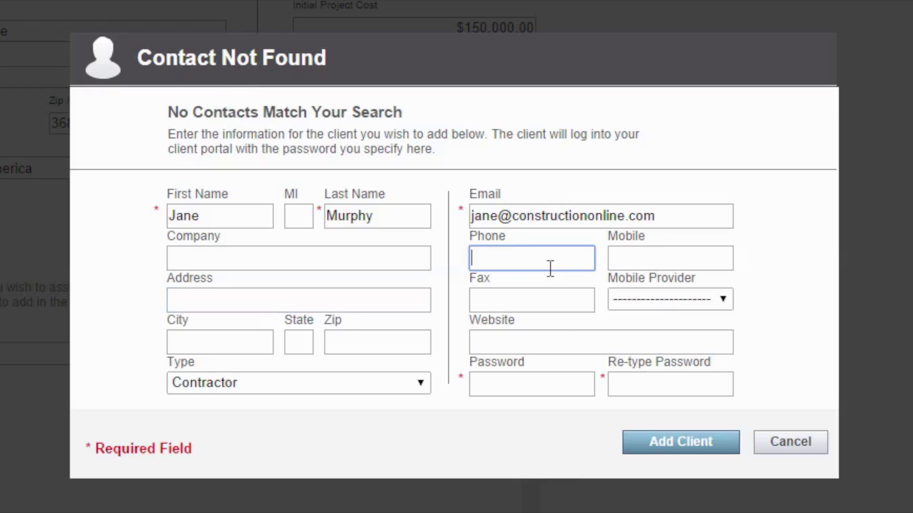
type("555-555-5555")
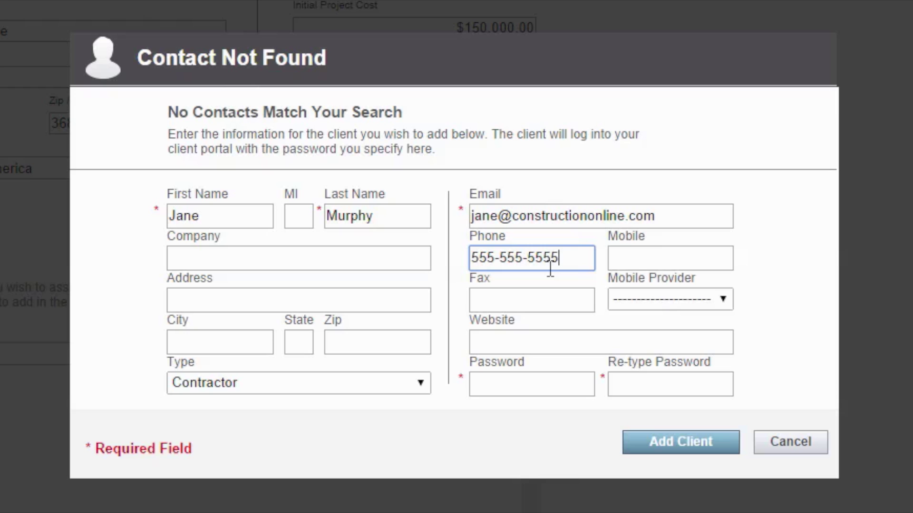
left_click(525, 383)
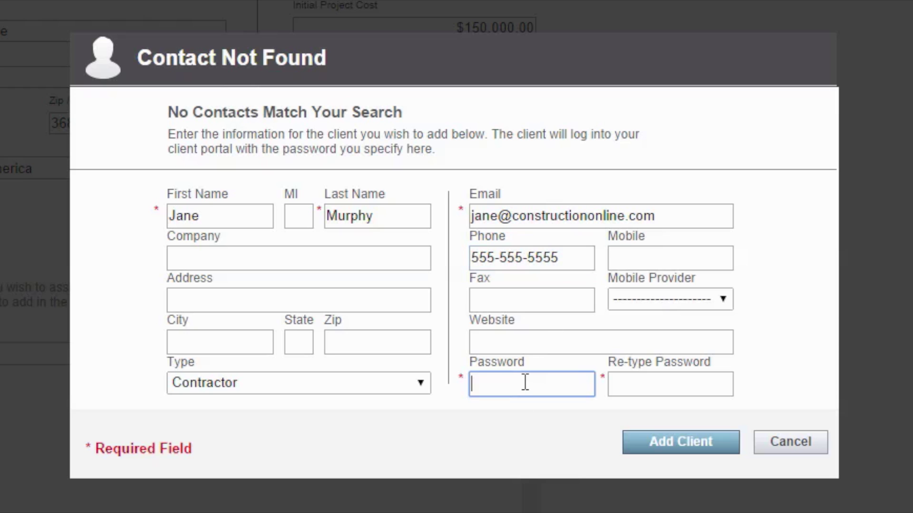
key("Tab")
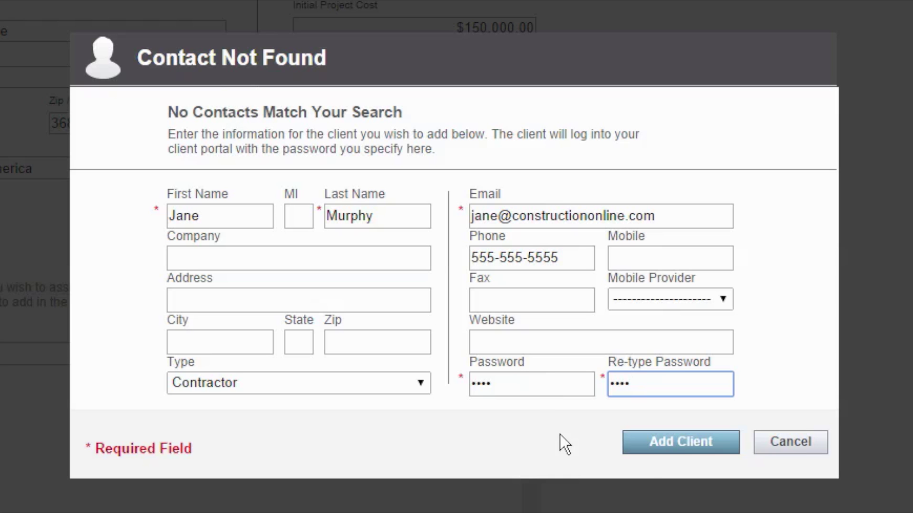
left_click(668, 450)
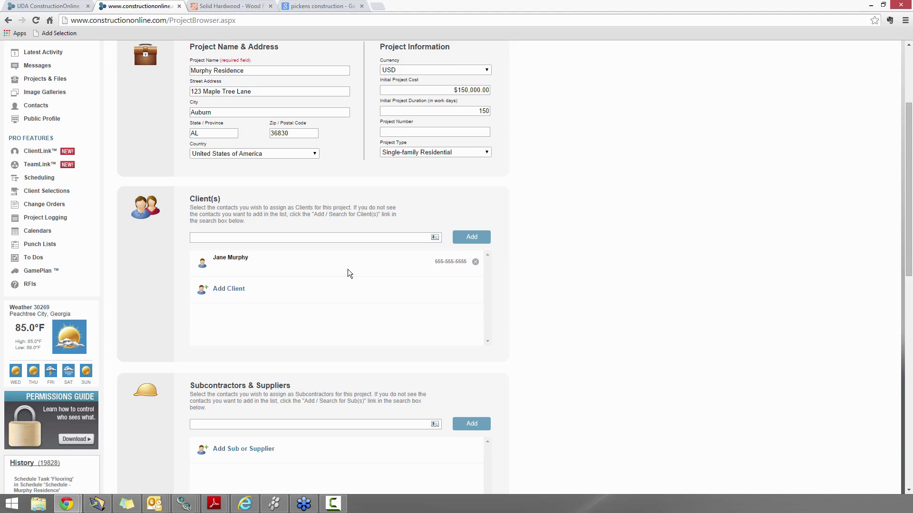
scroll(347, 269, "up", 3)
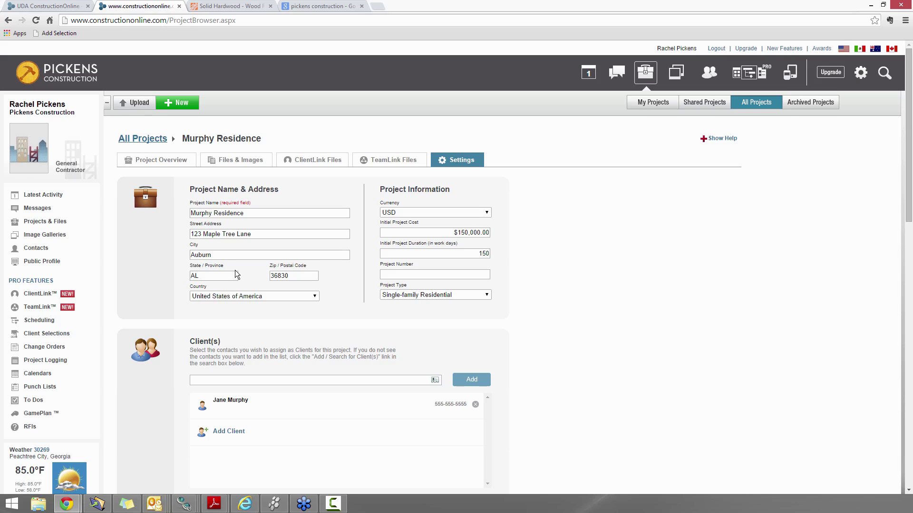
Start a message to the new client titled 'We look forward to working with you!', linked to Murphy Residence
left_click(39, 214)
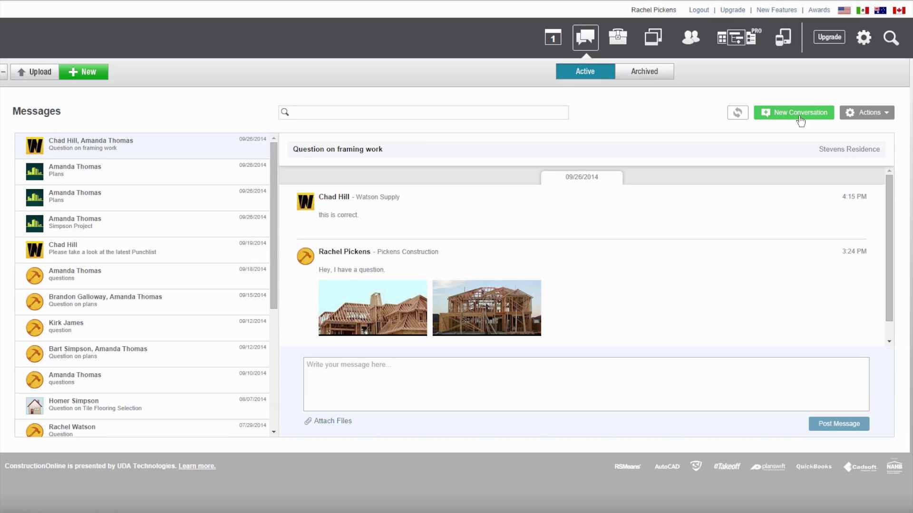
left_click(772, 114)
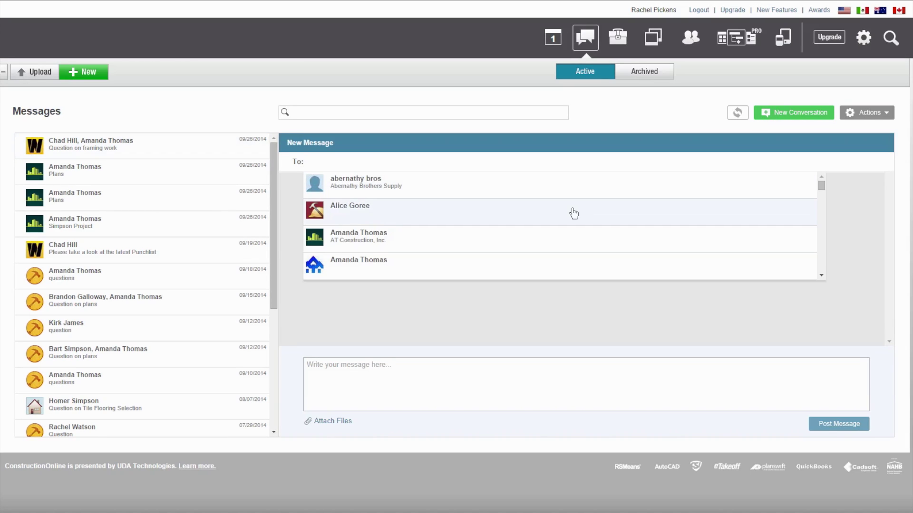
type("jane")
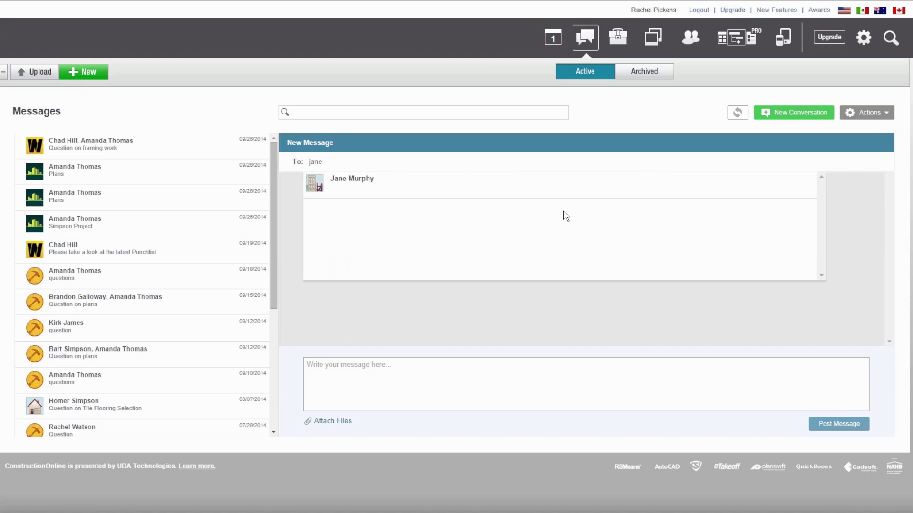
left_click(380, 186)
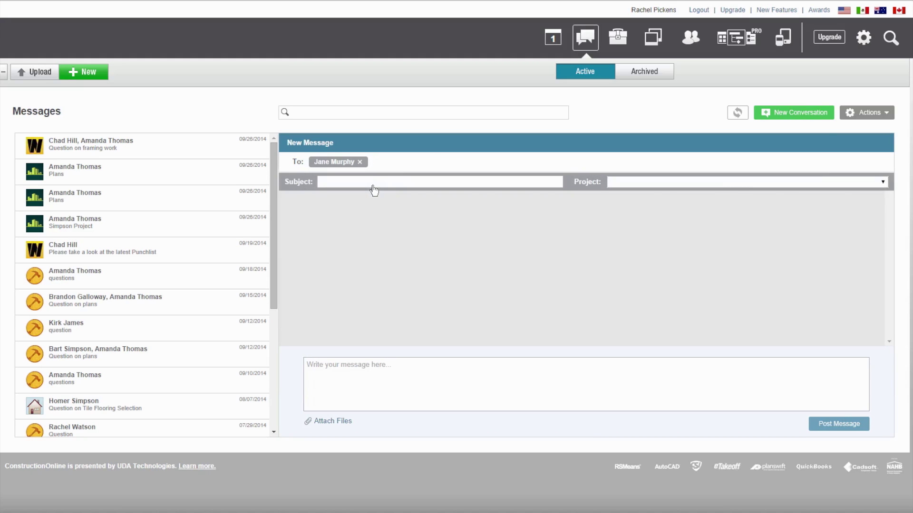
left_click(371, 183)
type("W")
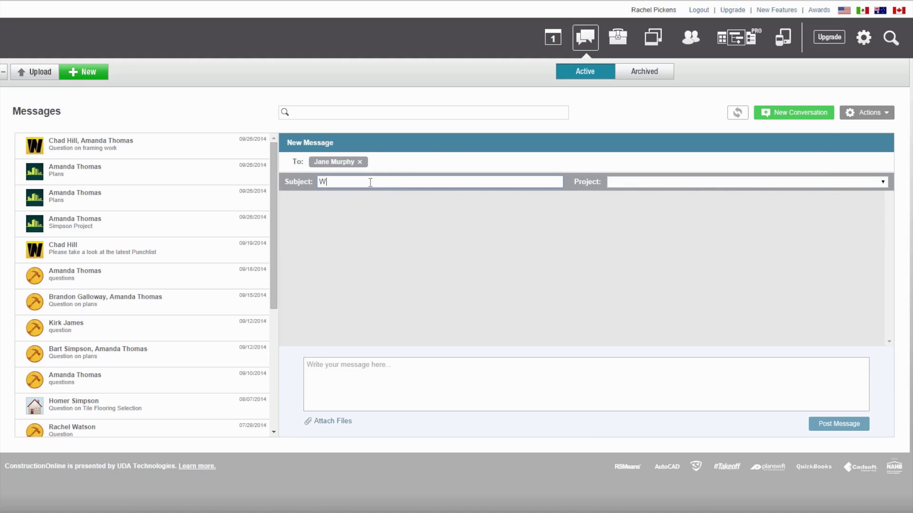
type("e look forward to working with you!")
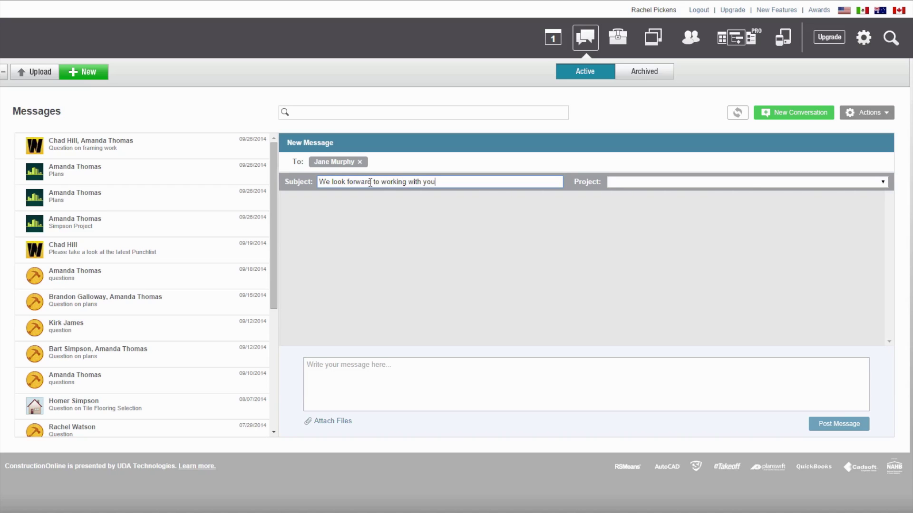
left_click(650, 183)
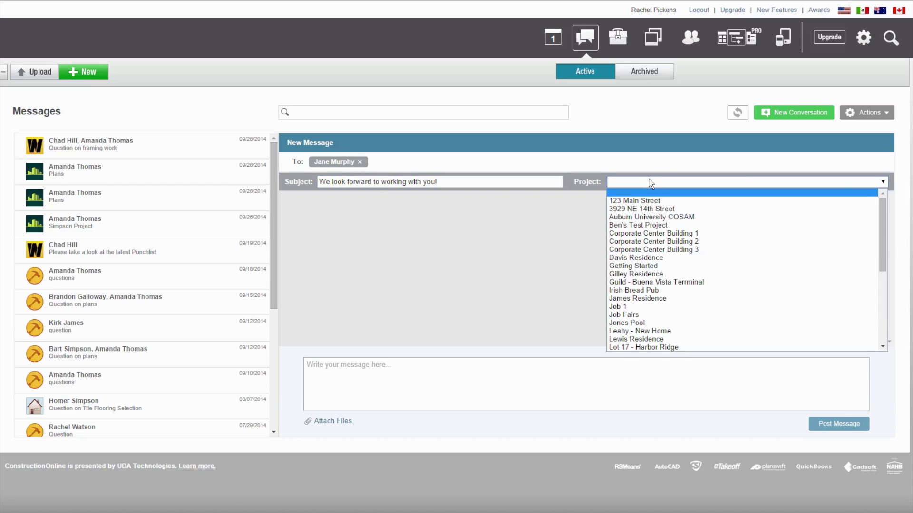
scroll(656, 217, "down", 3)
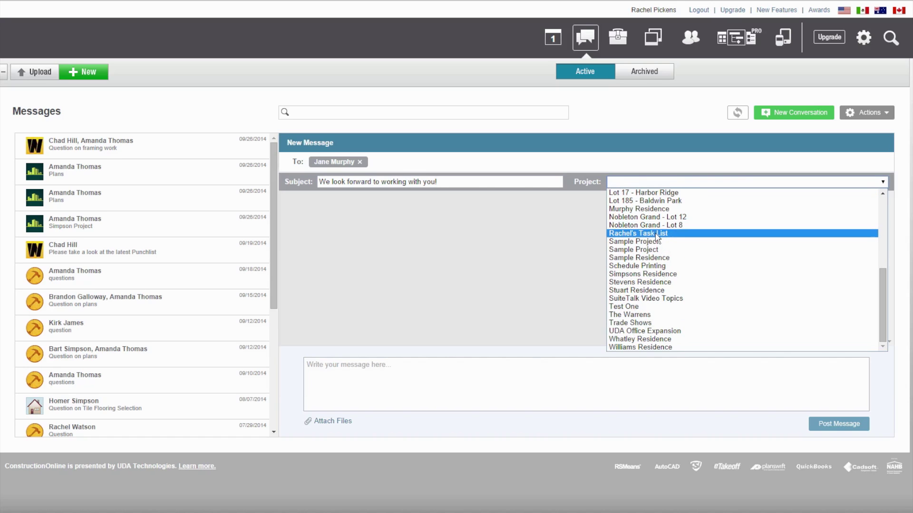
left_click(658, 207)
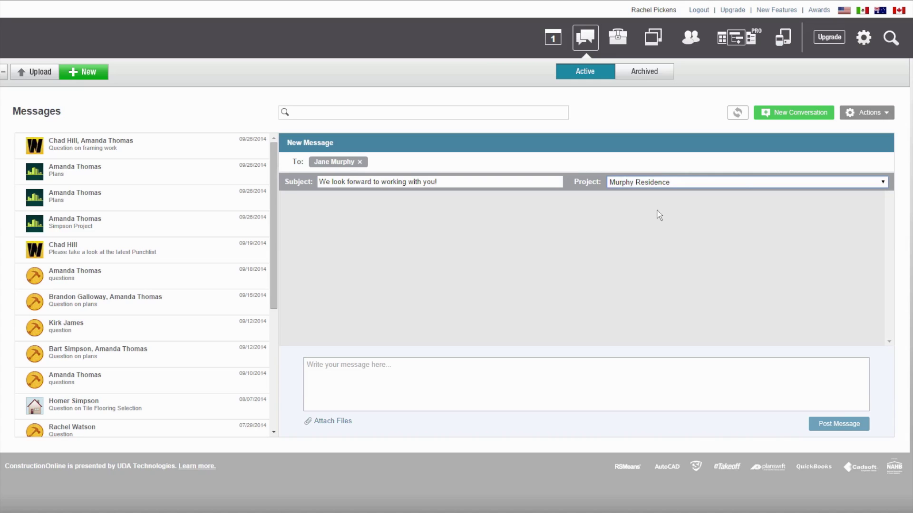
Write a greeting to the client, 'Here's the proposal we discussed.', and a 'Thanks!' sign-off
left_click(457, 378)
type("Hi Jane,")
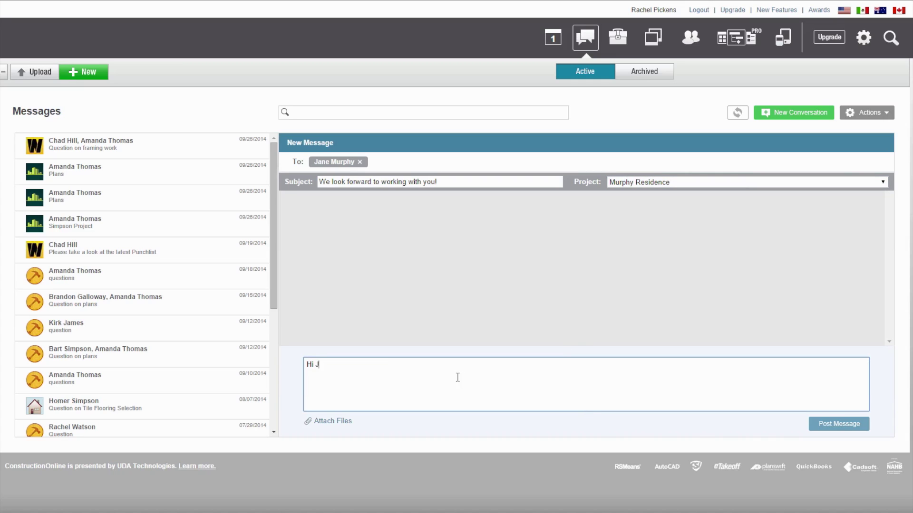
key("Return")
key("Return")
type("We look forward to working with y")
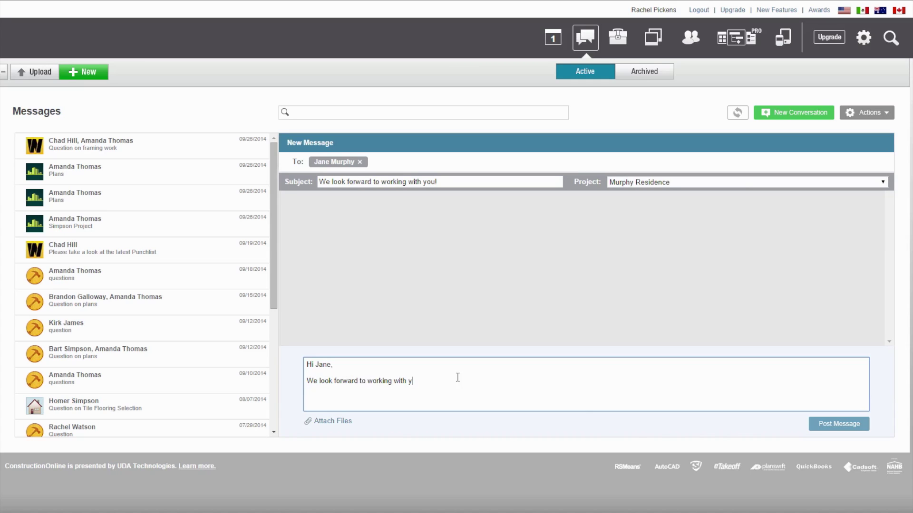
type("ou! Here's the proposal we discussed.")
key("Return")
key("Return")
type("Thanks!")
key("Return")
Finish the message text and attach 'Proposal - Lot 185 Baldwin Park - Copy.pdf' from Owner Contracts & Proposals
type("Rachel")
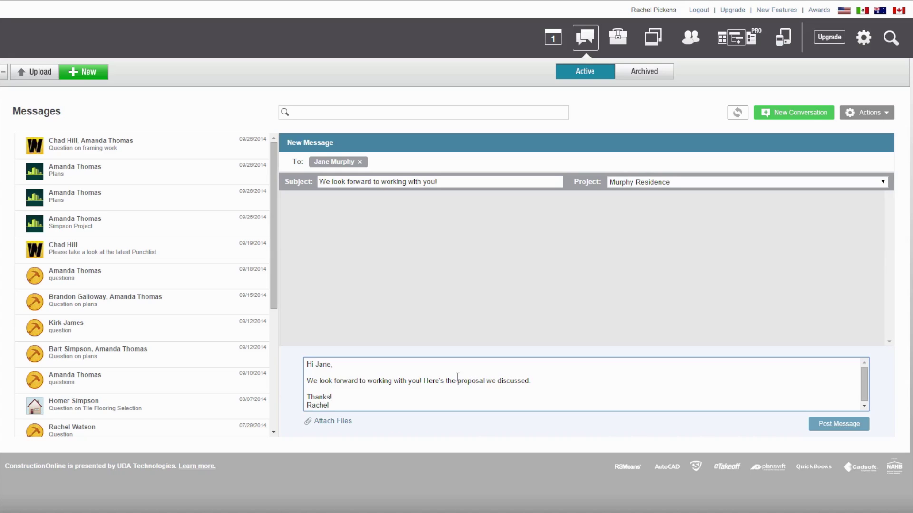
left_click(347, 423)
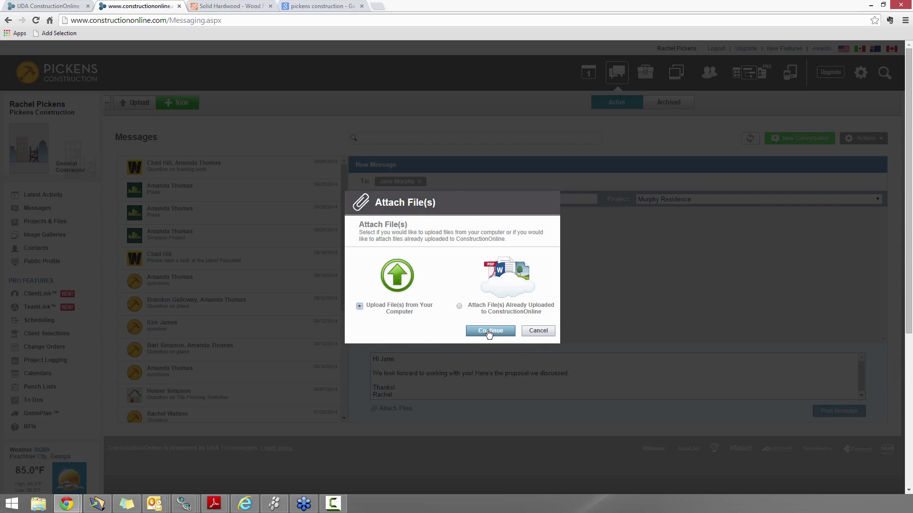
left_click(450, 353)
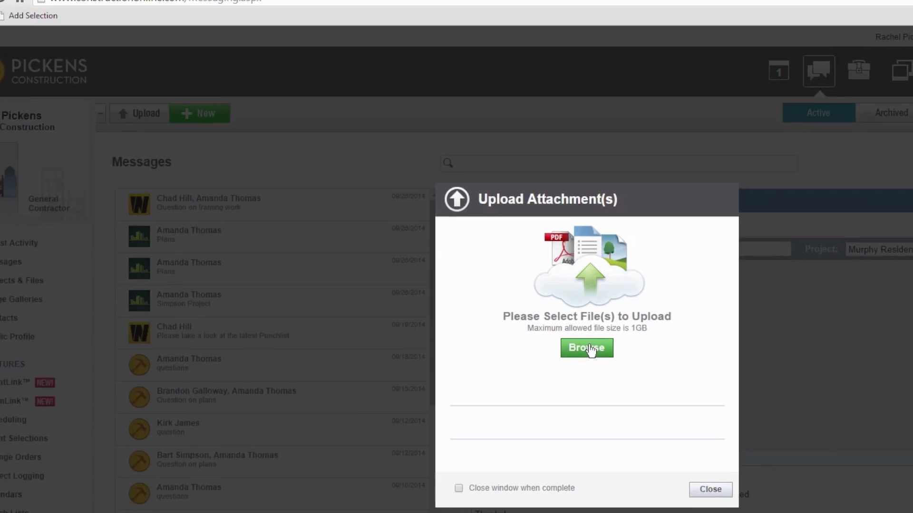
left_click(455, 271)
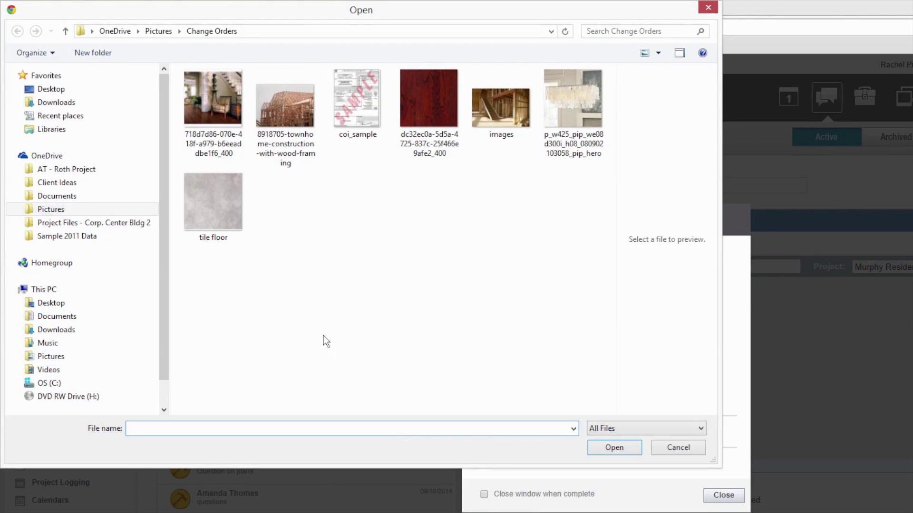
left_click(64, 228)
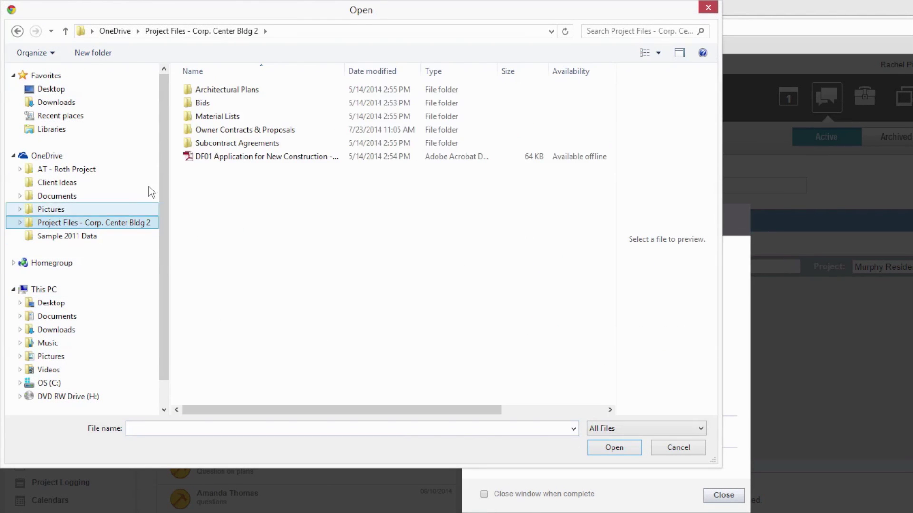
double_click(232, 130)
left_click(237, 117)
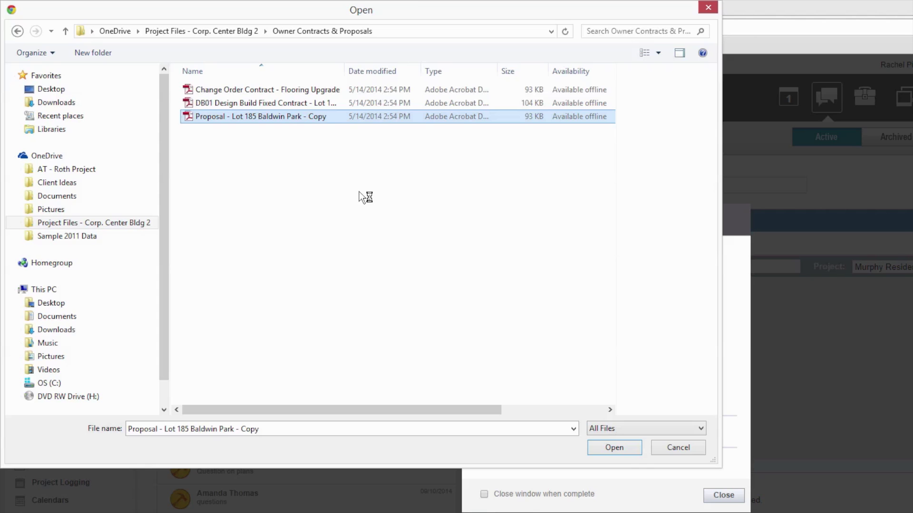
left_click(616, 448)
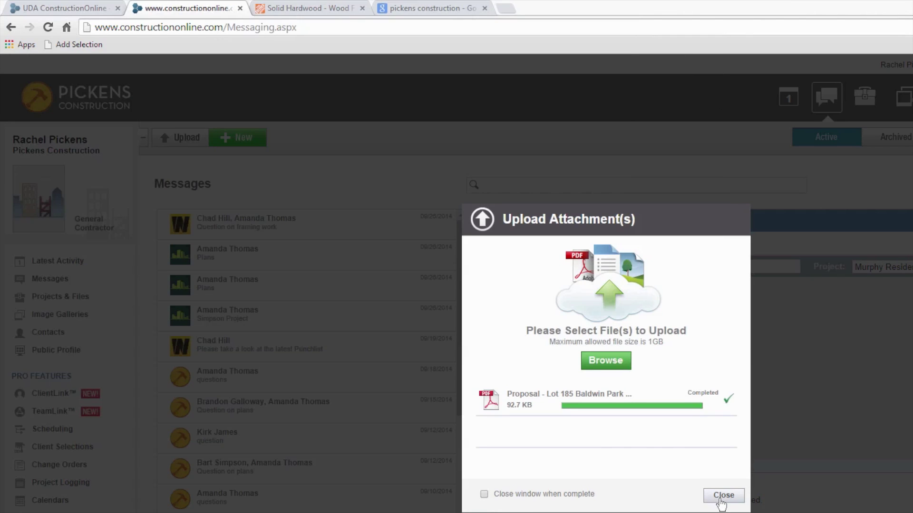
left_click(722, 496)
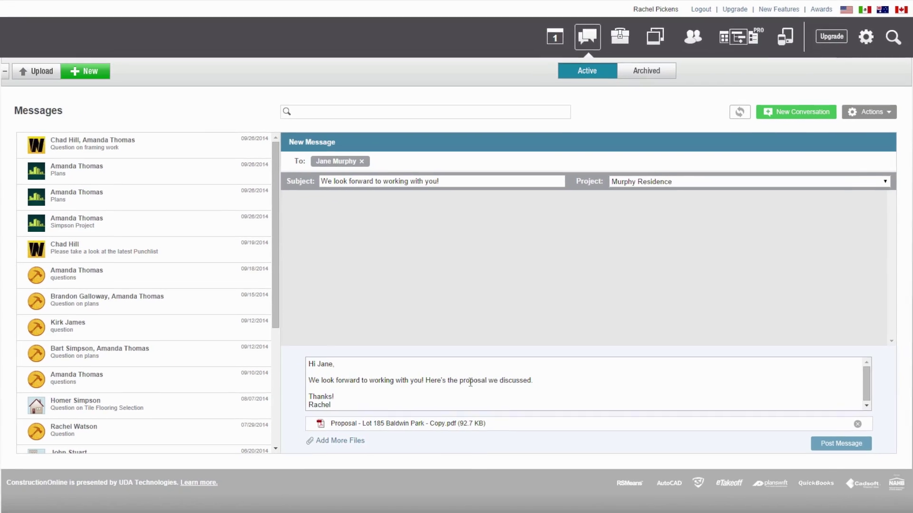
Post the message with the attached proposal PDF
left_click(901, 471)
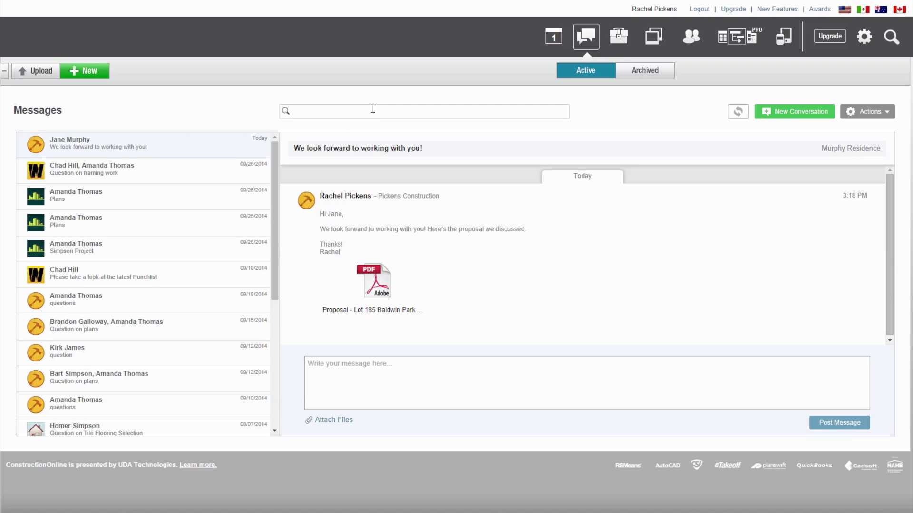
left_click(372, 109)
type("Amanda")
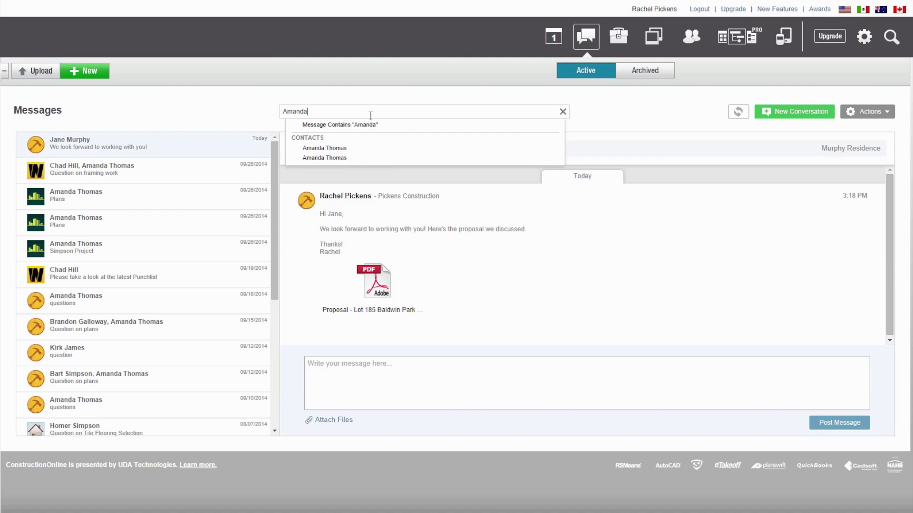
left_click(352, 149)
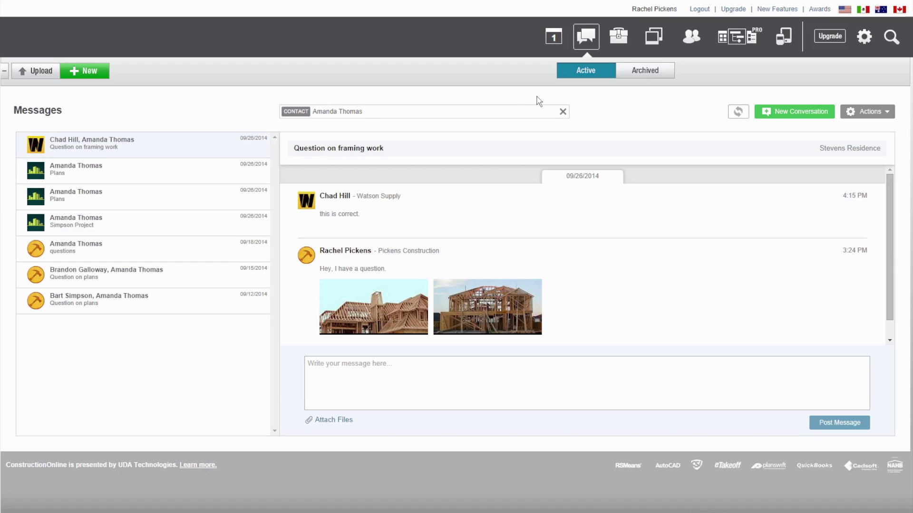
left_click(563, 112)
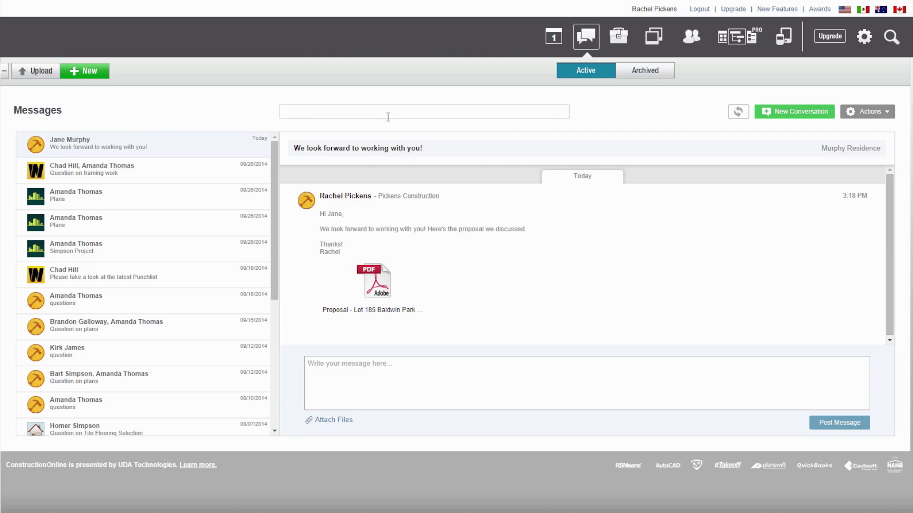
type("murphy")
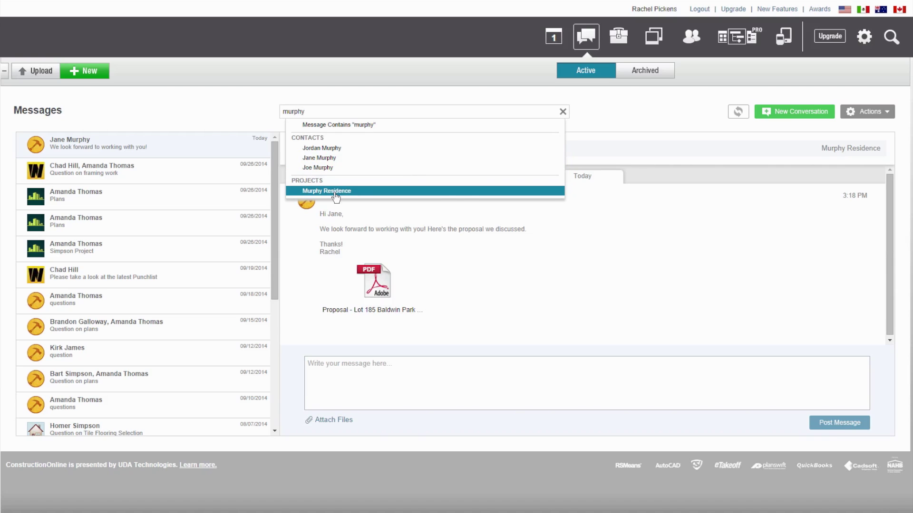
left_click(336, 191)
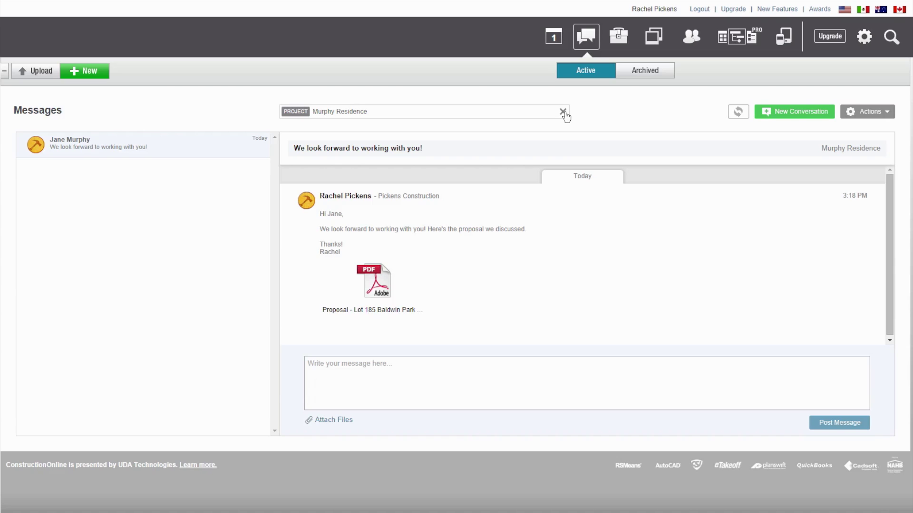
left_click(563, 113)
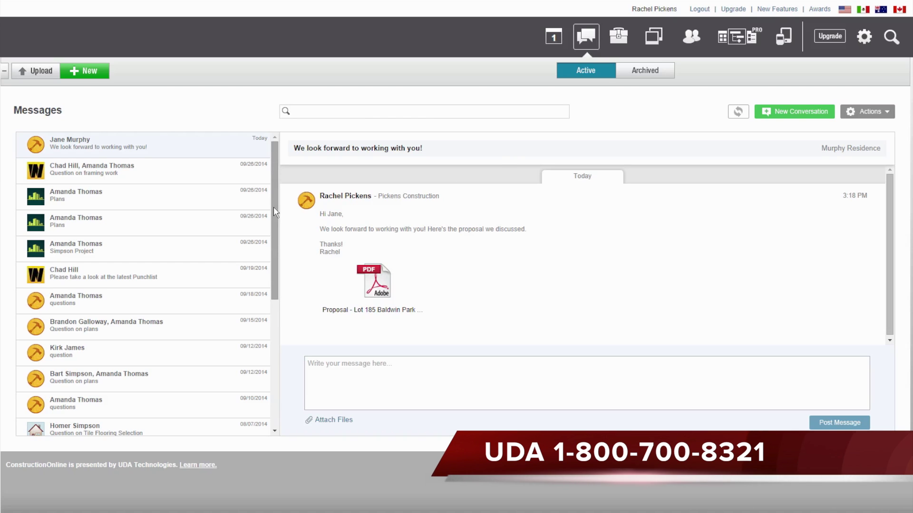
Add the AT Construction, Inc. contact to the conversation through Actions > Add Contact(s)
left_click(865, 115)
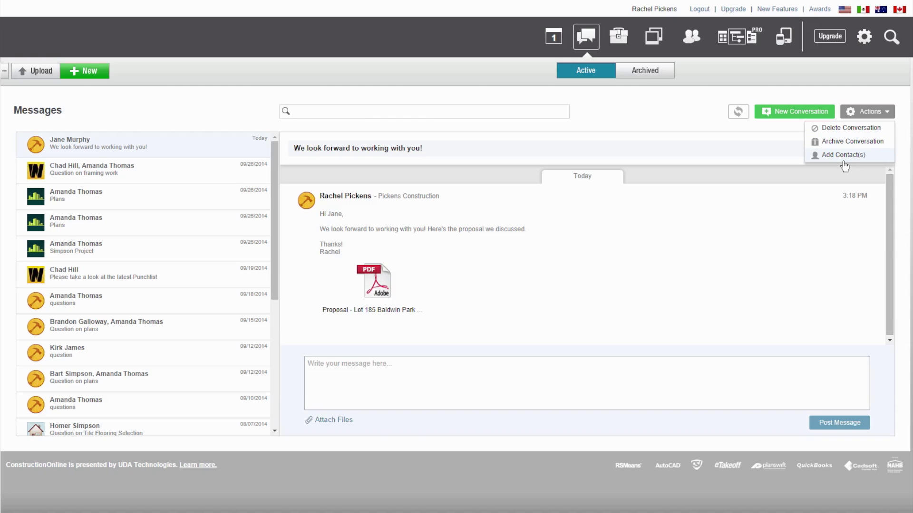
left_click(844, 155)
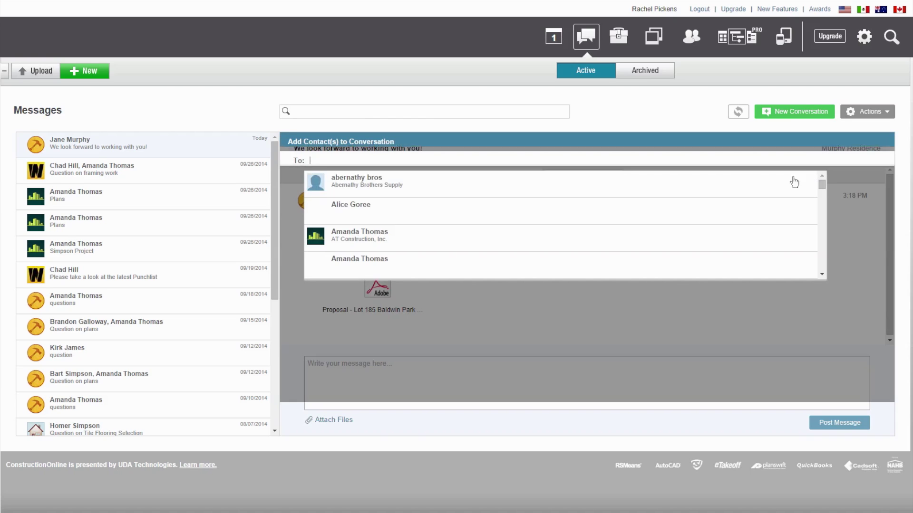
left_click(358, 244)
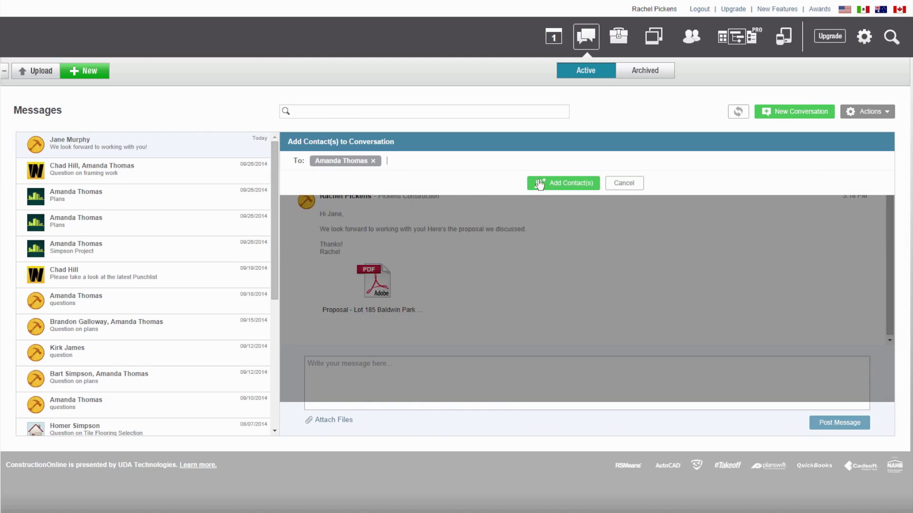
left_click(556, 184)
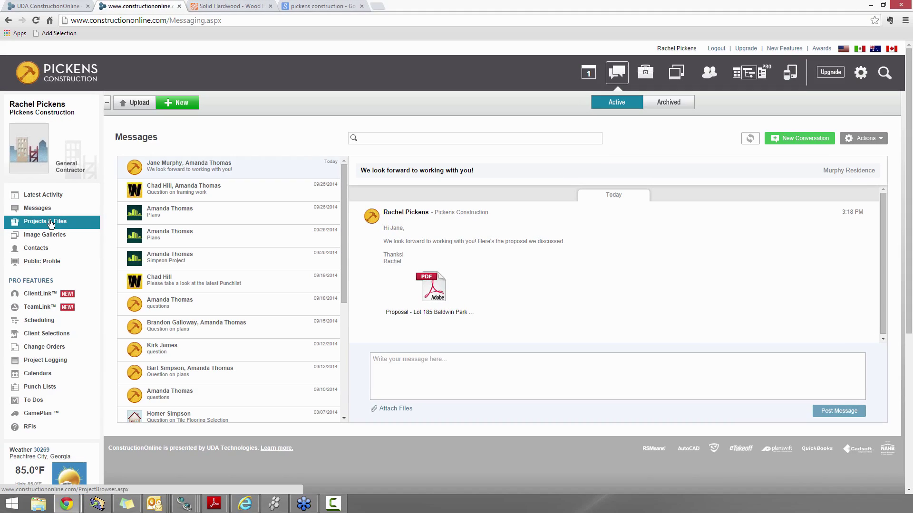
Open the Murphy Residence project from Projects & Files and show its Files & Images tab
left_click(52, 223)
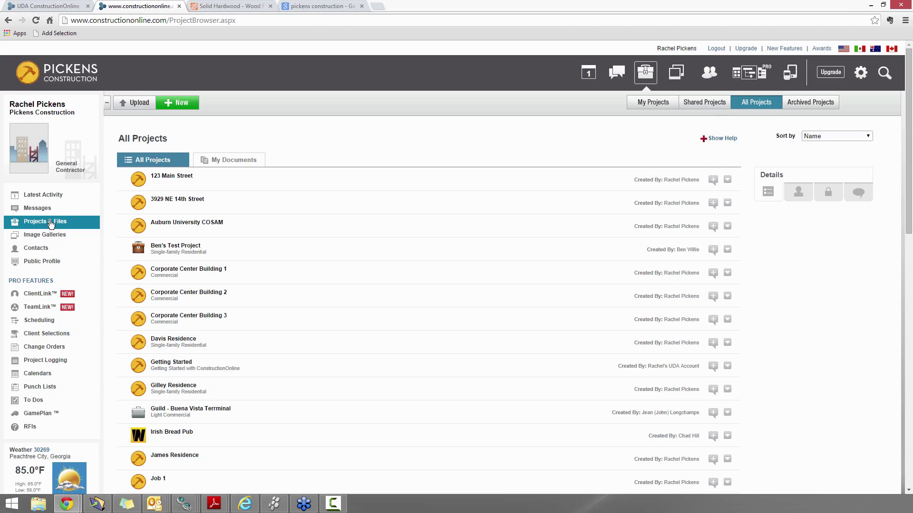
scroll(295, 318, "down", 3)
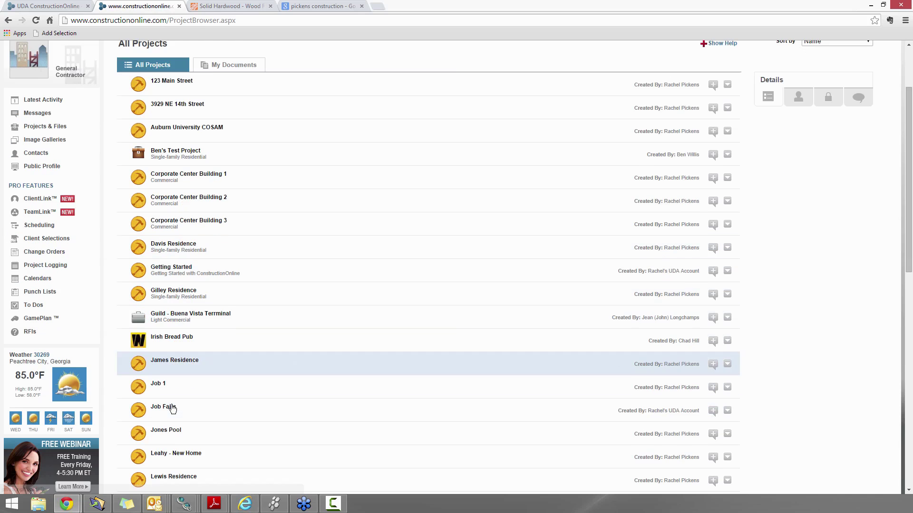
scroll(177, 419, "down", 1)
left_click(162, 454)
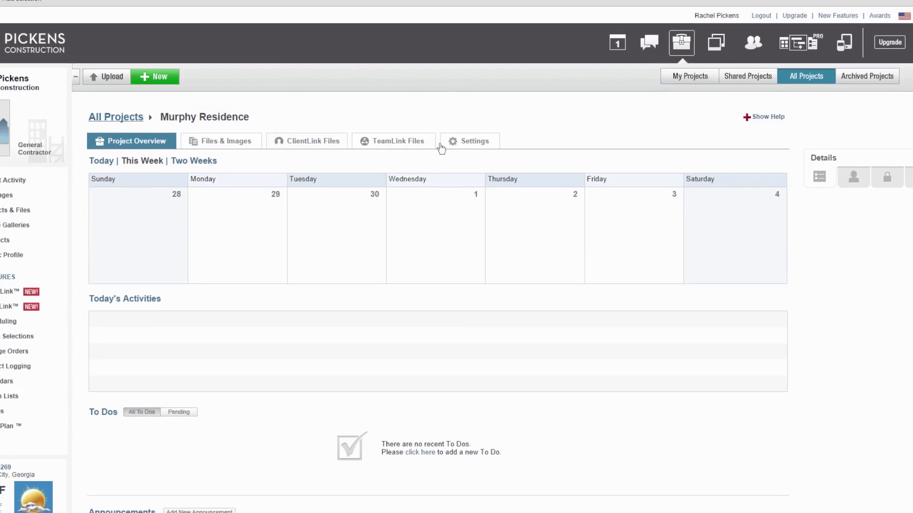
left_click(228, 144)
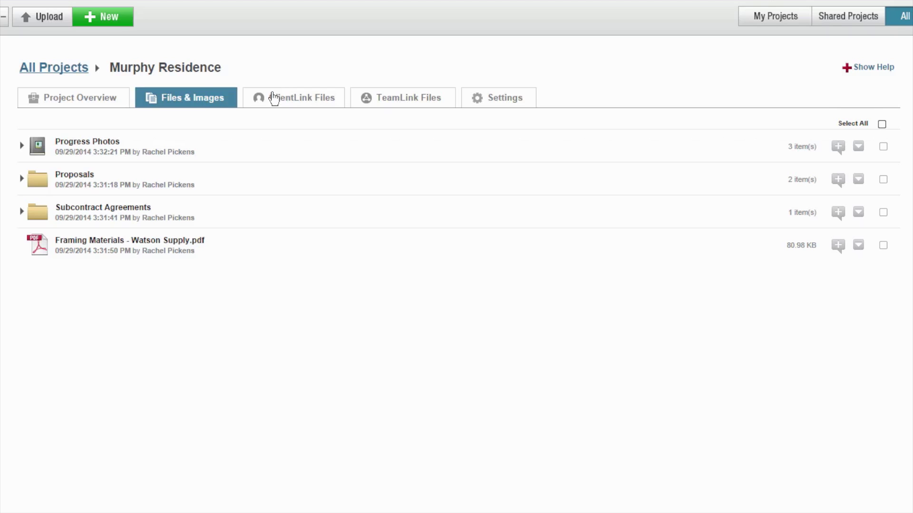
left_click(293, 100)
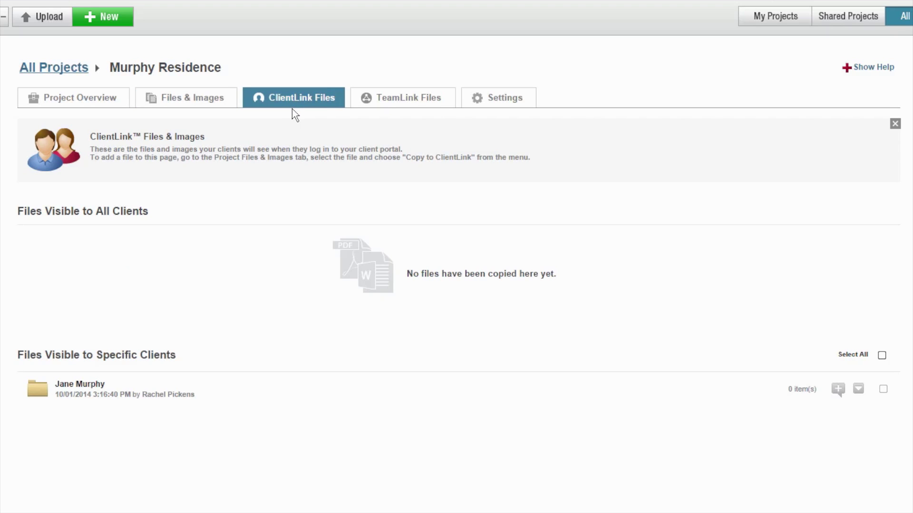
left_click(187, 103)
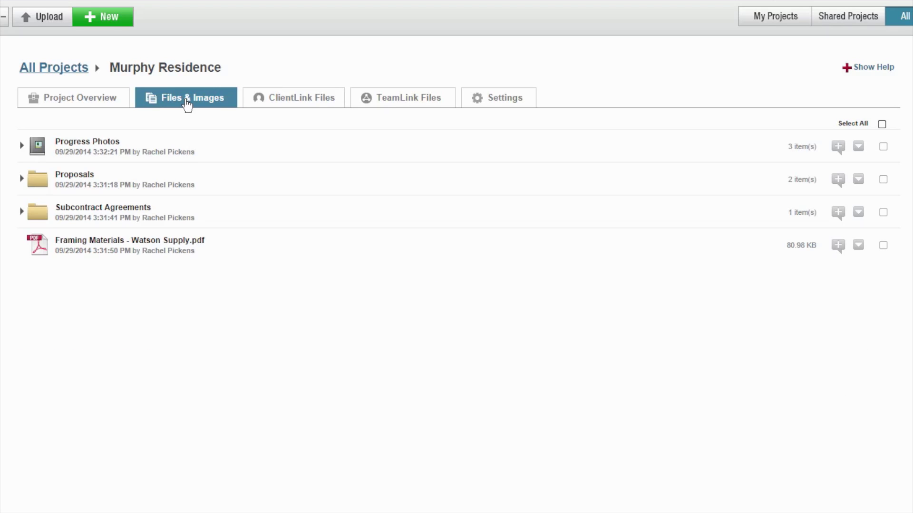
Check the Upload File(s) dialog with Murphy Residence as destination, then close it without uploading
left_click(57, 25)
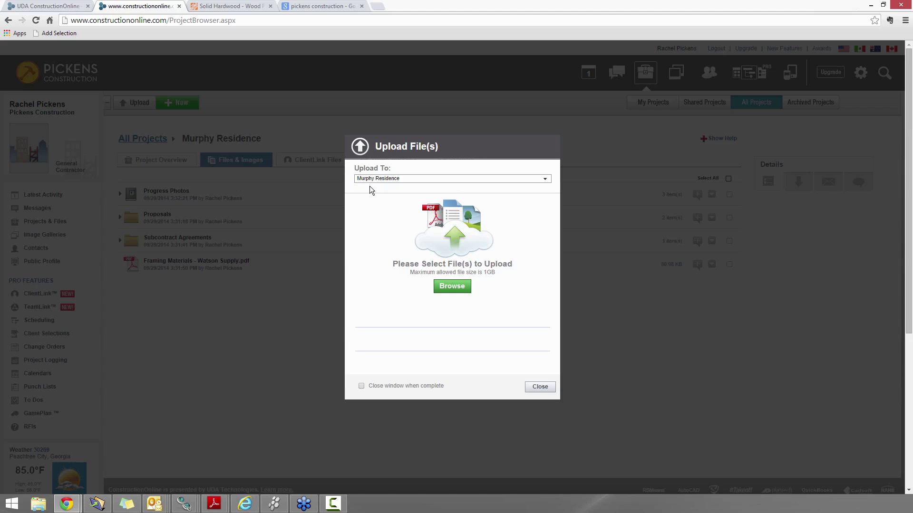
left_click(377, 180)
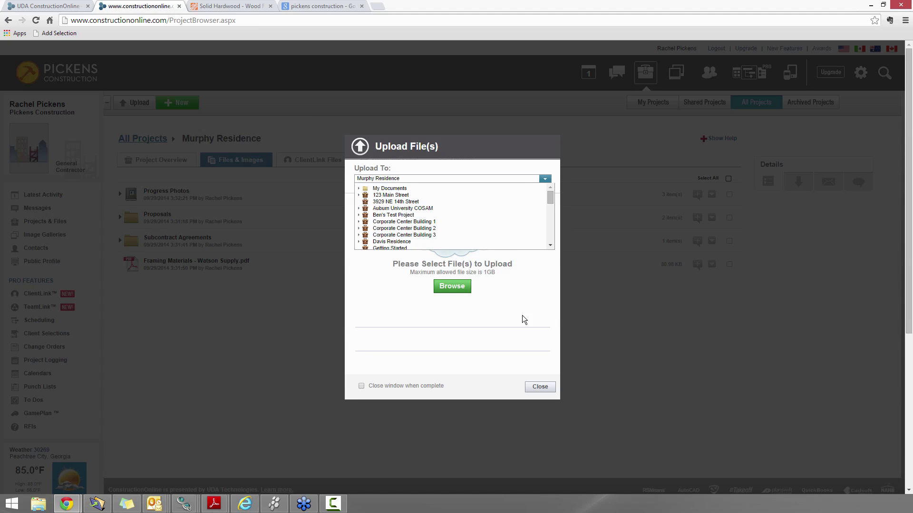
left_click(457, 287)
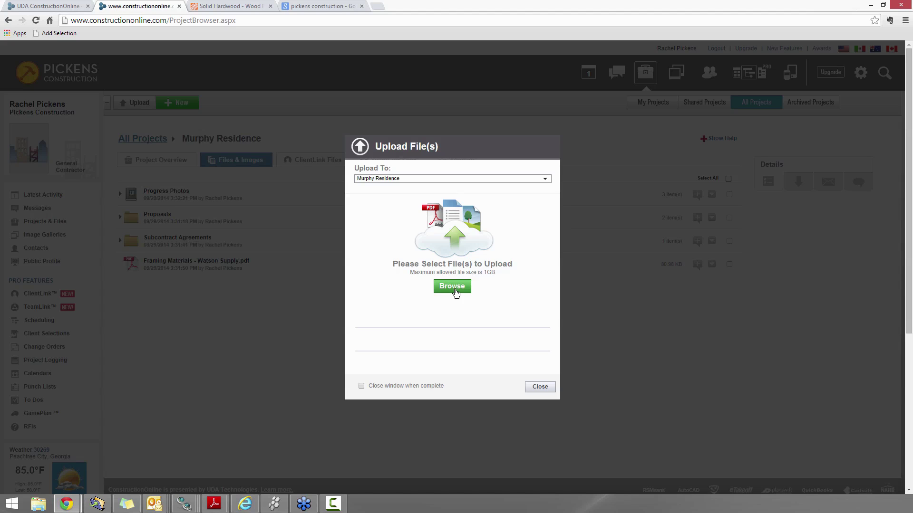
left_click(455, 291)
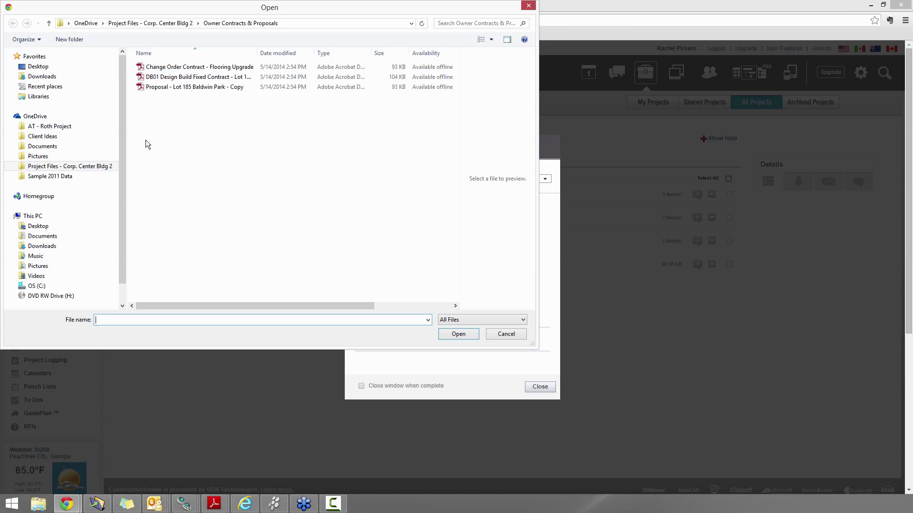
left_click(505, 337)
left_click(555, 395)
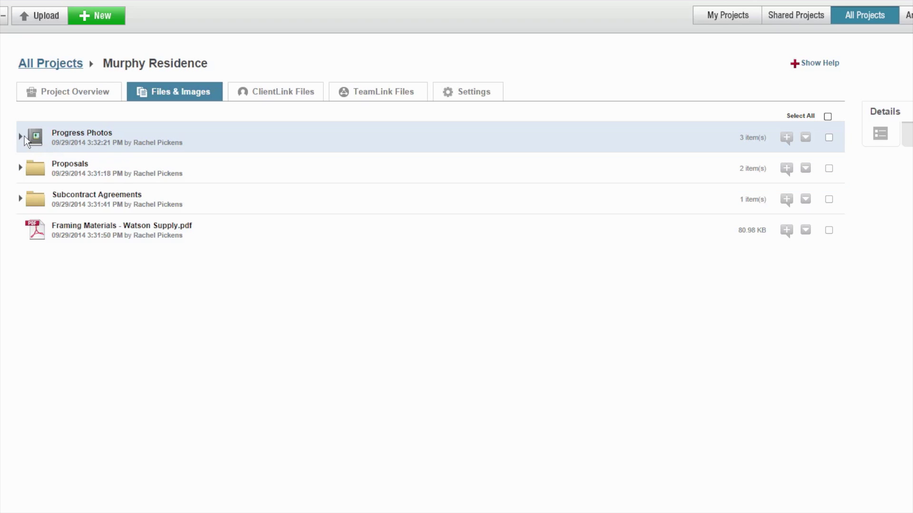
Expand Progress Photos to list its three JPG images
left_click(20, 138)
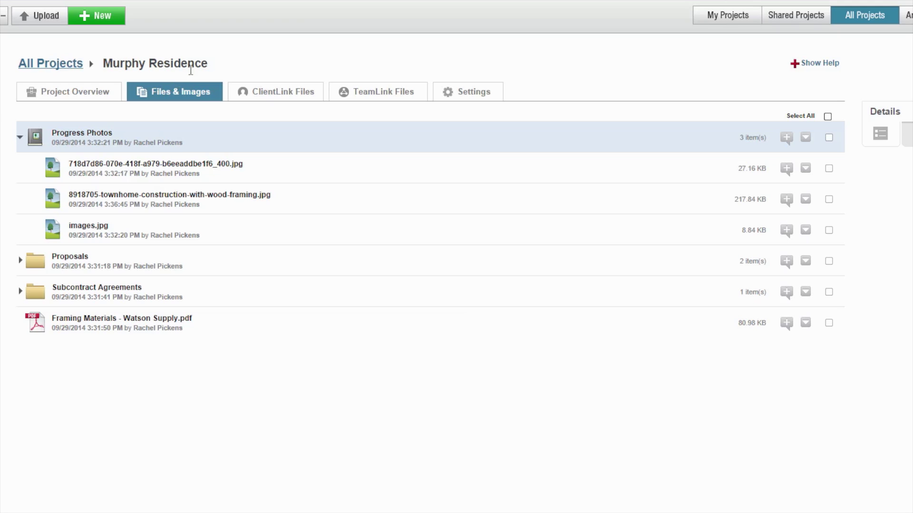
Copy the Progress Photos folder to ClientLink as Files Visible to All Clients
left_click(805, 138)
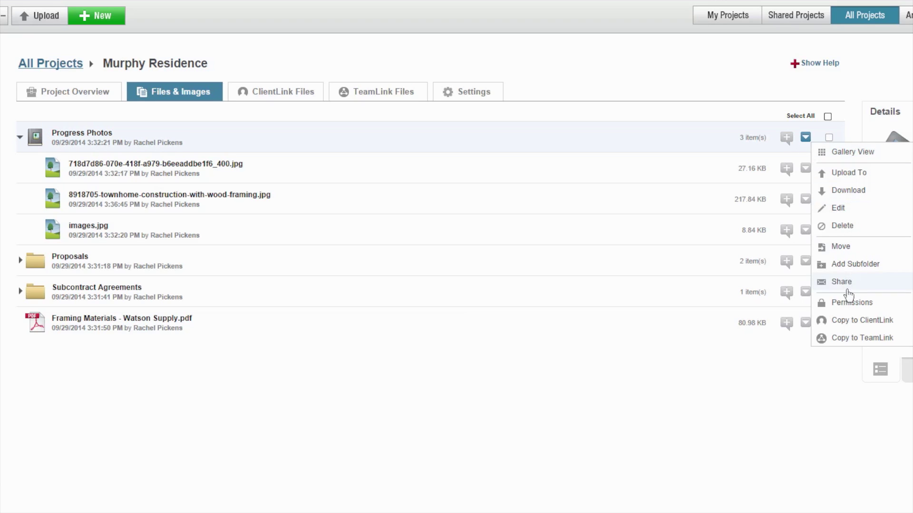
left_click(844, 321)
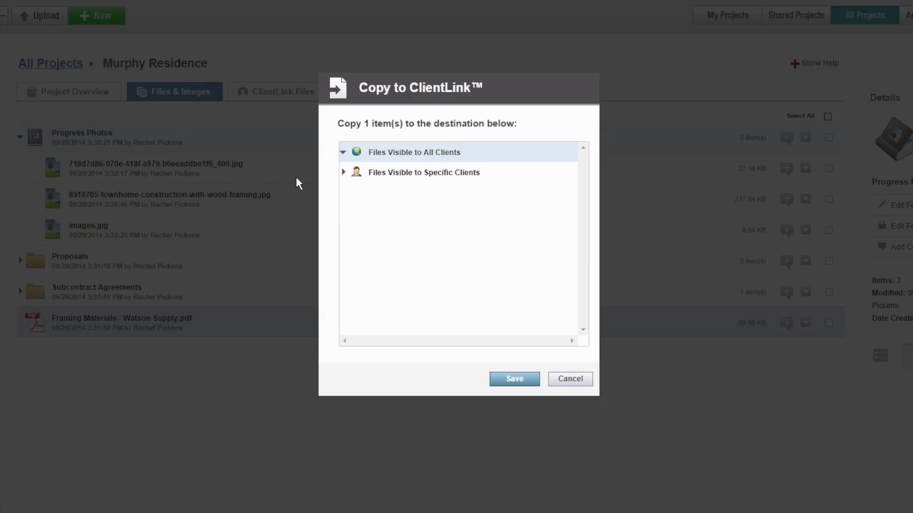
left_click(357, 176)
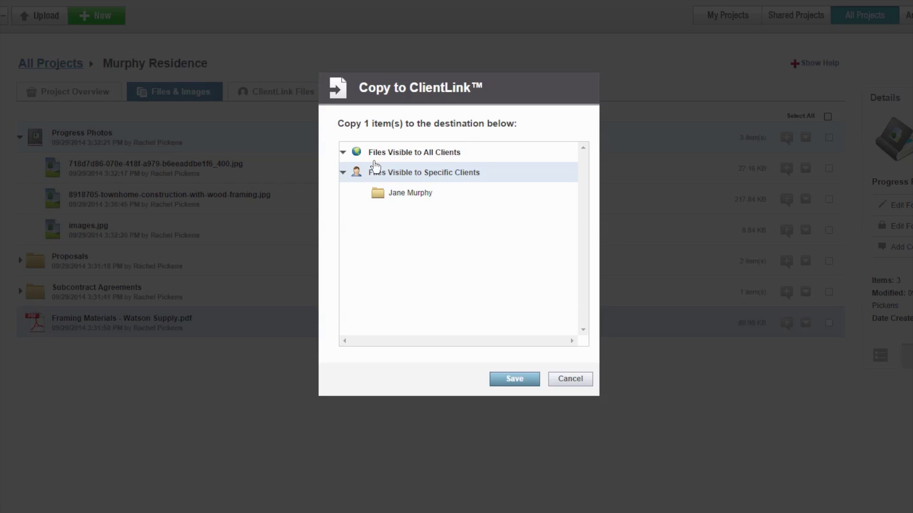
left_click(391, 154)
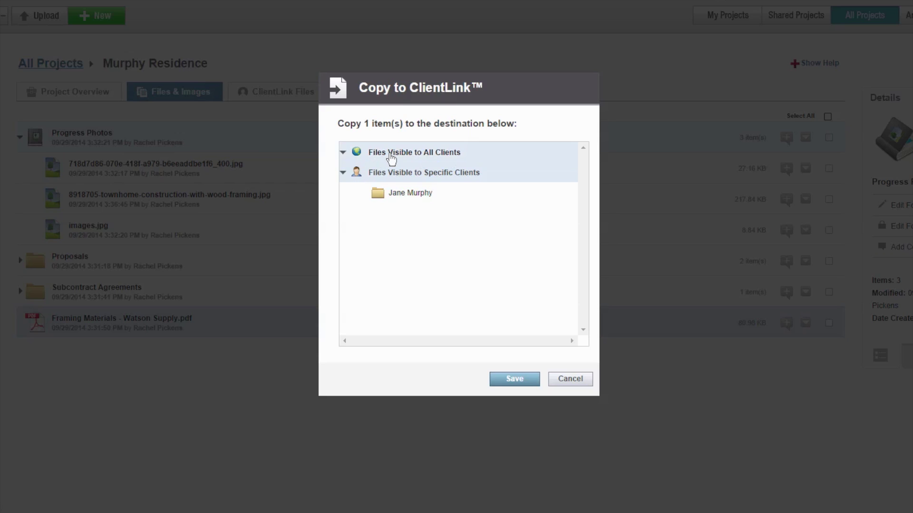
left_click(514, 386)
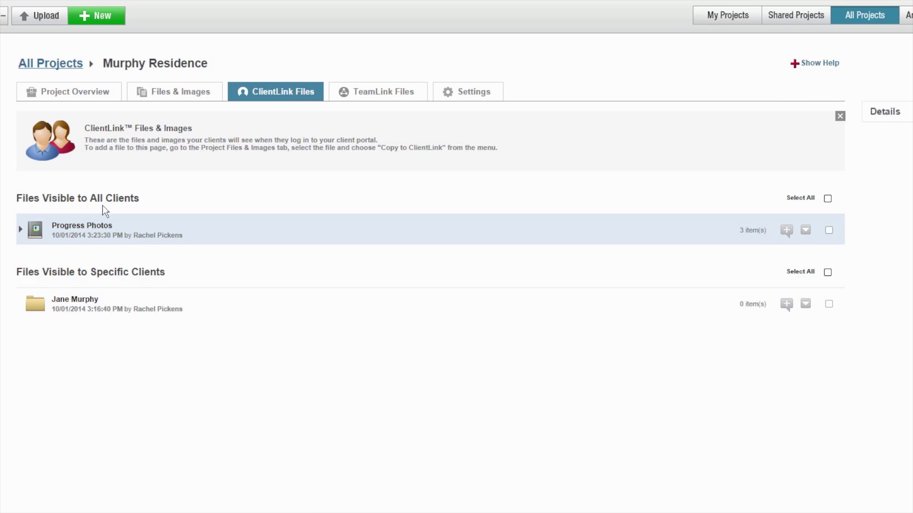
Copy the Proposals folder to ClientLink as Files Visible to All Clients
left_click(181, 95)
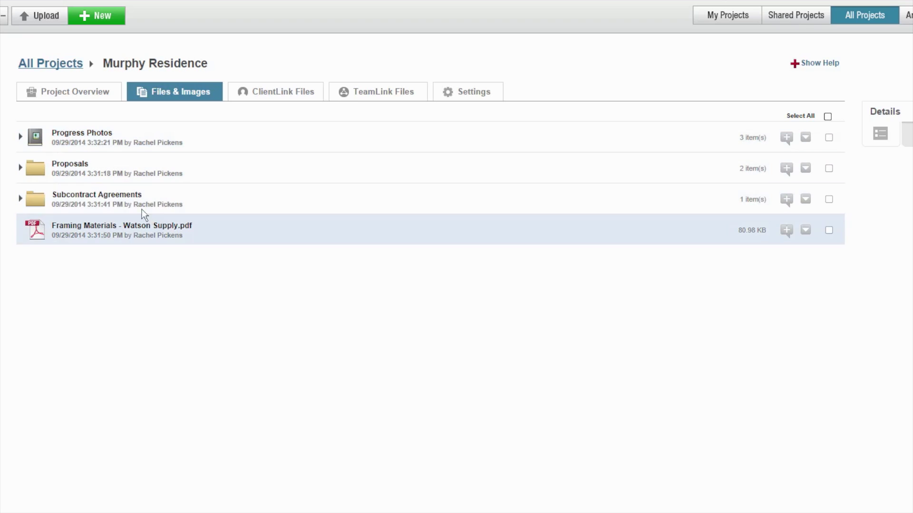
left_click(811, 171)
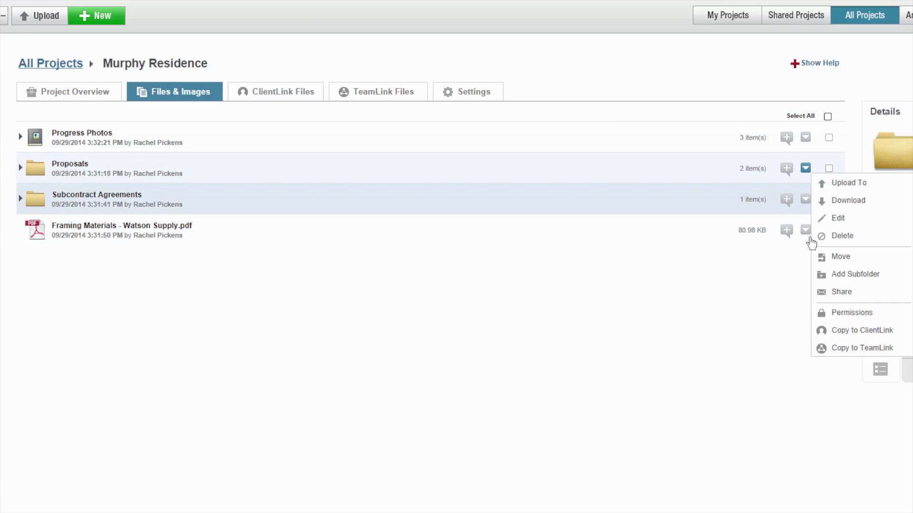
left_click(829, 330)
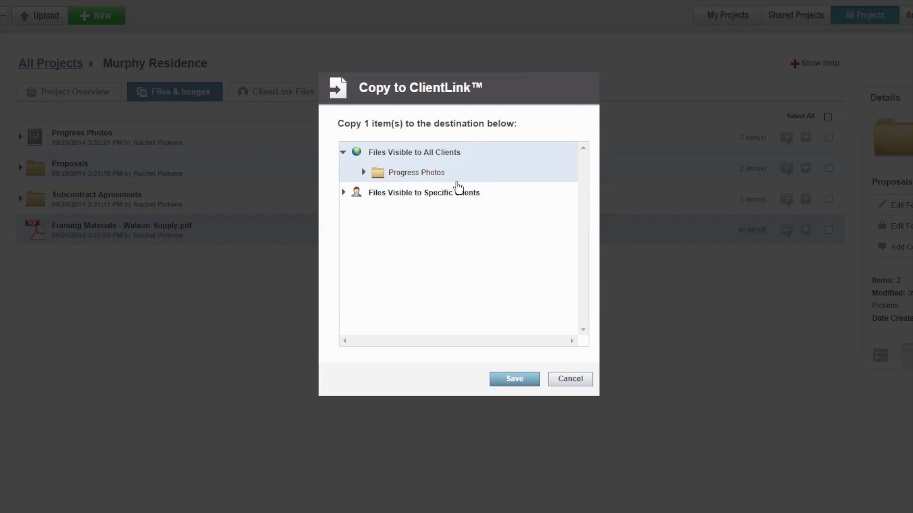
left_click(446, 194)
left_click(445, 152)
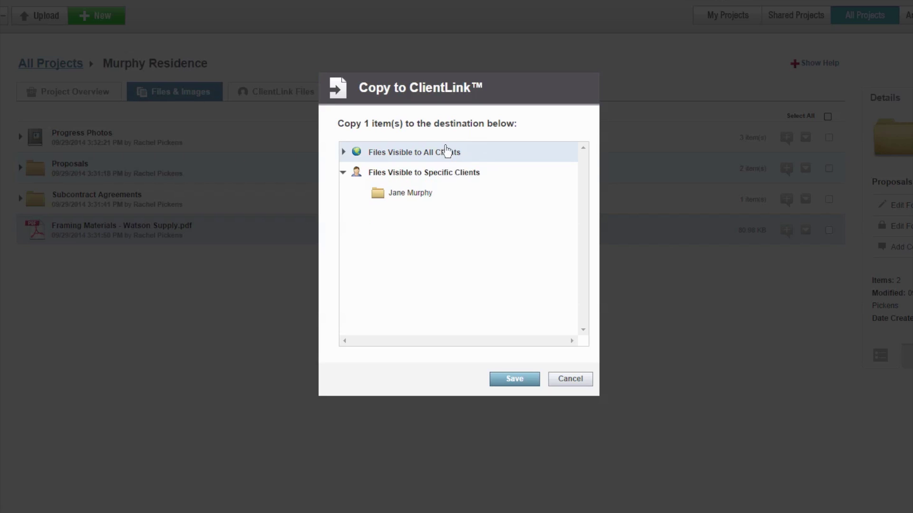
left_click(527, 379)
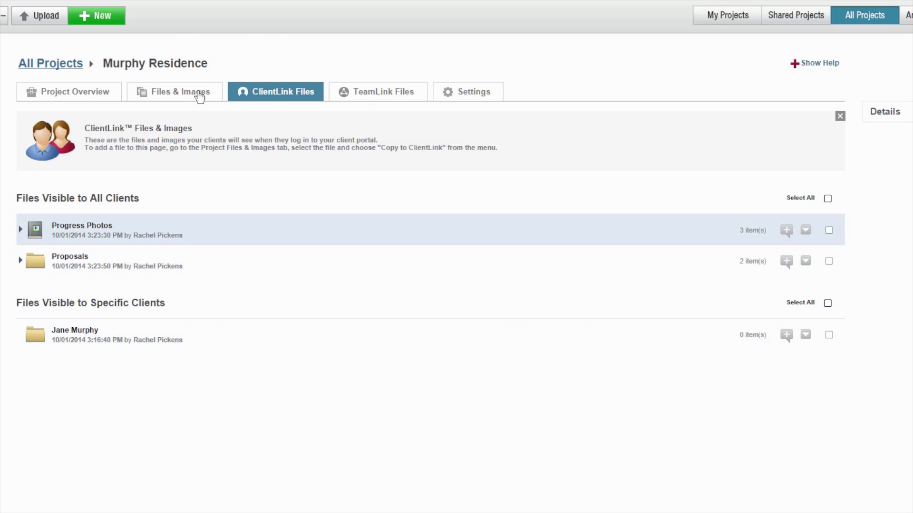
Look over the DB01 file in Proposals, then return to the Murphy Residence Project Overview
left_click(199, 95)
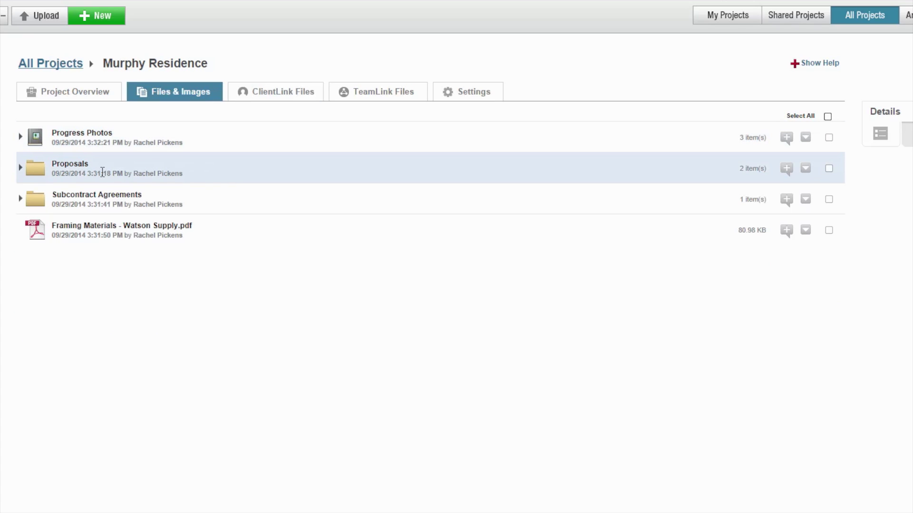
left_click(19, 167)
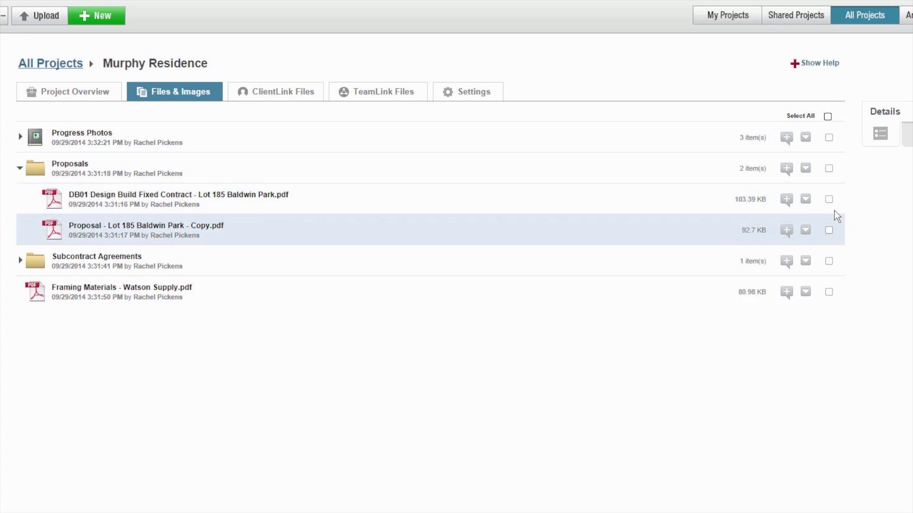
left_click(805, 200)
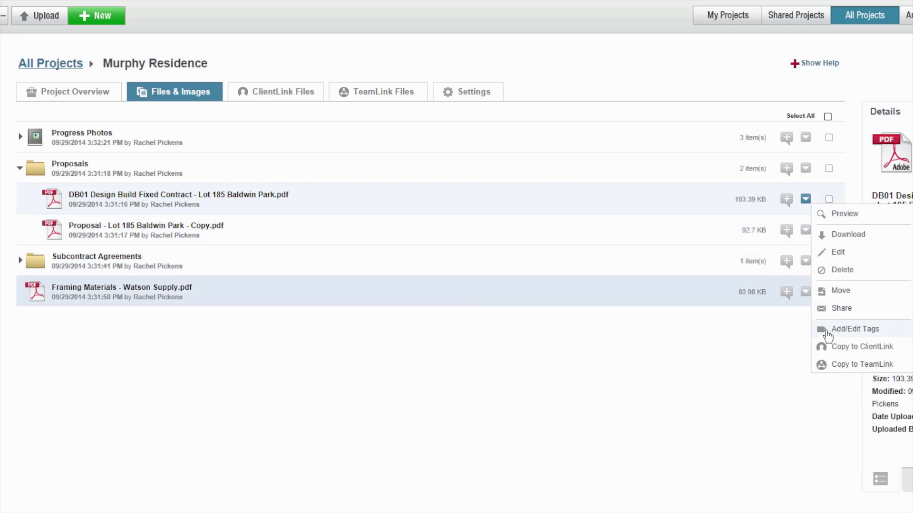
left_click(707, 398)
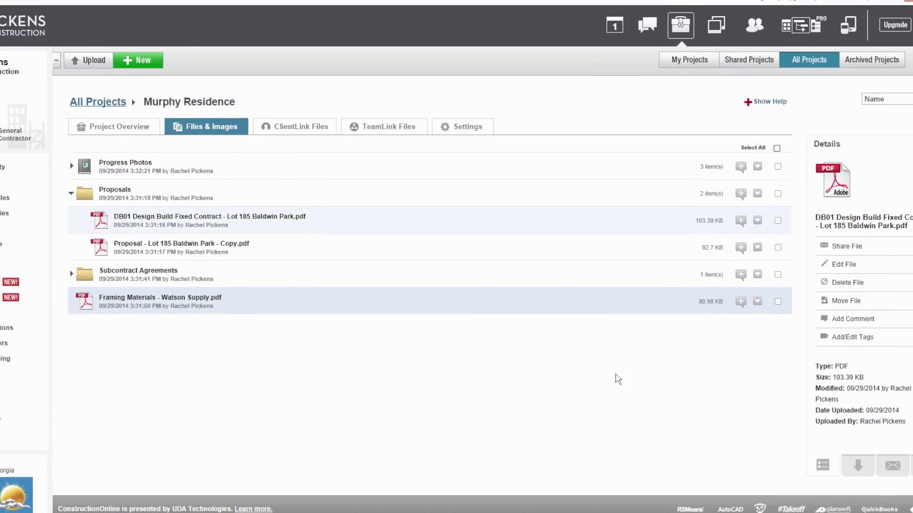
left_click(153, 145)
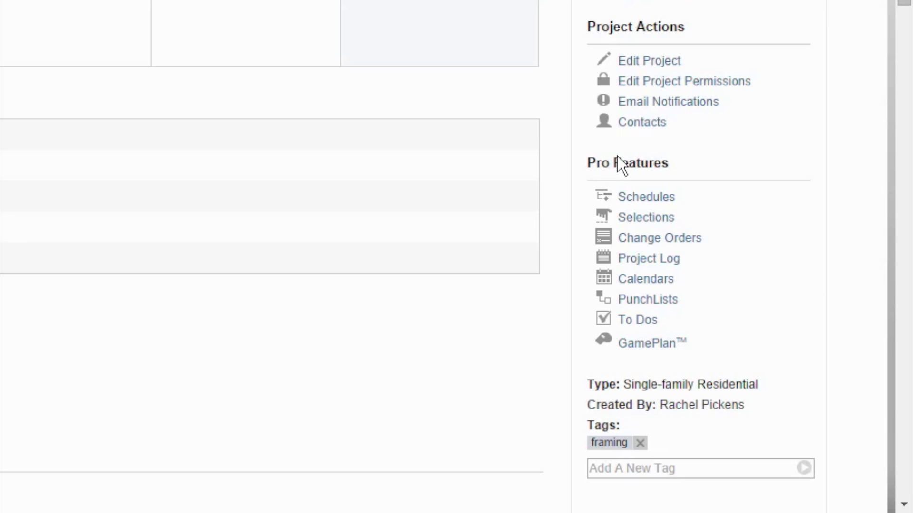
Open Schedules and scroll the list down to Schedule - Murphy Residence
left_click(658, 206)
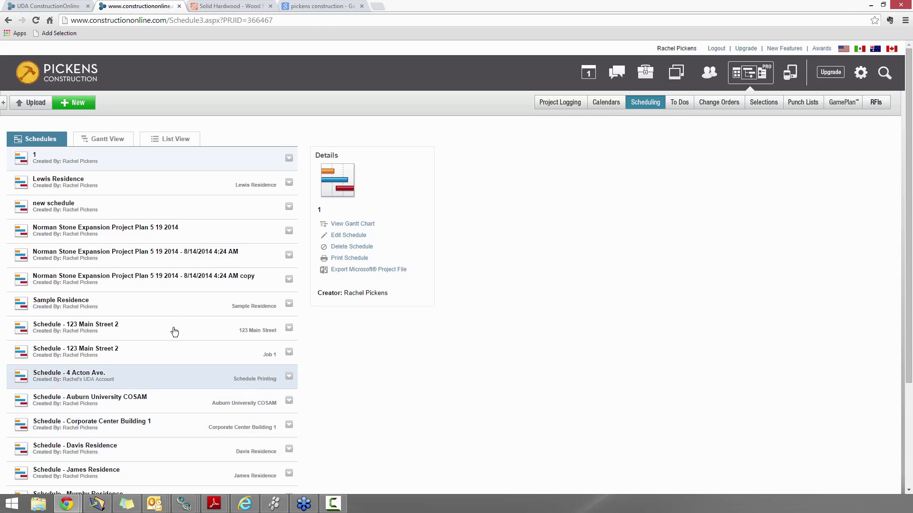
scroll(179, 240, "down", 3)
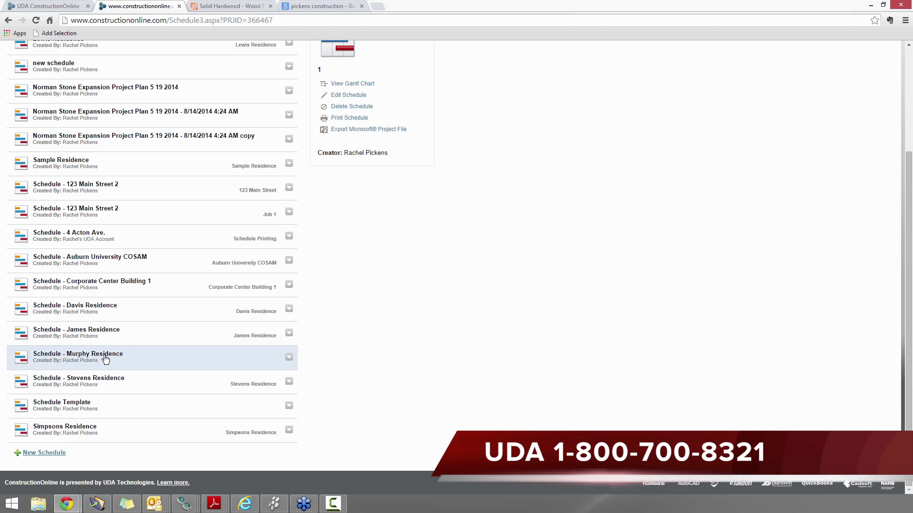
scroll(105, 359, "up", 3)
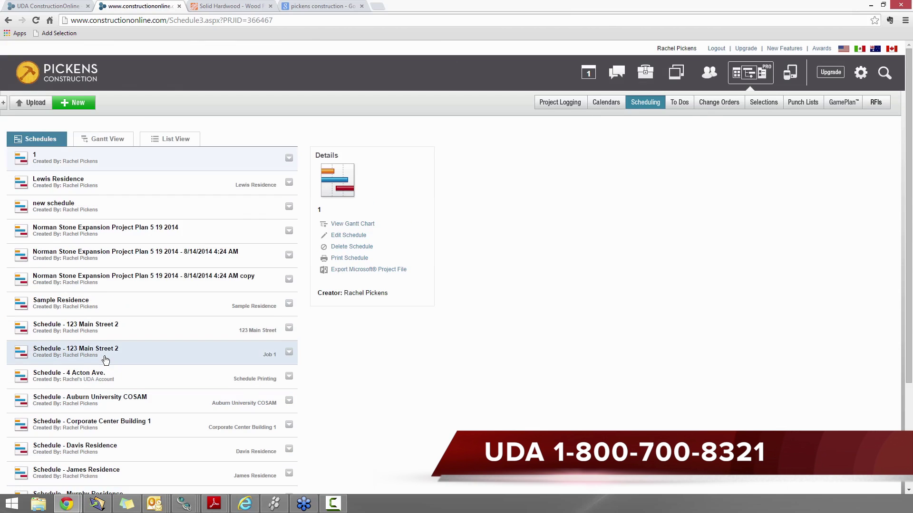
left_click(81, 105)
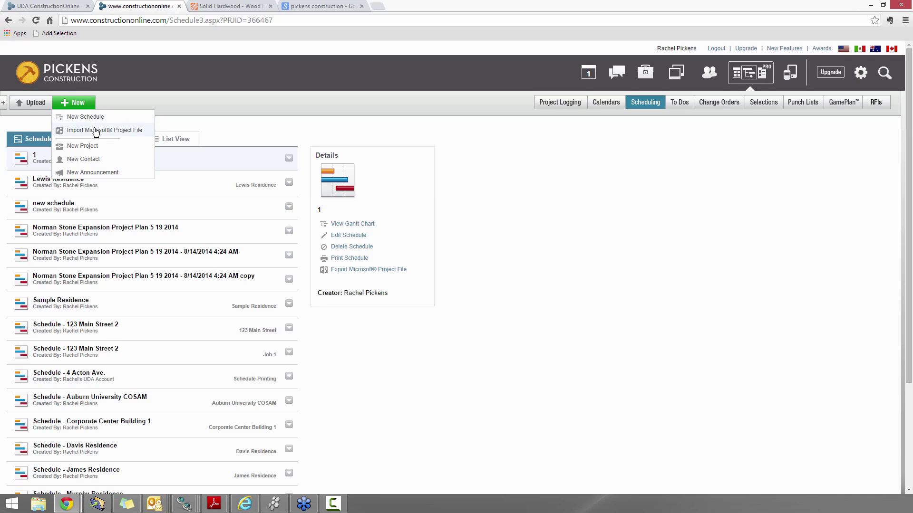
left_click(347, 129)
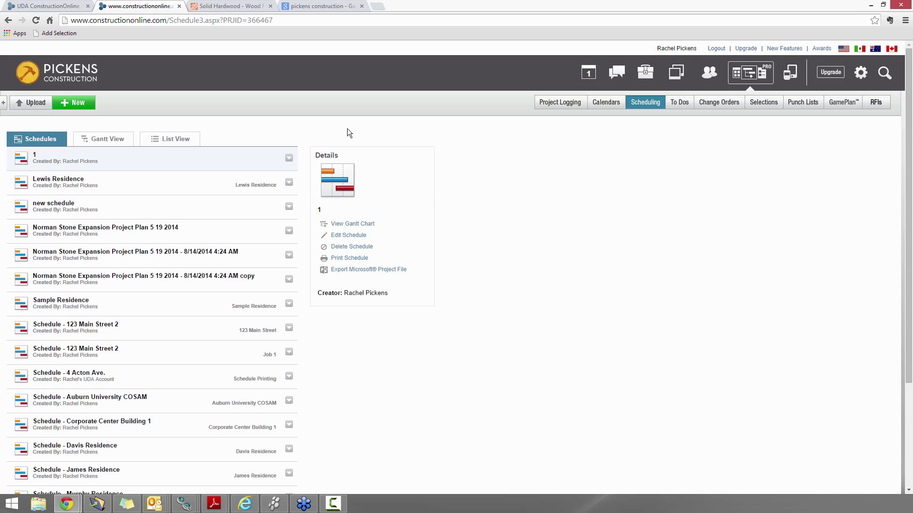
scroll(288, 224, "down", 3)
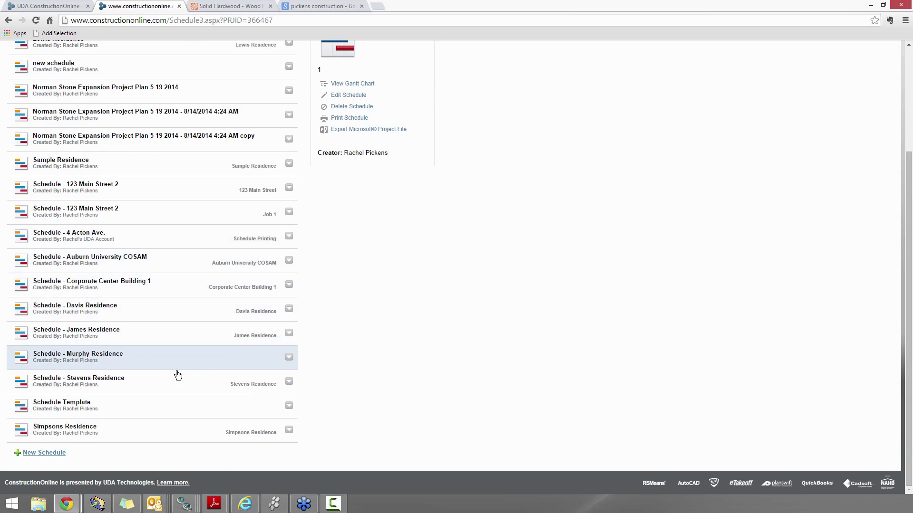
Edit Schedule - Murphy Residence: add a team member as editor, relate it to Murphy Residence, save
left_click(289, 357)
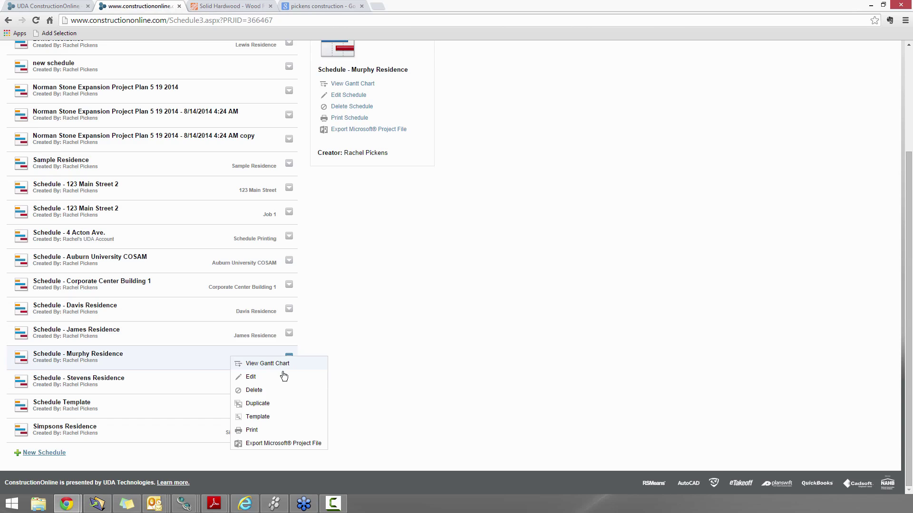
left_click(291, 362)
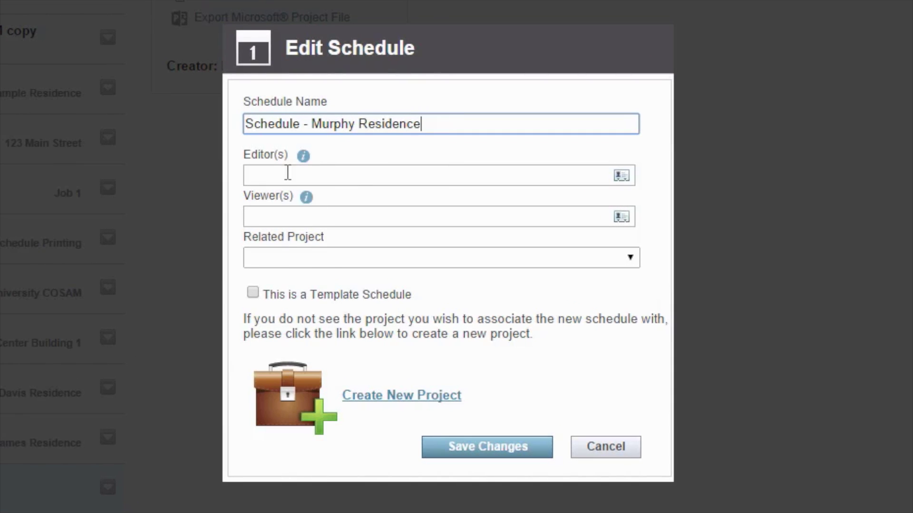
left_click(309, 175)
type("amanda")
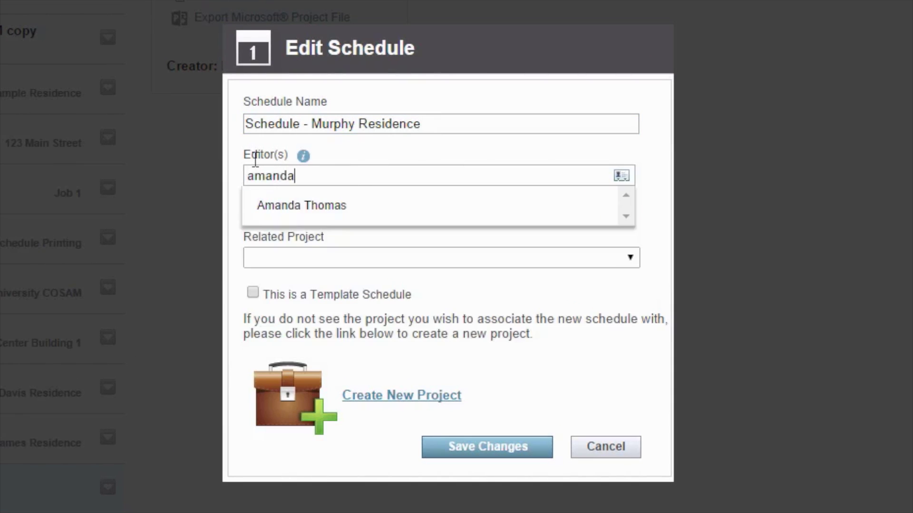
key("Down")
key("Return")
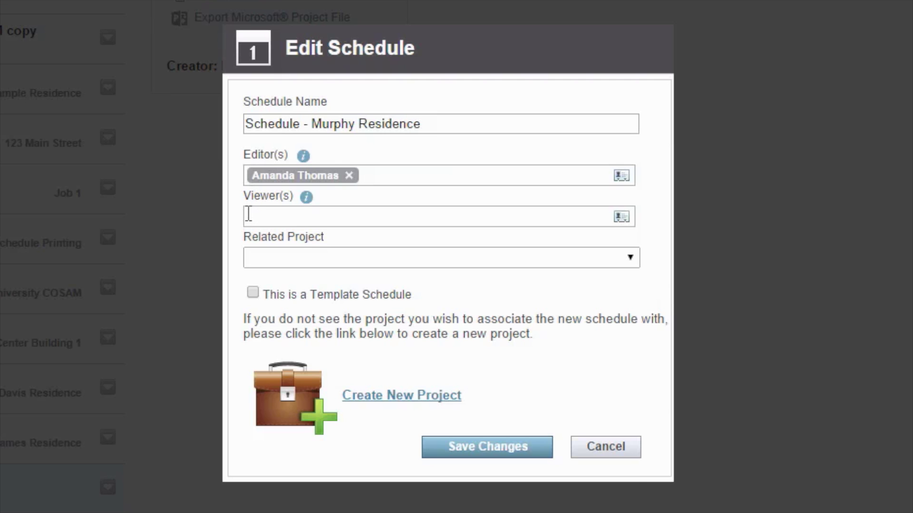
left_click(271, 264)
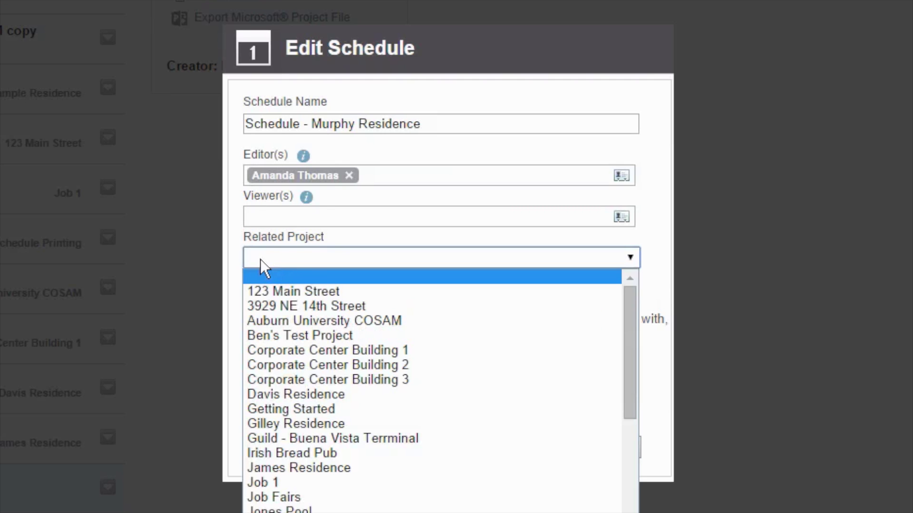
scroll(333, 326, "down", 5)
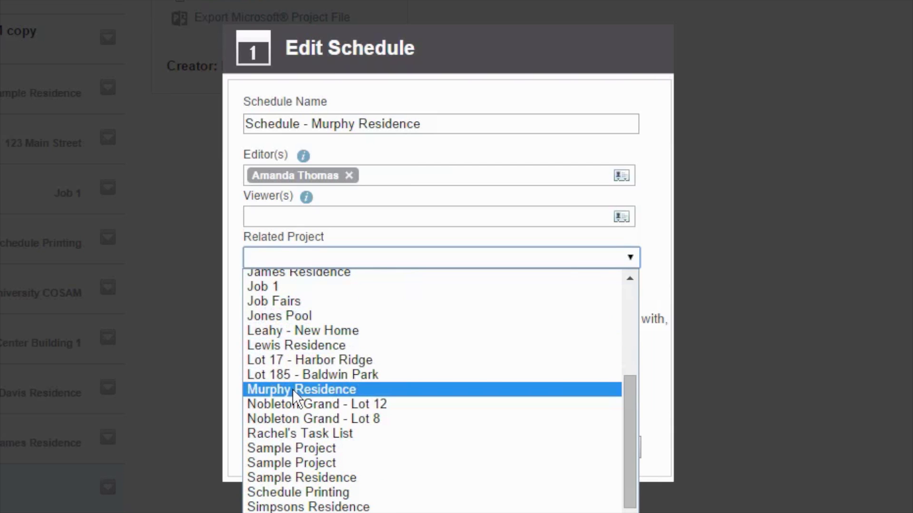
left_click(292, 389)
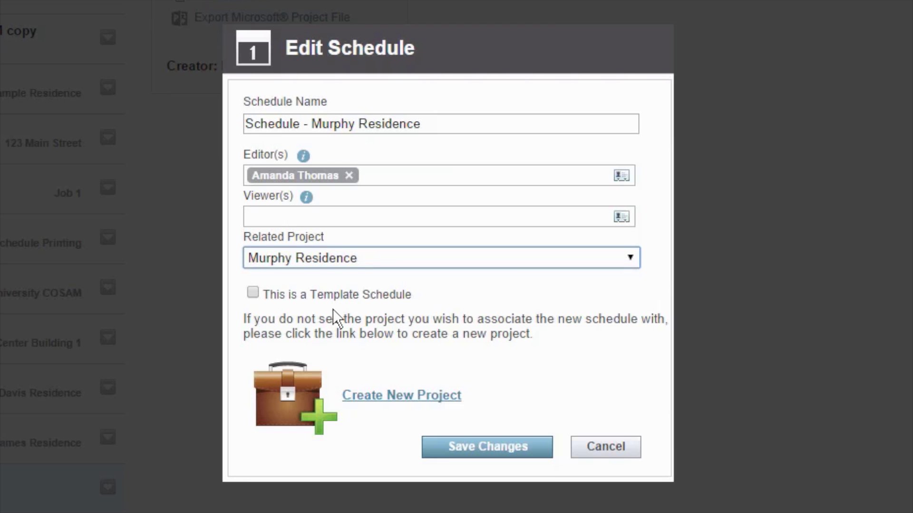
left_click(461, 447)
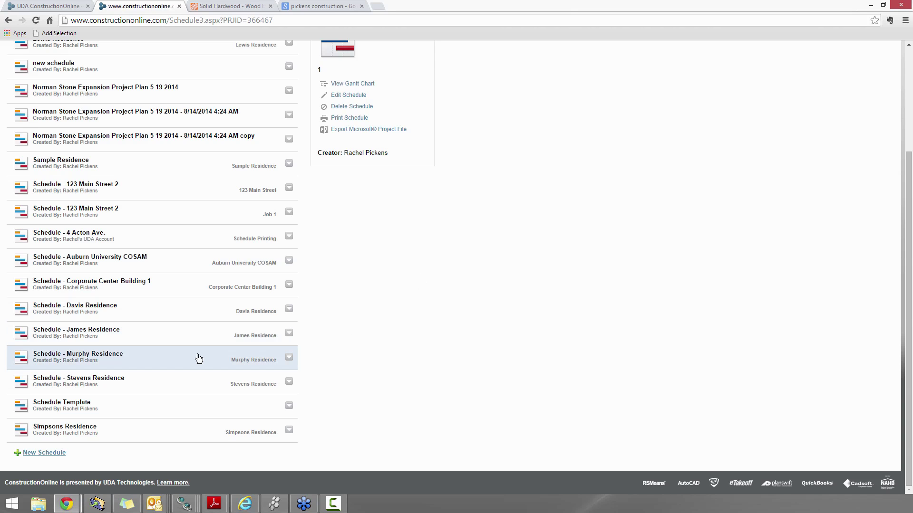
Open the Murphy Residence Gantt chart and change Order Materials from 1 day to 0 days
left_click(82, 361)
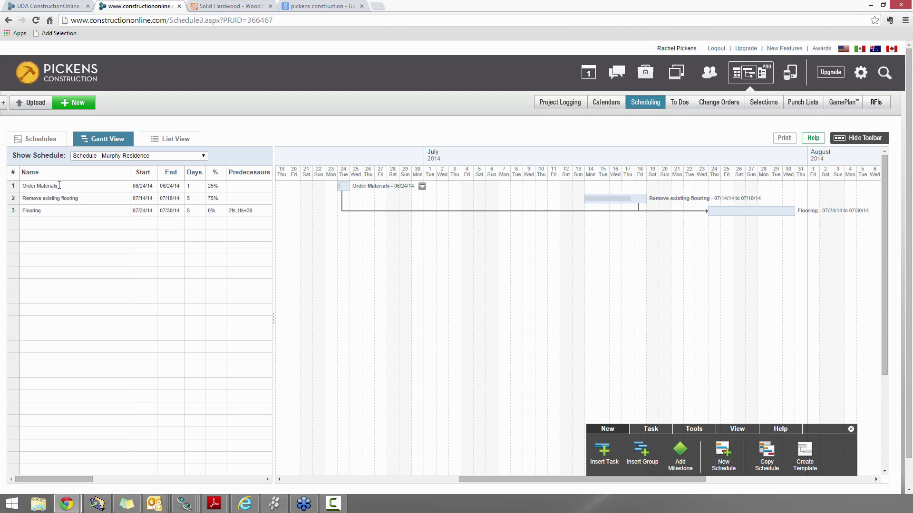
left_click(195, 187)
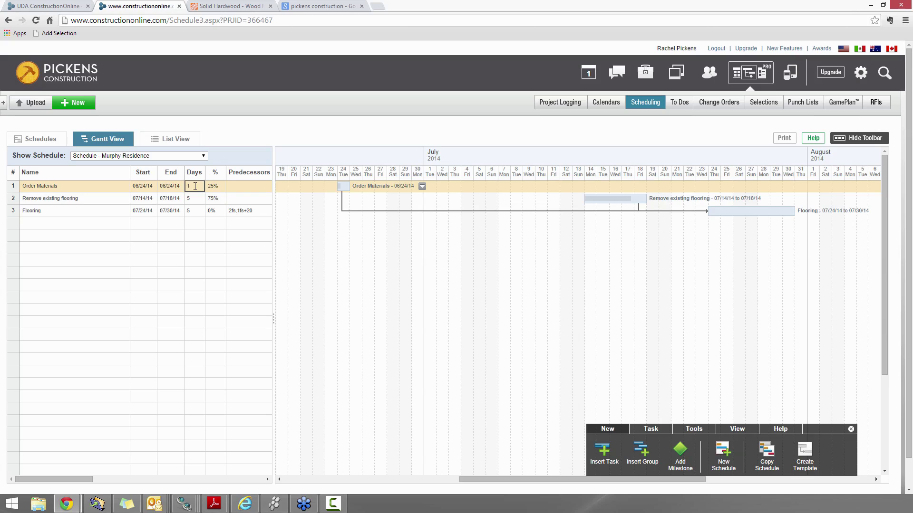
key("BackSpace")
key("Return")
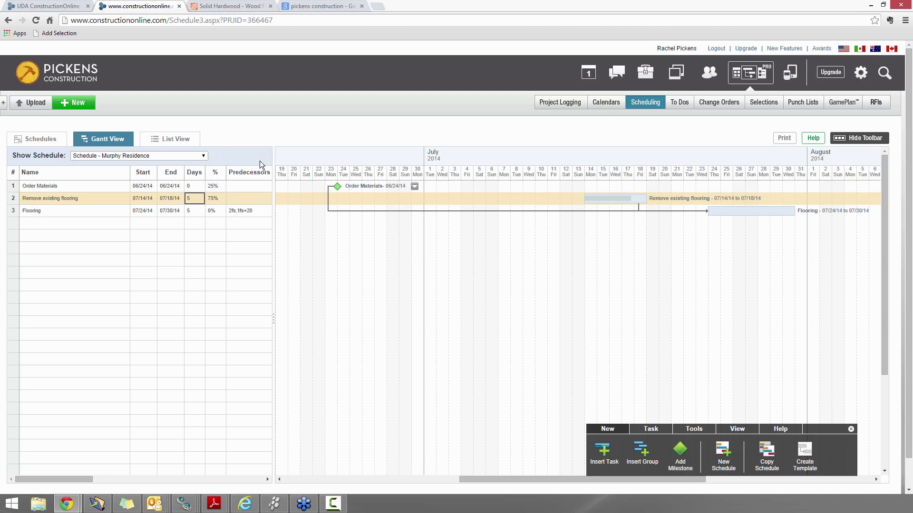
left_click(611, 106)
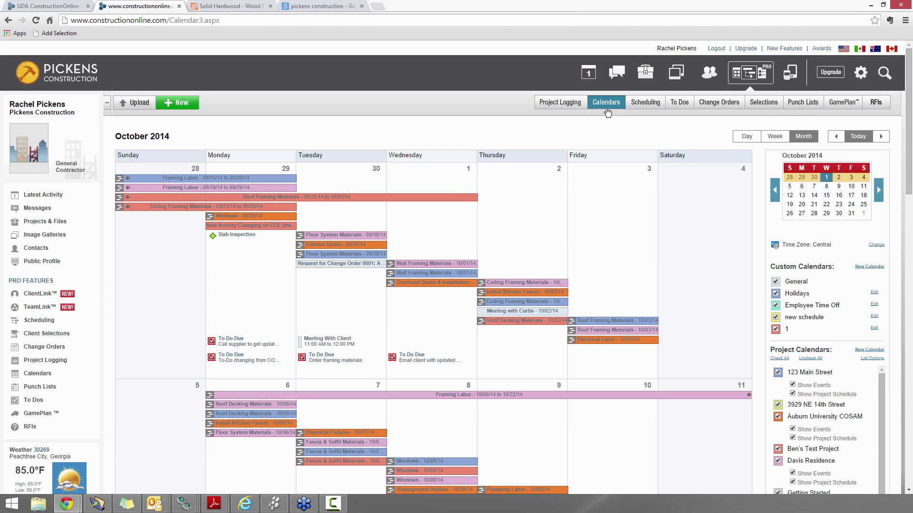
scroll(612, 142, "down", 2)
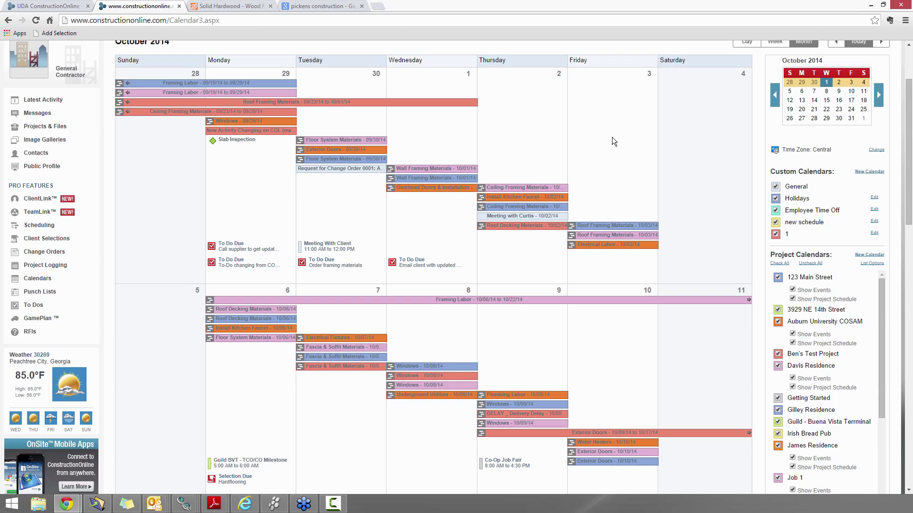
scroll(610, 135, "down", 4)
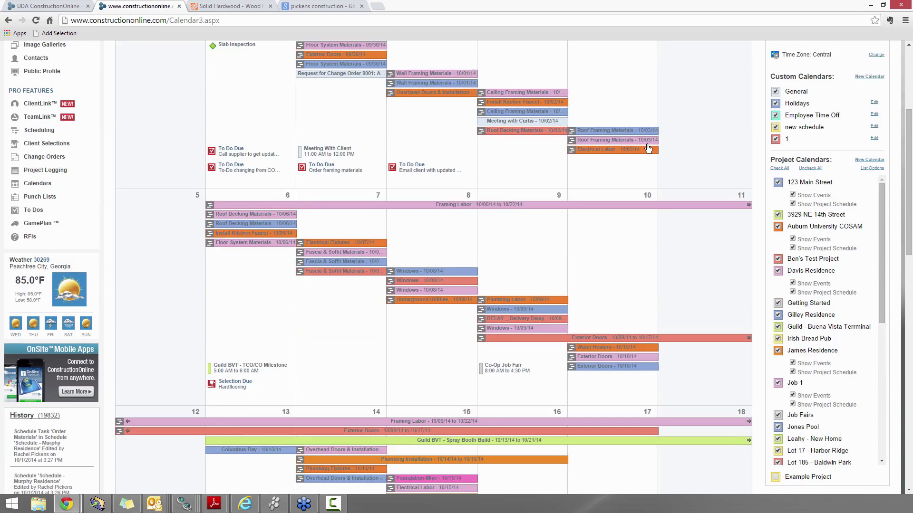
scroll(668, 147, "up", 3)
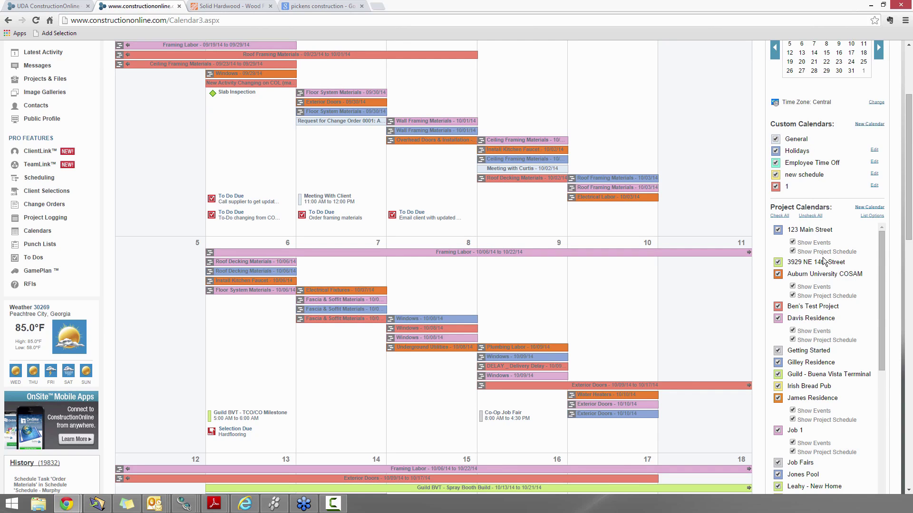
scroll(834, 259, "down", 2)
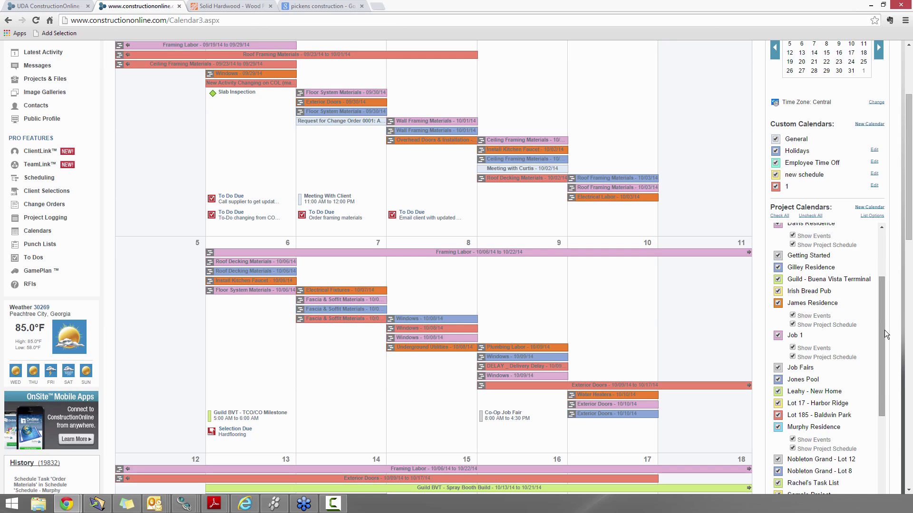
scroll(894, 356, "down", 2)
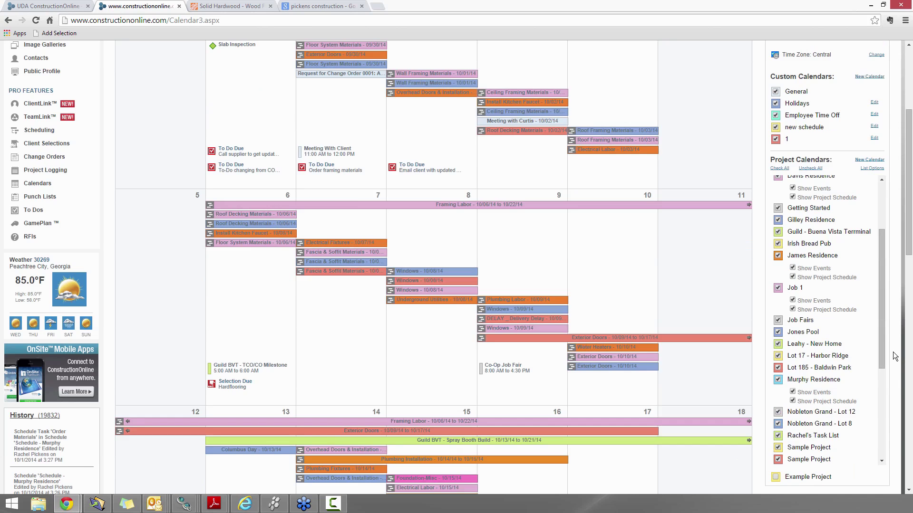
scroll(813, 342, "down", 2)
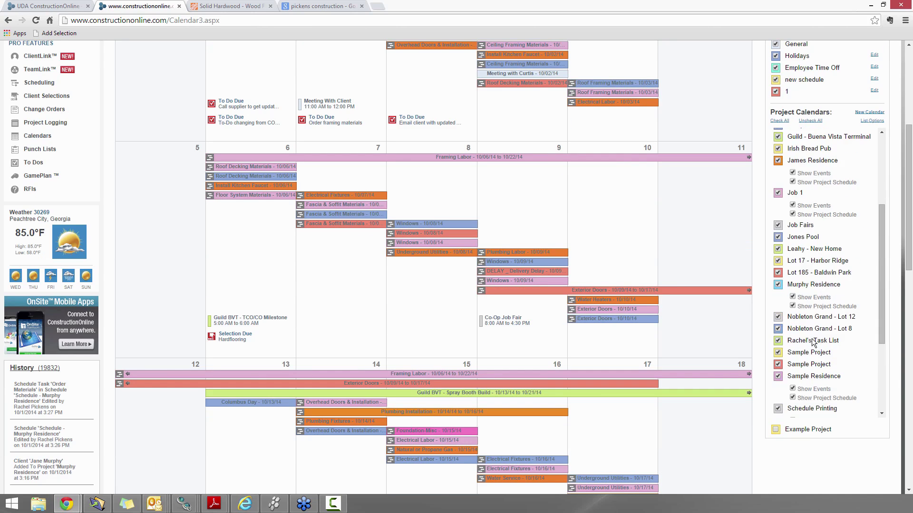
scroll(893, 393, "down", 12)
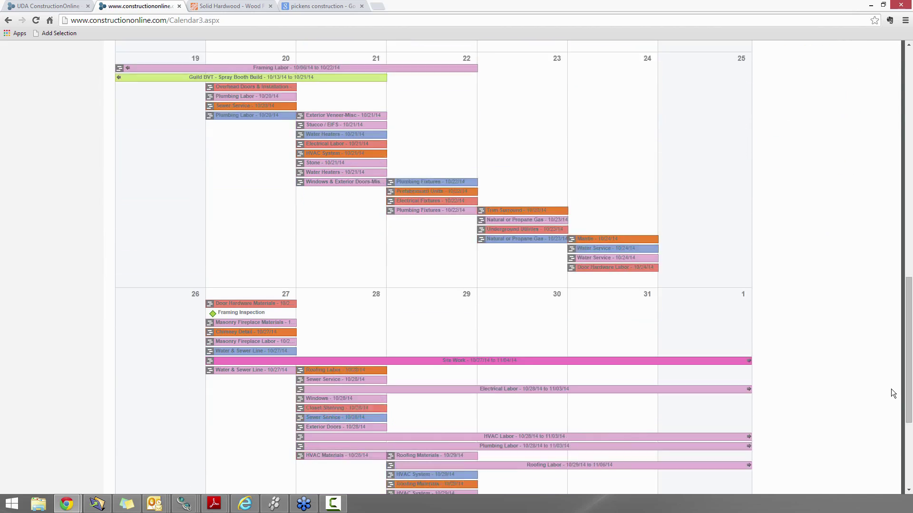
scroll(892, 393, "up", 18)
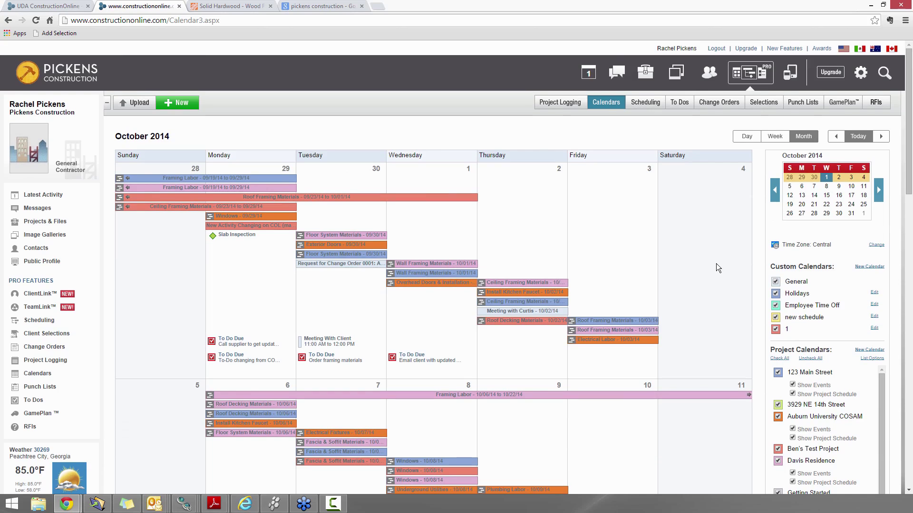
left_click(654, 101)
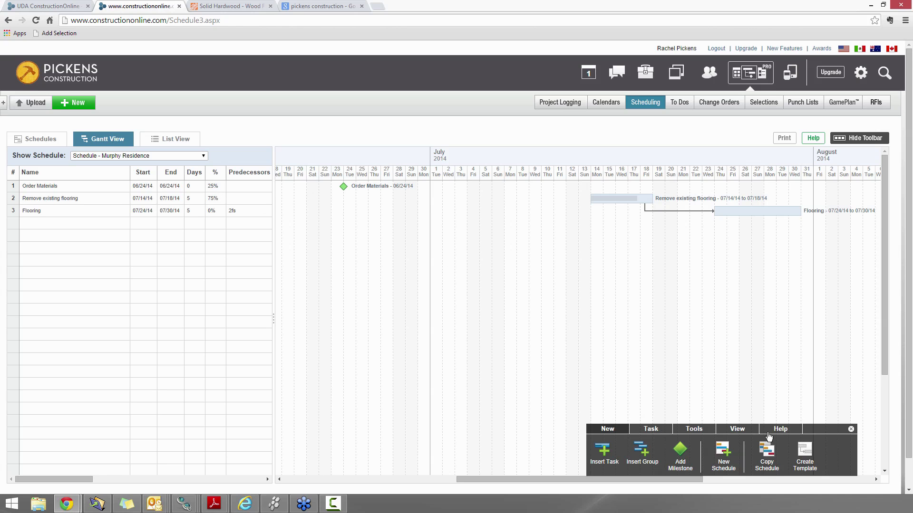
Shift the Murphy Residence schedule's start date to October 15, 2014
left_click_drag(813, 425, 566, 245)
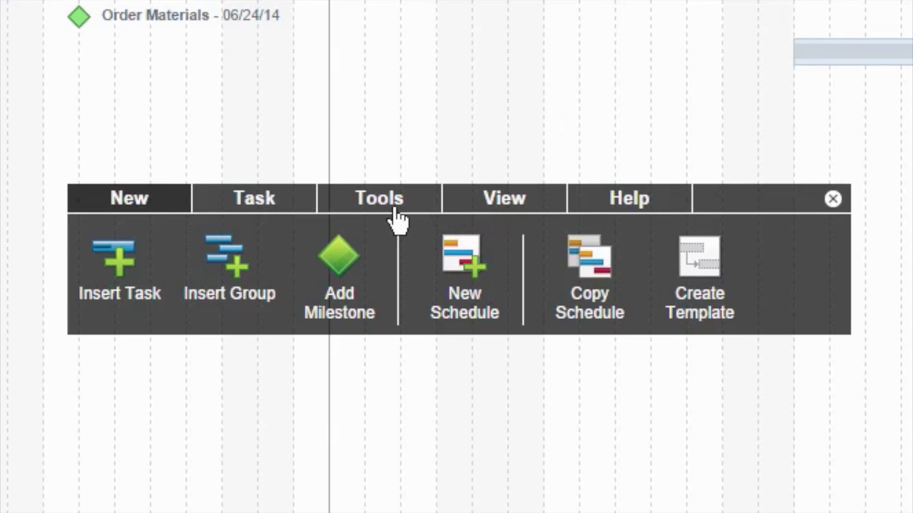
left_click(374, 213)
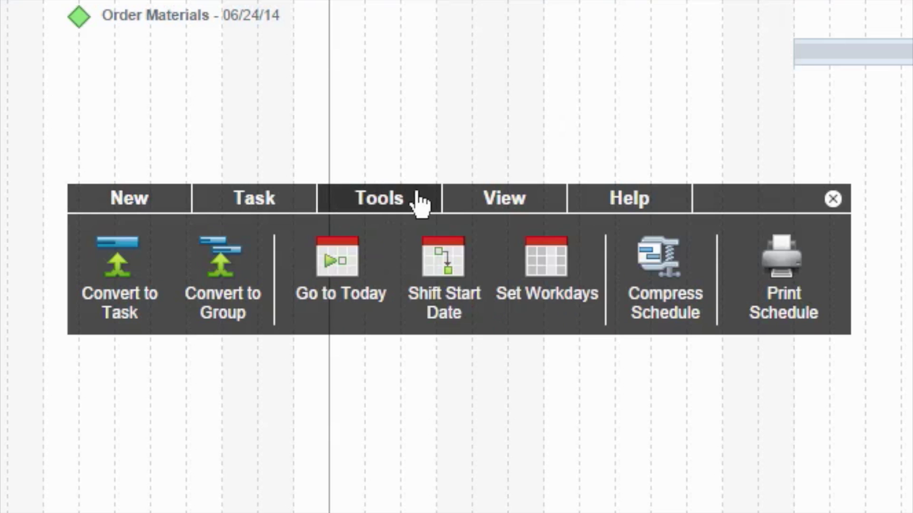
left_click(440, 289)
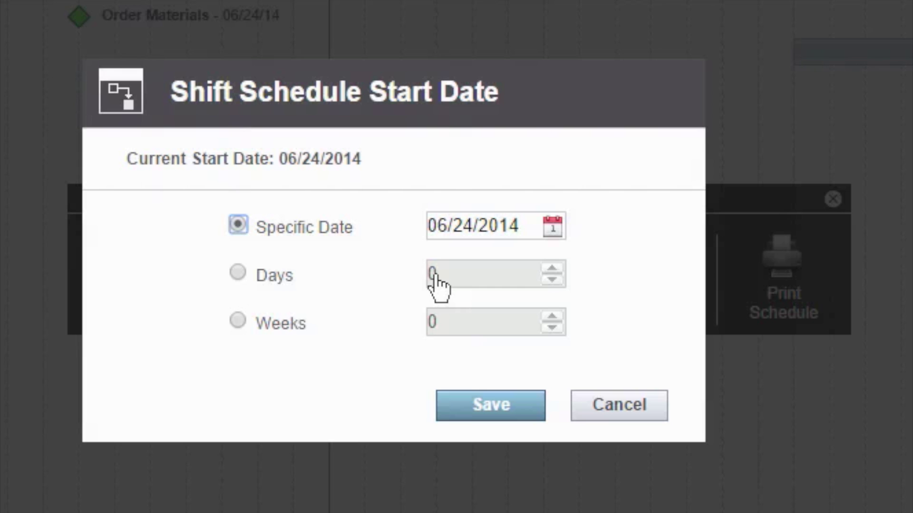
left_click(559, 228)
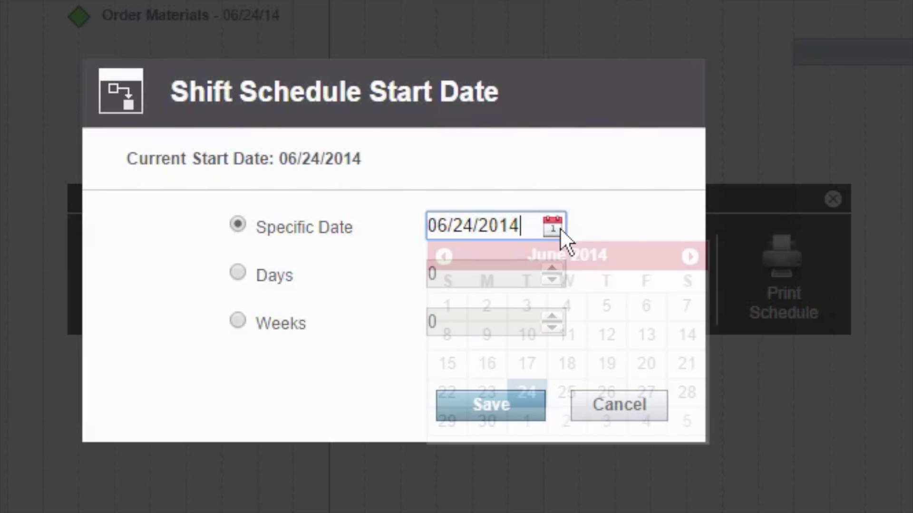
left_click(694, 259)
left_click(695, 259)
left_click(695, 259)
left_click(695, 259)
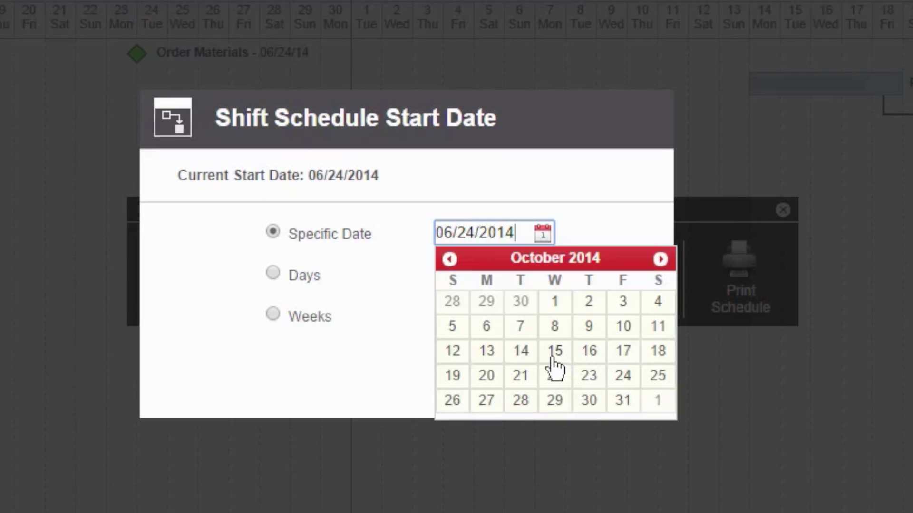
left_click(566, 364)
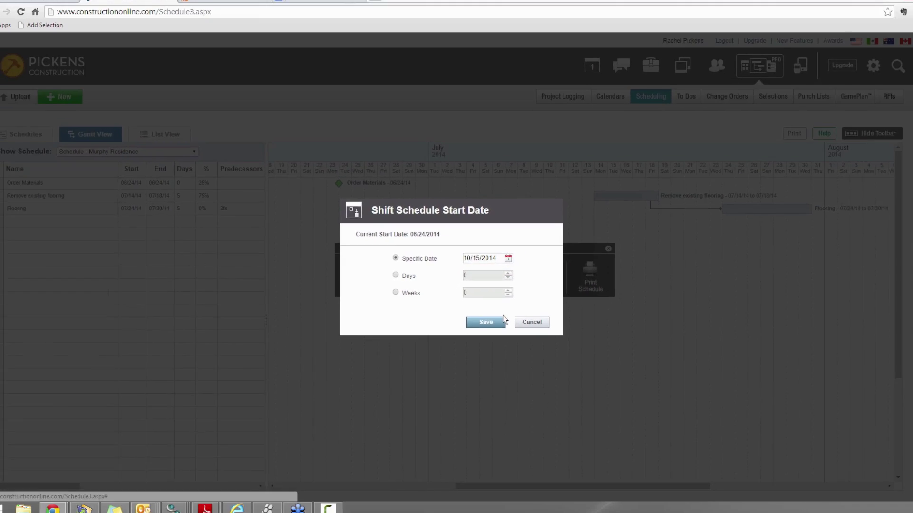
left_click(484, 323)
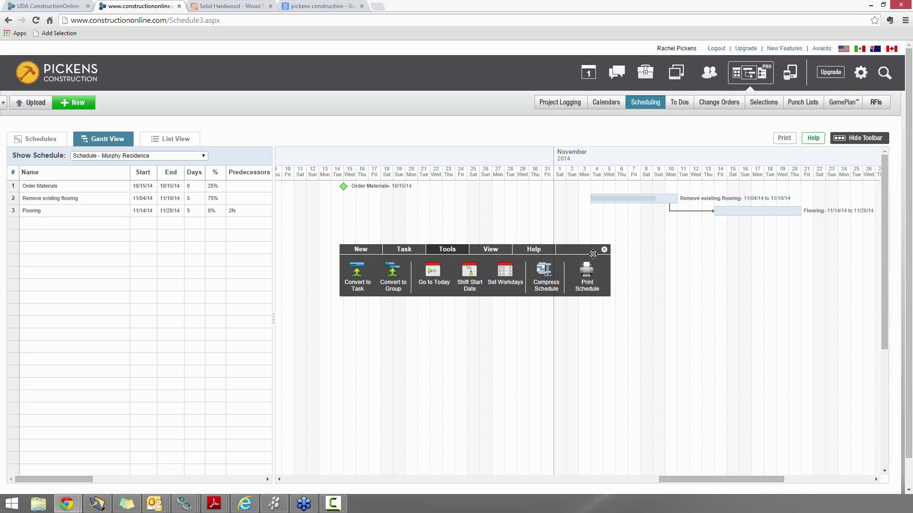
left_click_drag(592, 253, 803, 410)
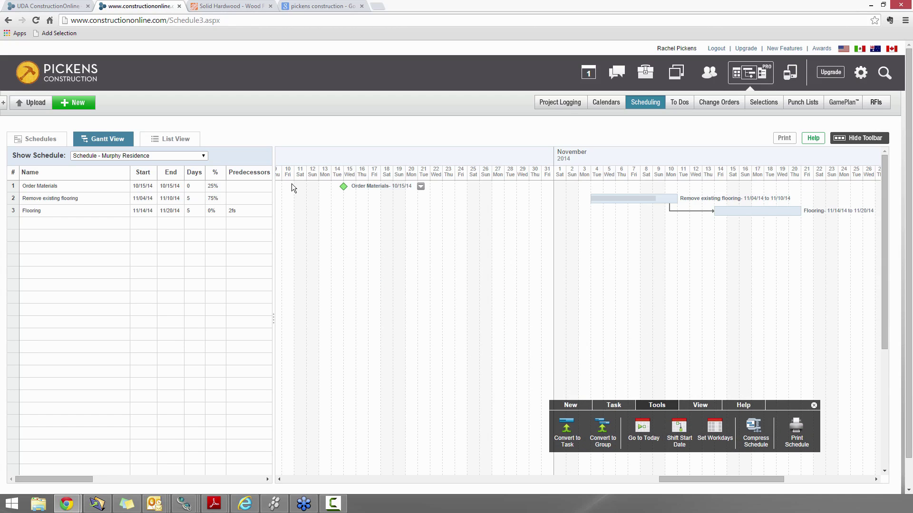
left_click(618, 102)
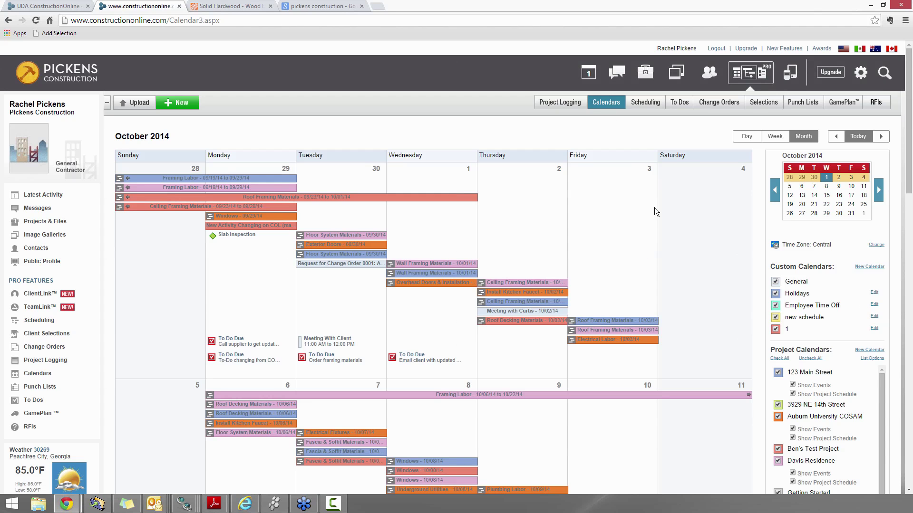
scroll(664, 278, "down", 9)
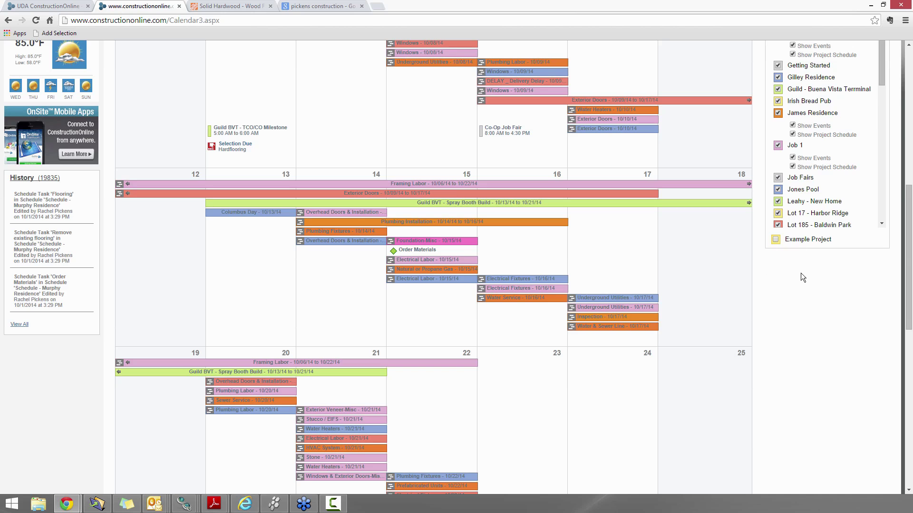
scroll(806, 280, "down", 9)
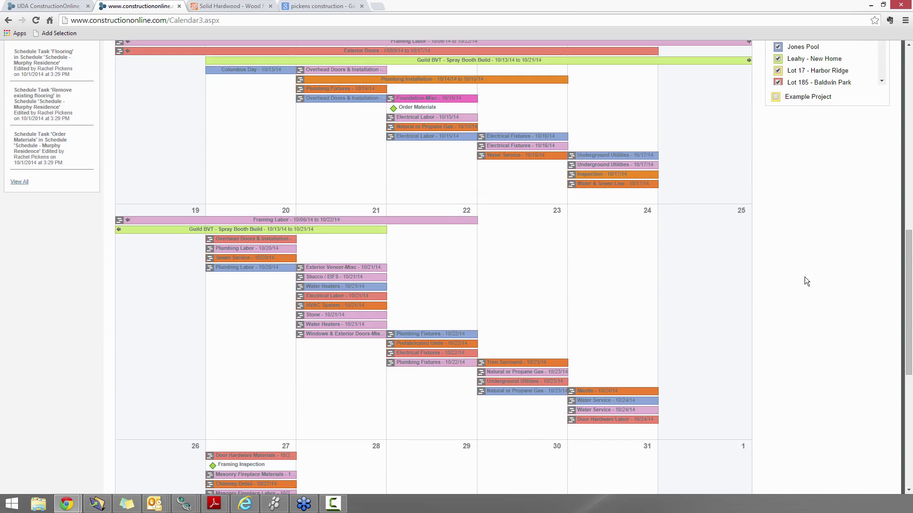
scroll(806, 281, "down", 2)
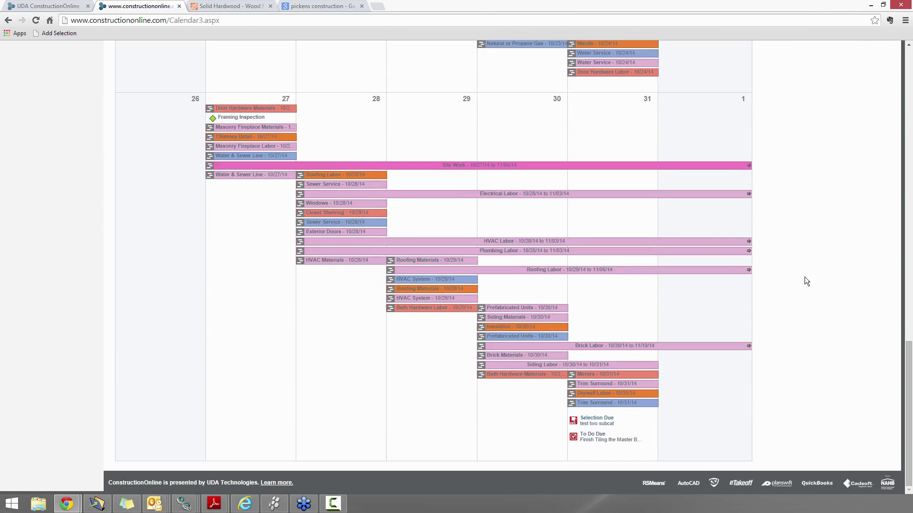
scroll(807, 282, "up", 4)
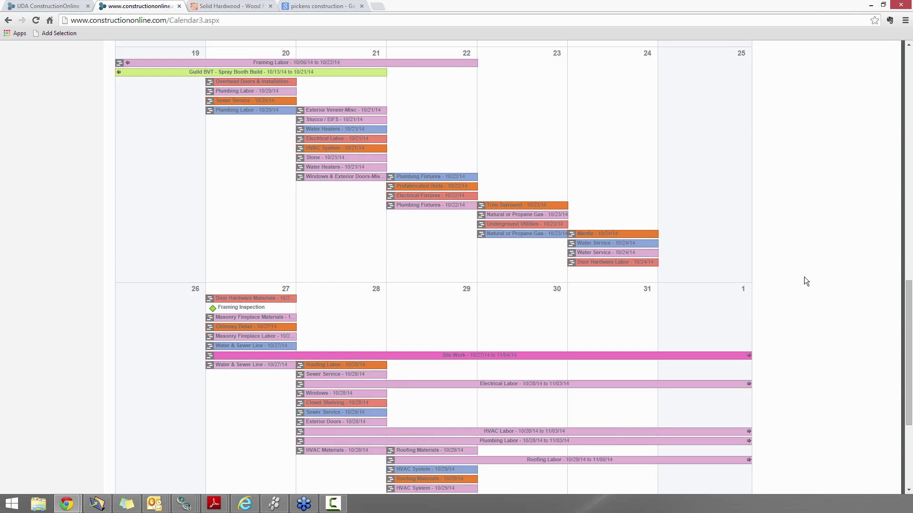
scroll(803, 276, "up", 13)
scroll(792, 283, "up", 3)
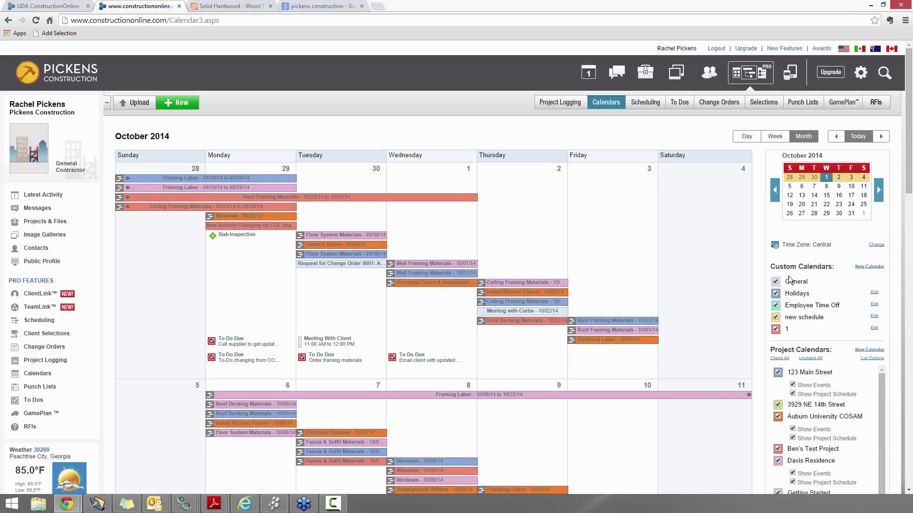
Create an October 3 event titled 'Meeting to review selections' and open its advanced details form
left_click(616, 232)
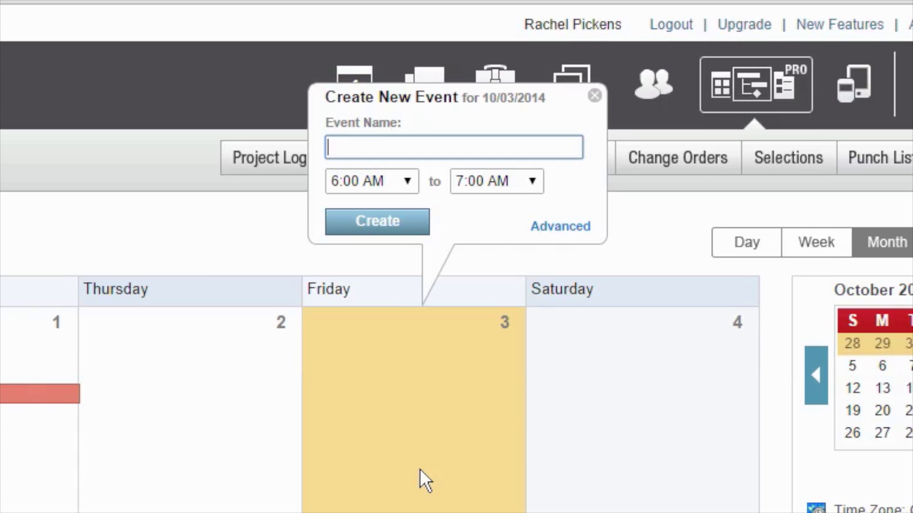
type("Meeting")
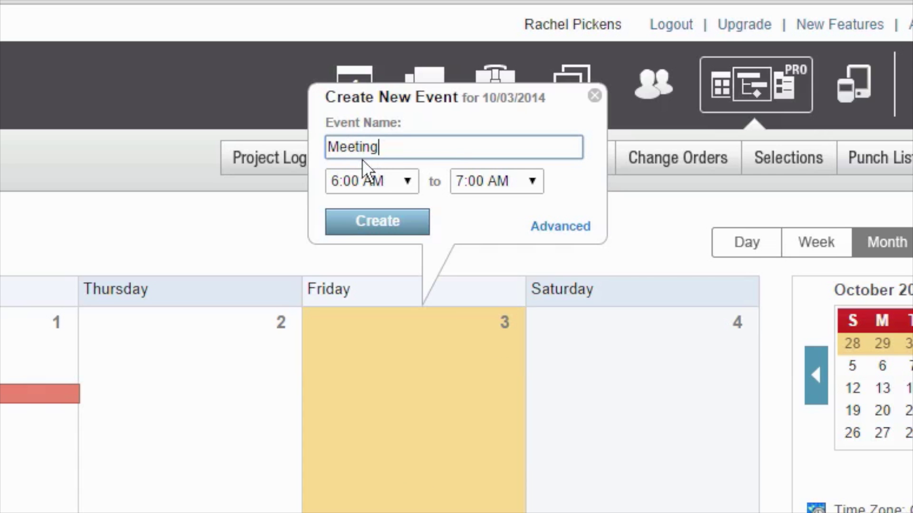
type(" to review selections")
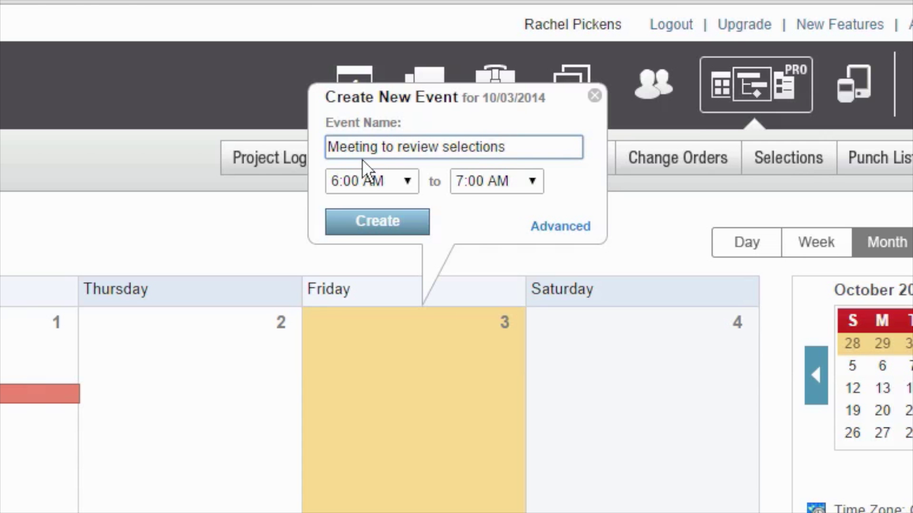
left_click(575, 233)
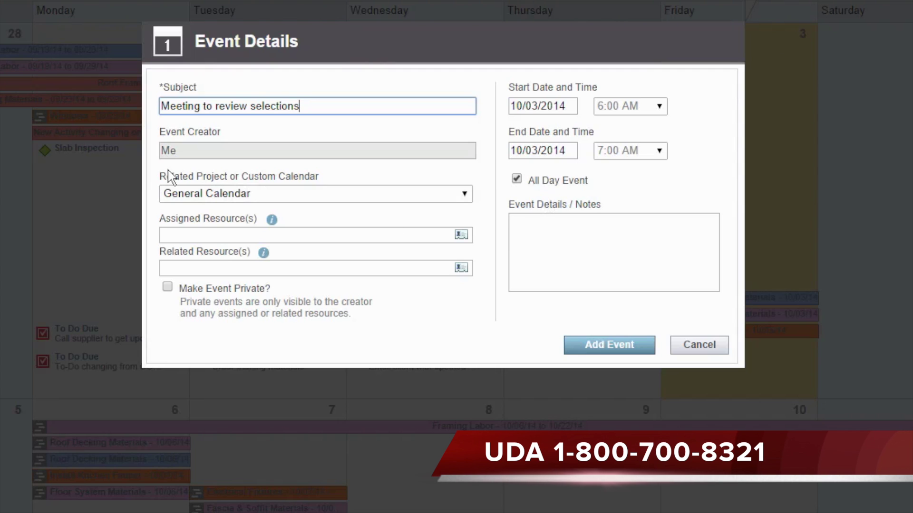
Link the event to the Murphy Residence project and assign the client as resource
left_click(224, 195)
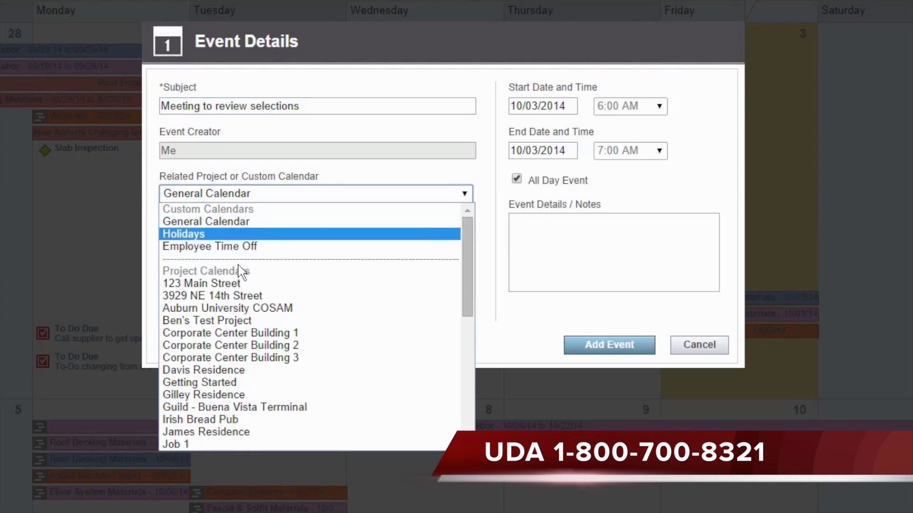
scroll(238, 333, "down", 2)
scroll(207, 427, "down", 2)
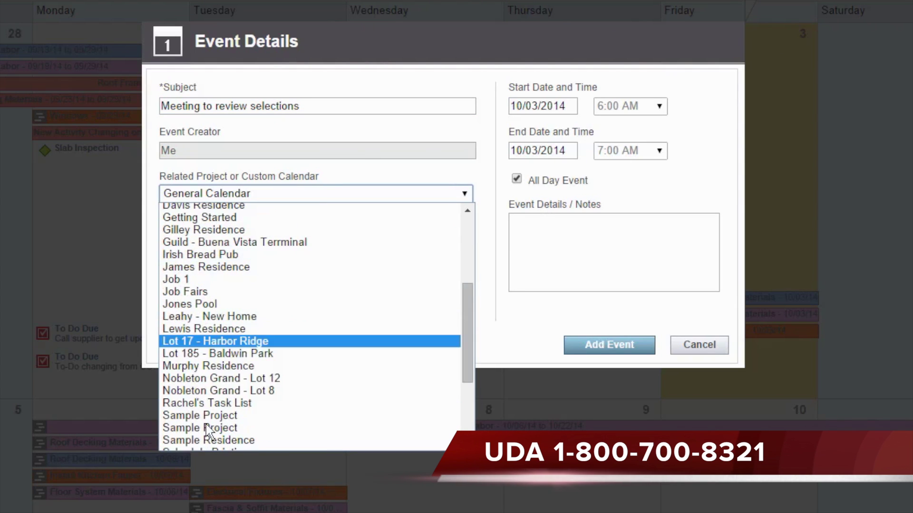
left_click(210, 366)
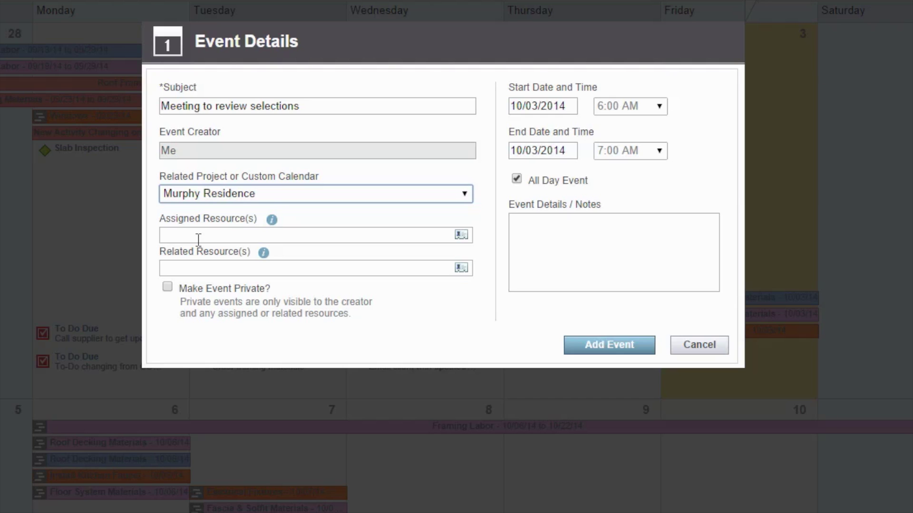
left_click(198, 235)
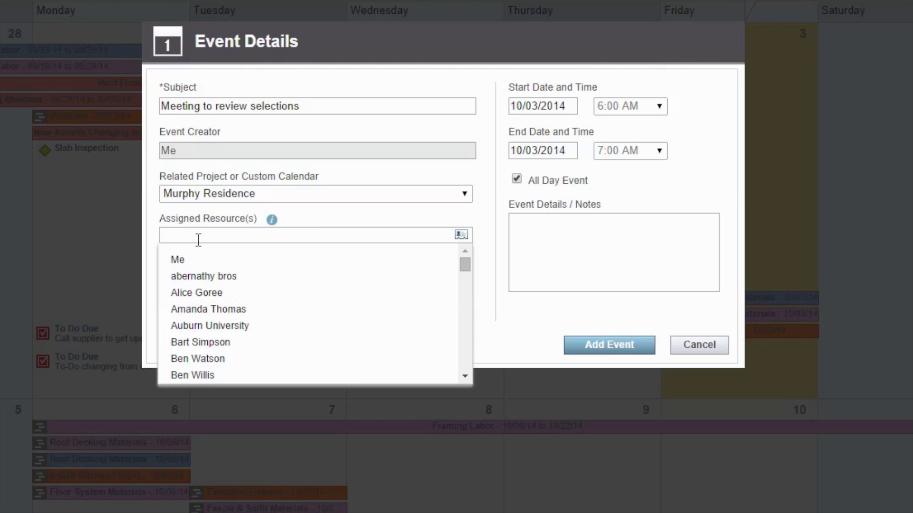
type("k")
key("BackSpace")
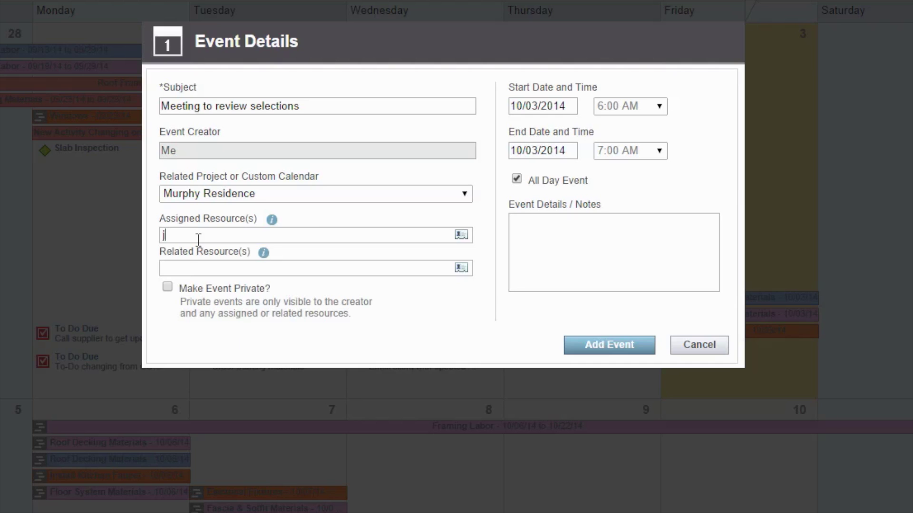
type("Jane")
key("Down")
key("Return")
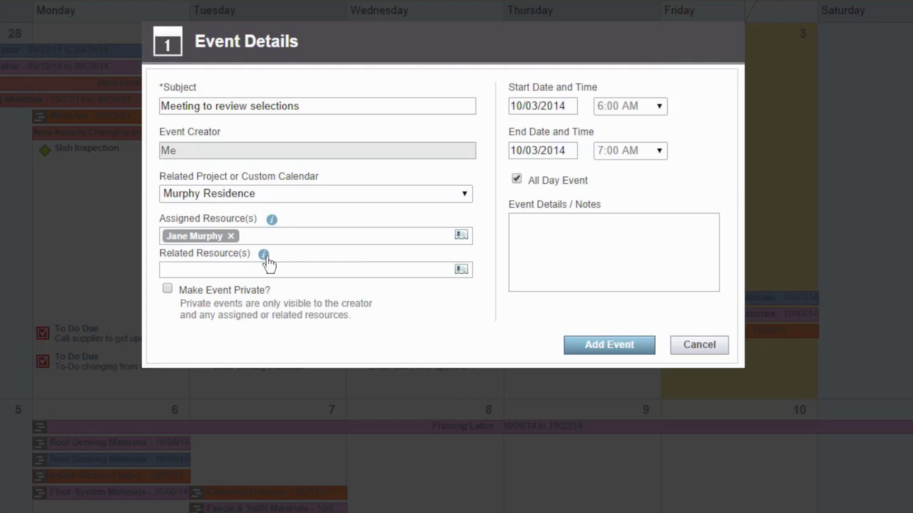
Turn off All Day and set the meeting from 10:00 to 11:00 AM
left_click(517, 179)
left_click(658, 107)
scroll(642, 209, "down", 7)
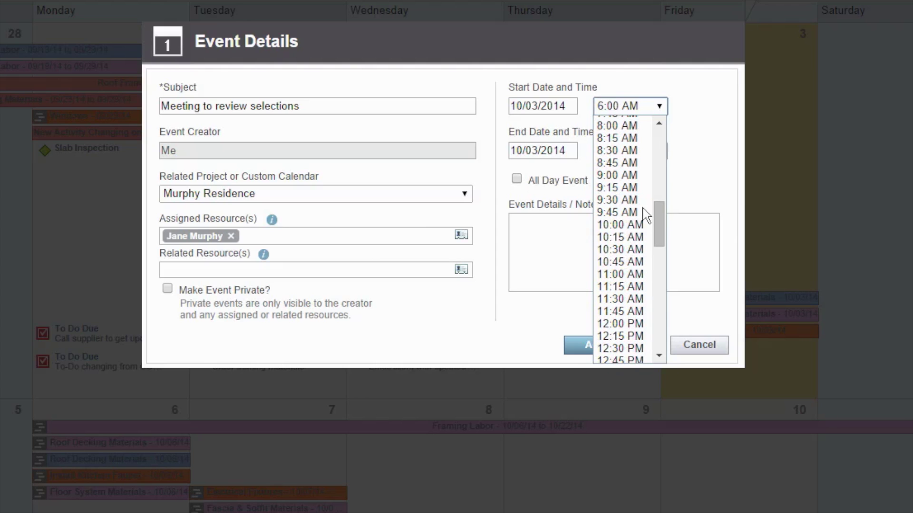
left_click(639, 225)
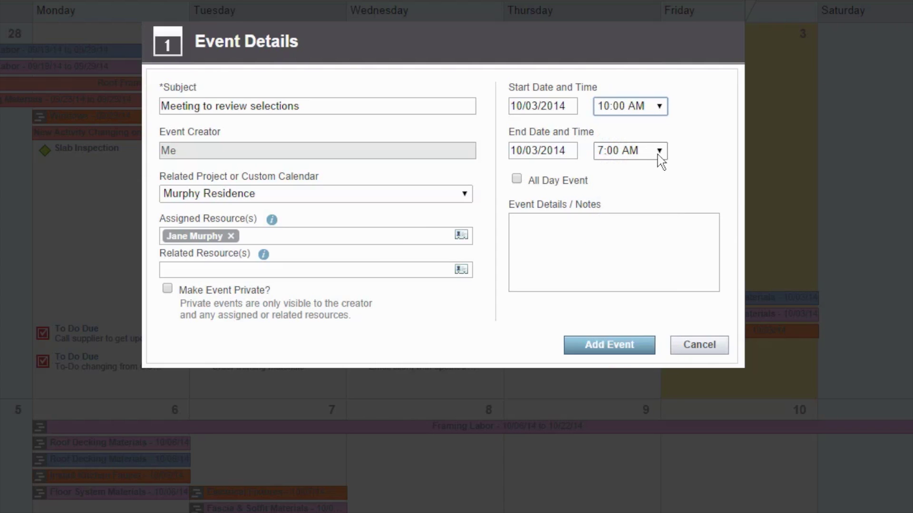
left_click(658, 151)
scroll(632, 233, "down", 7)
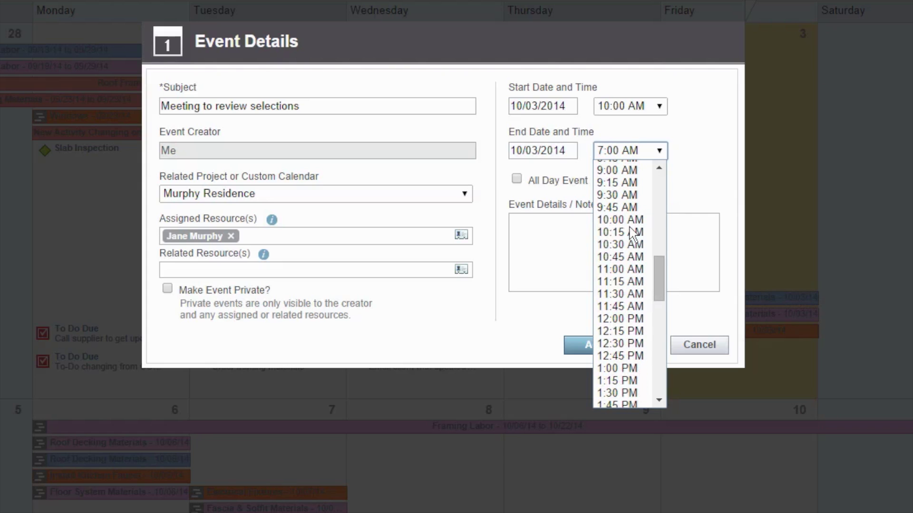
left_click(622, 269)
Add the note 'Please review hardwood flooring samples.' and save the event
left_click(583, 245)
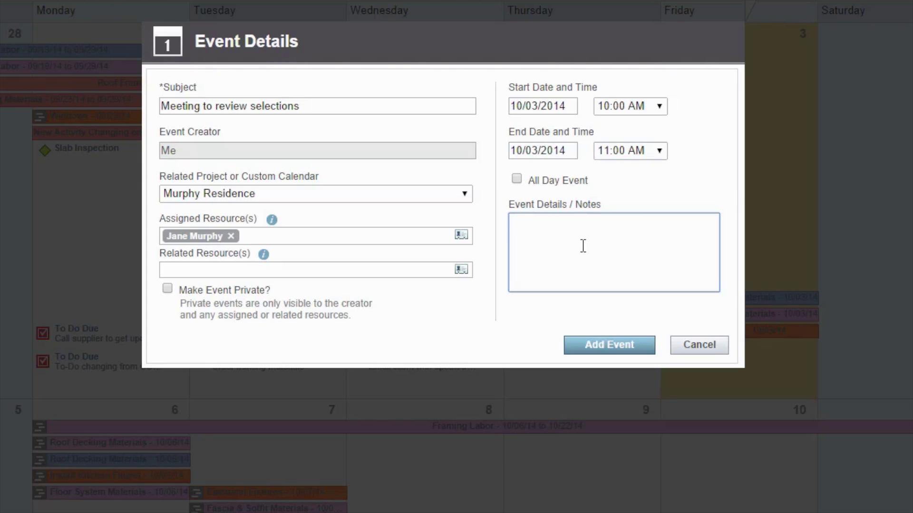
type("Please review har")
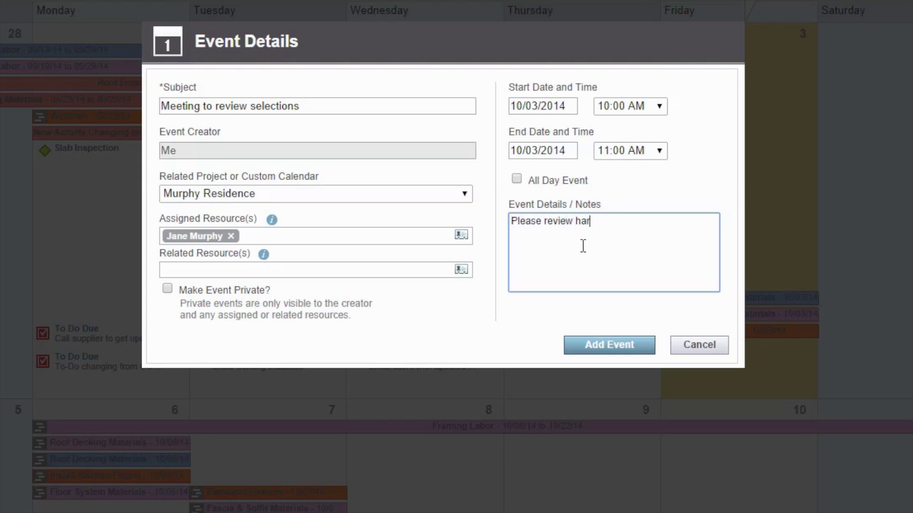
type("dwood flooring s")
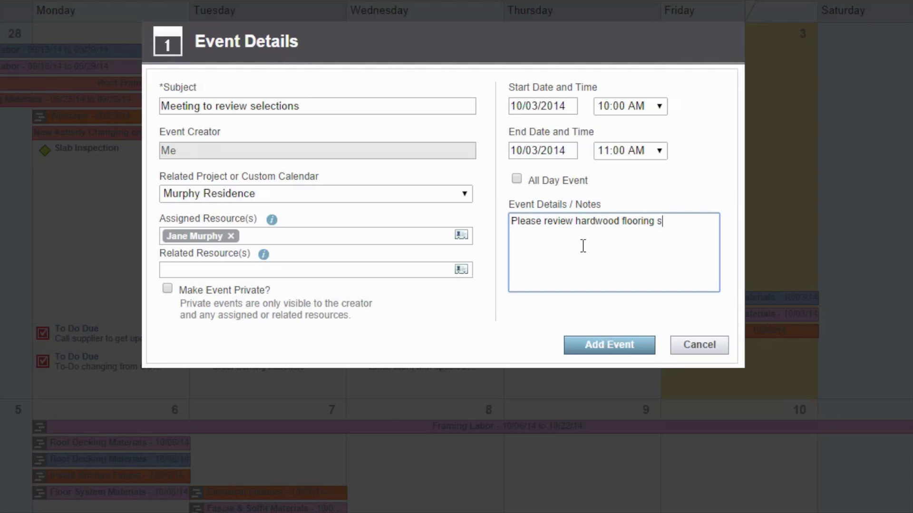
type("amples.")
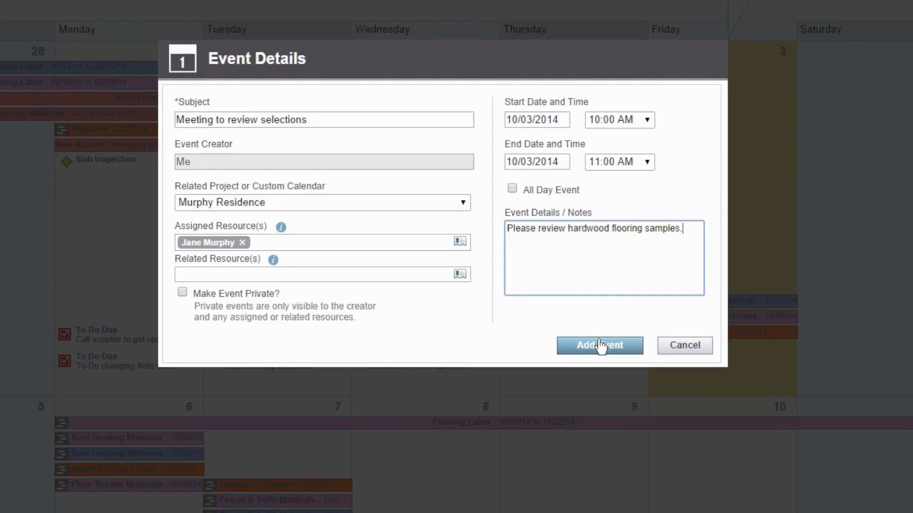
left_click(600, 345)
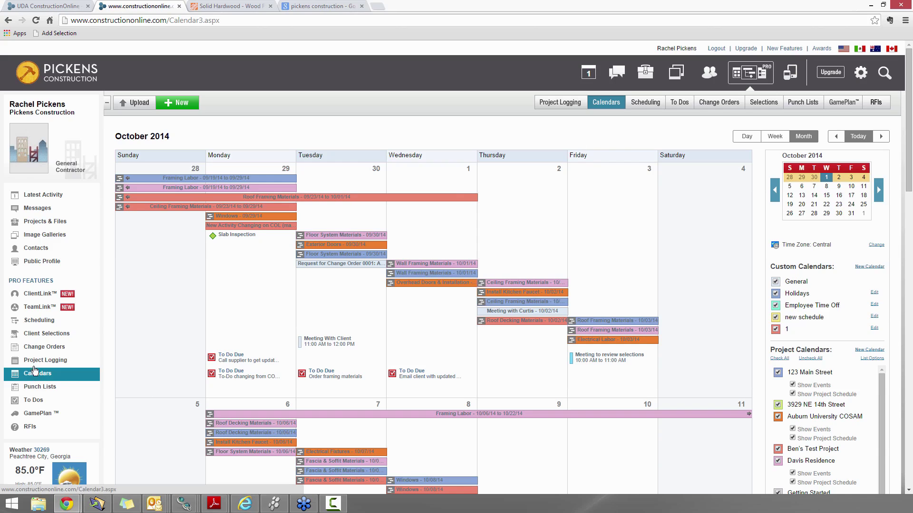
Go to the Client Selections page from the left sidebar
left_click(41, 336)
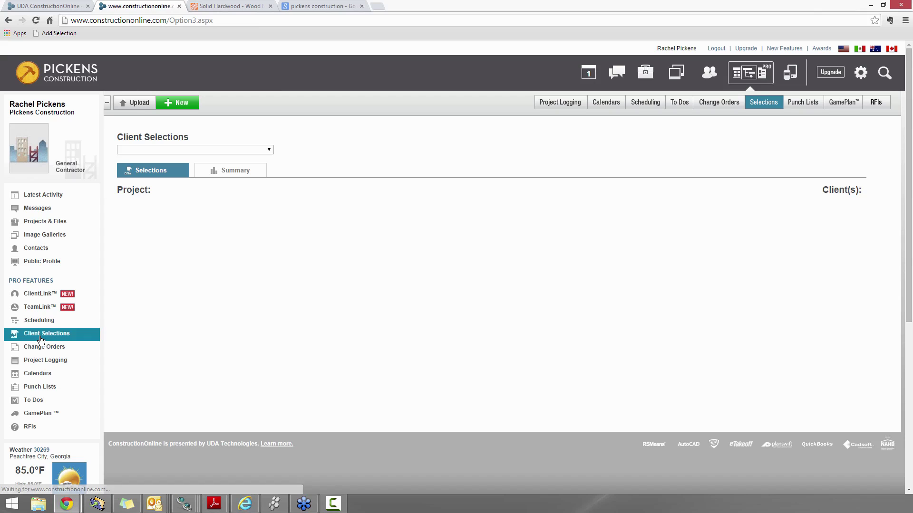
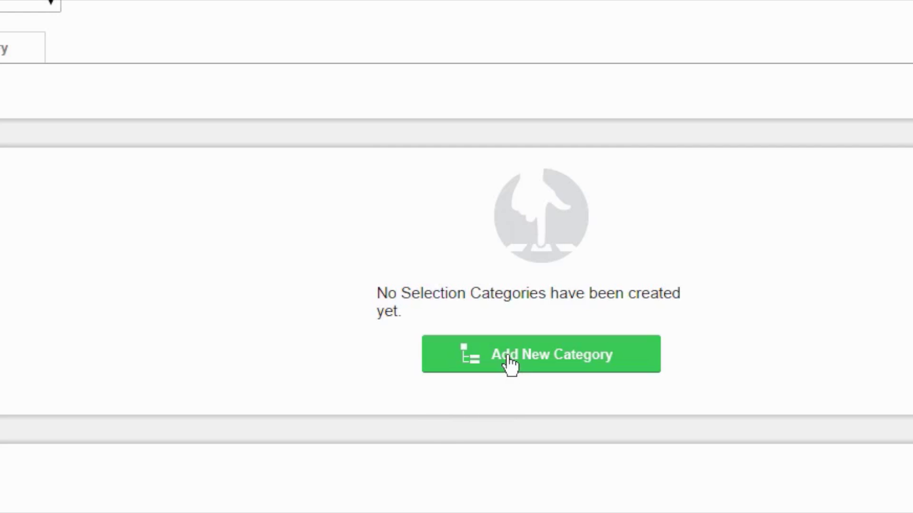
Create a new selection category named 'Flooring'
left_click(510, 366)
type("Flo")
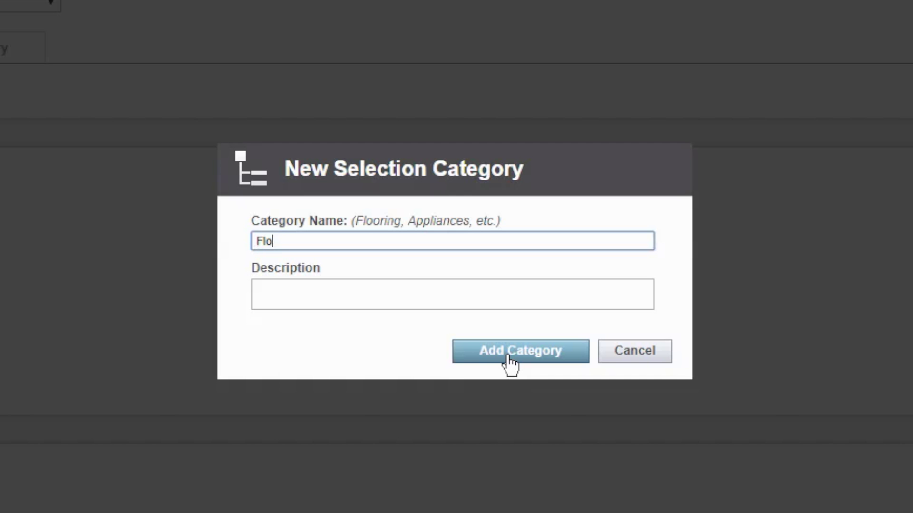
type("orcoave")
key("BackSpace")
key("BackSpace")
key("BackSpace")
key("BackSpace")
key("BackSpace")
type("ing")
left_click(508, 358)
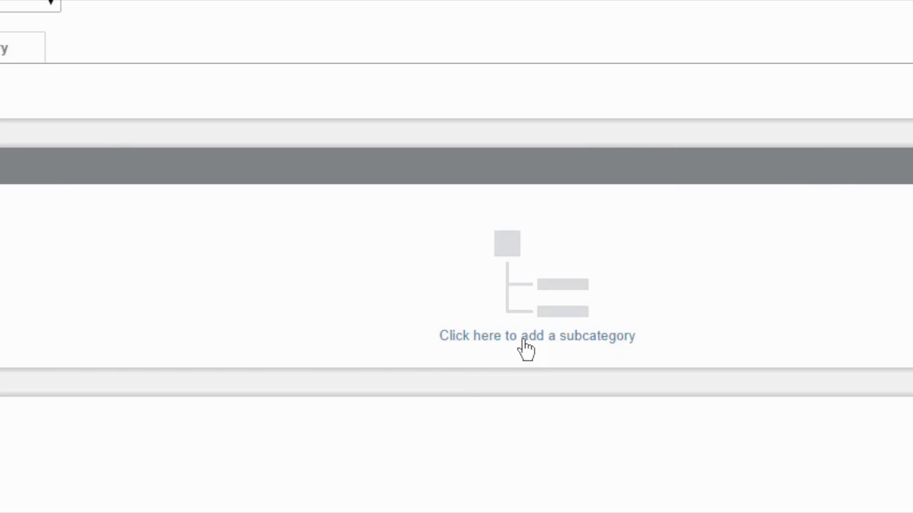
Start a 'Hardwood Flooring' subcategory under Flooring with location 'Kitchen'
left_click(523, 340)
type("Hardwood Flooring")
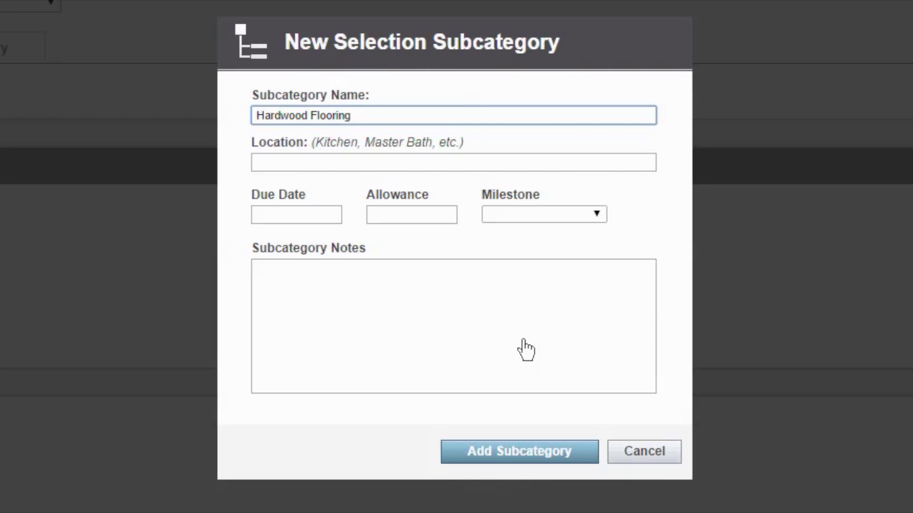
key("Tab")
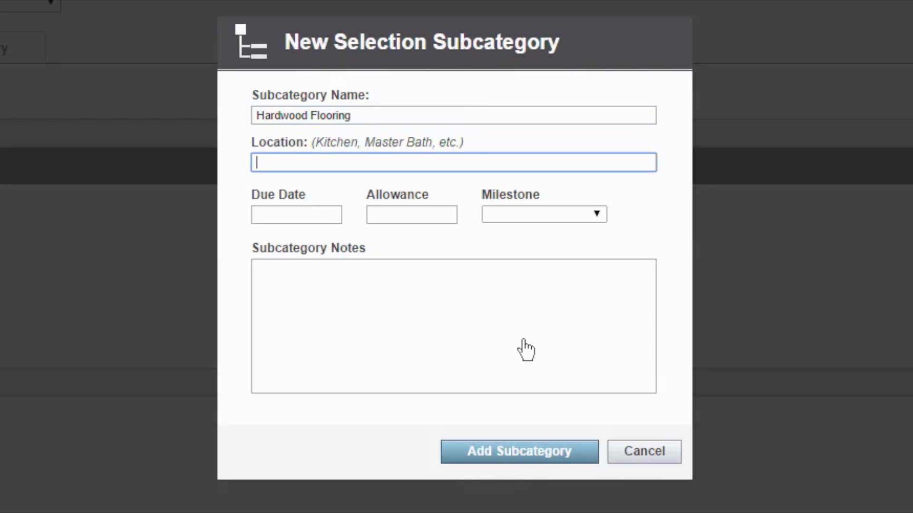
type("Kitchen")
key("Tab")
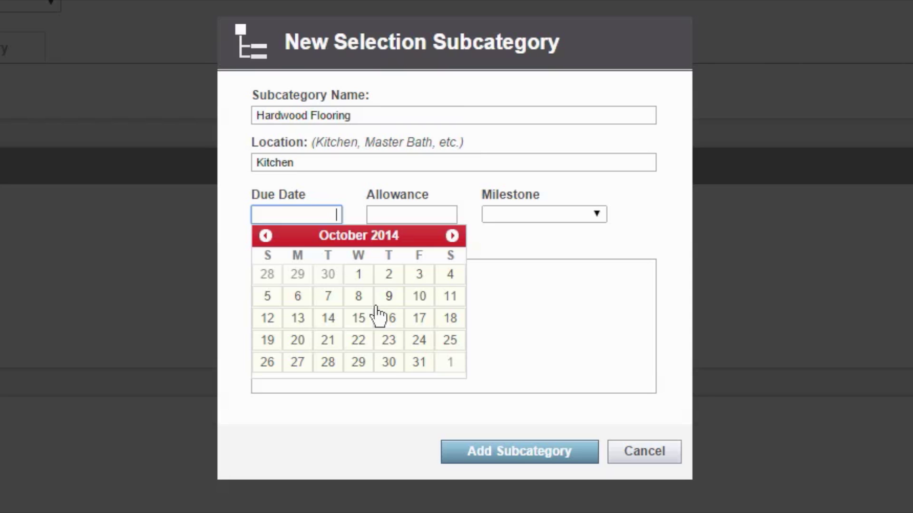
Set the subcategory milestone to Order Materials and the allowance to $2,000.00
left_click(519, 250)
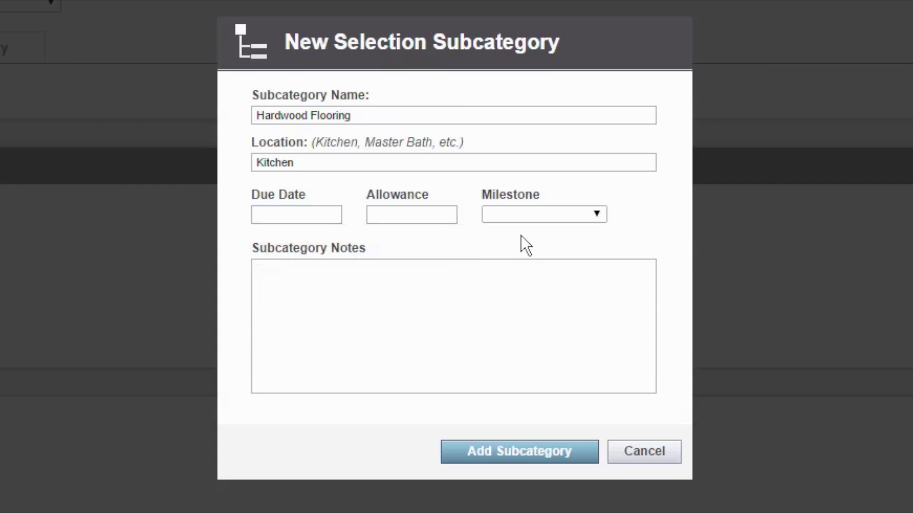
left_click(543, 215)
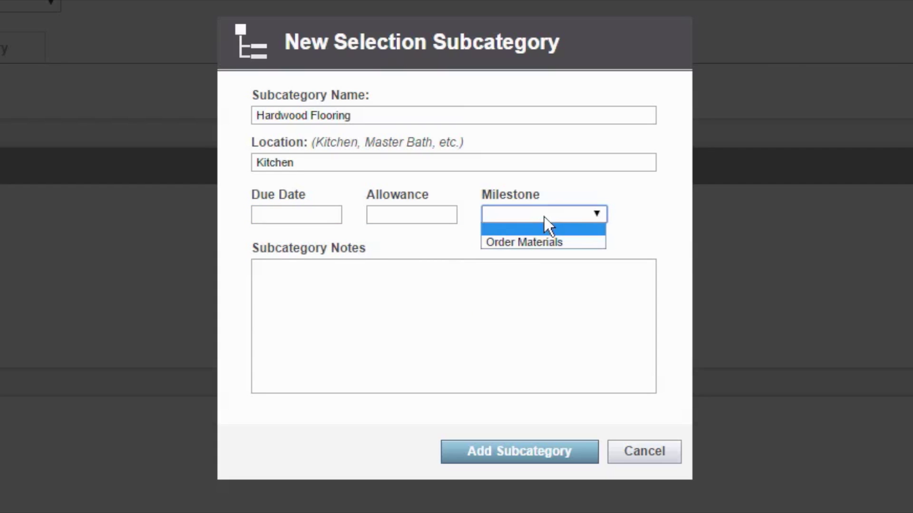
left_click(557, 244)
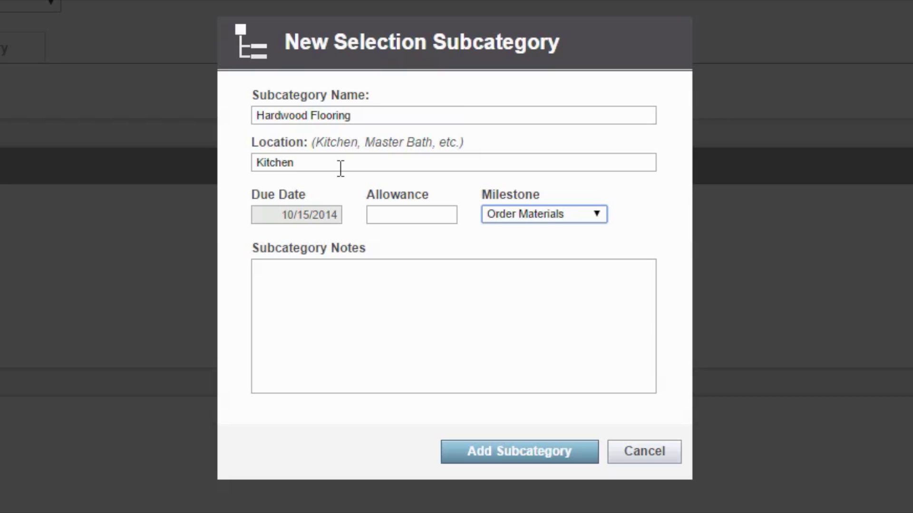
left_click(408, 210)
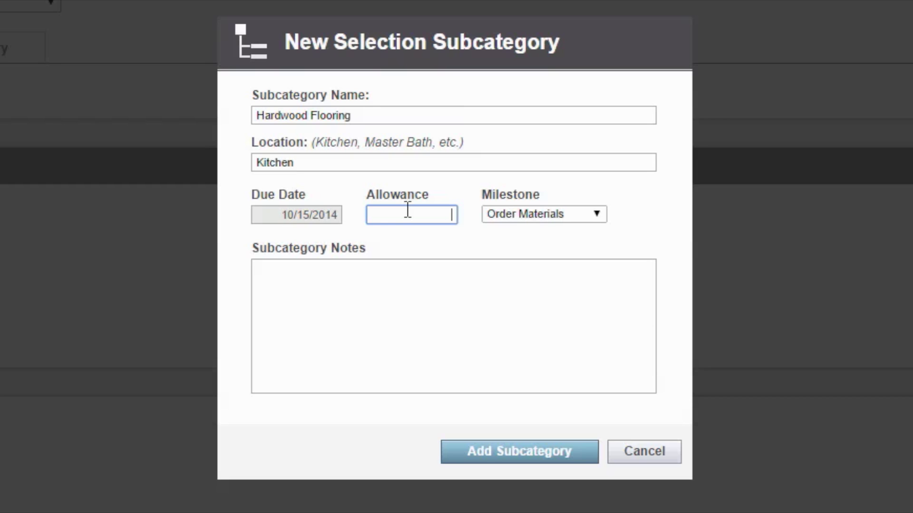
type("2000")
key("Tab")
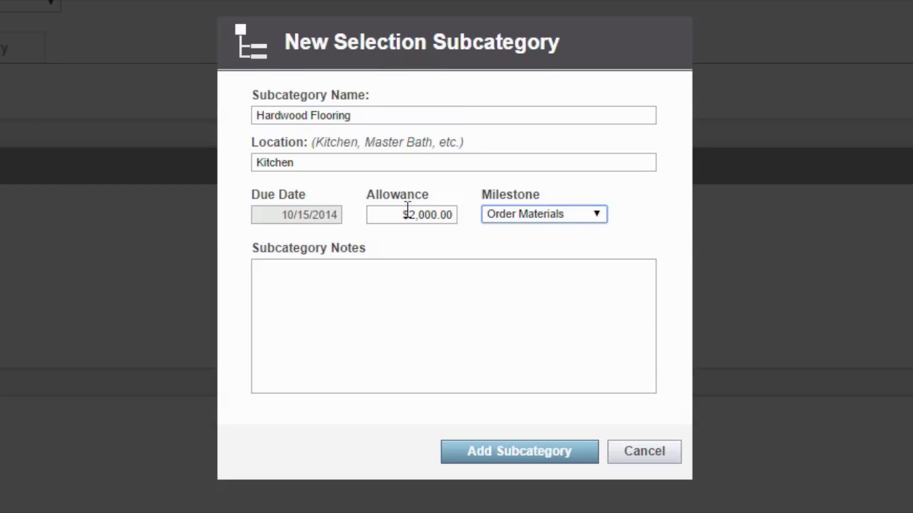
Add the note 'Consider the overall design and appliances.' and save the subcategory
key("Tab")
type("cONSIDE")
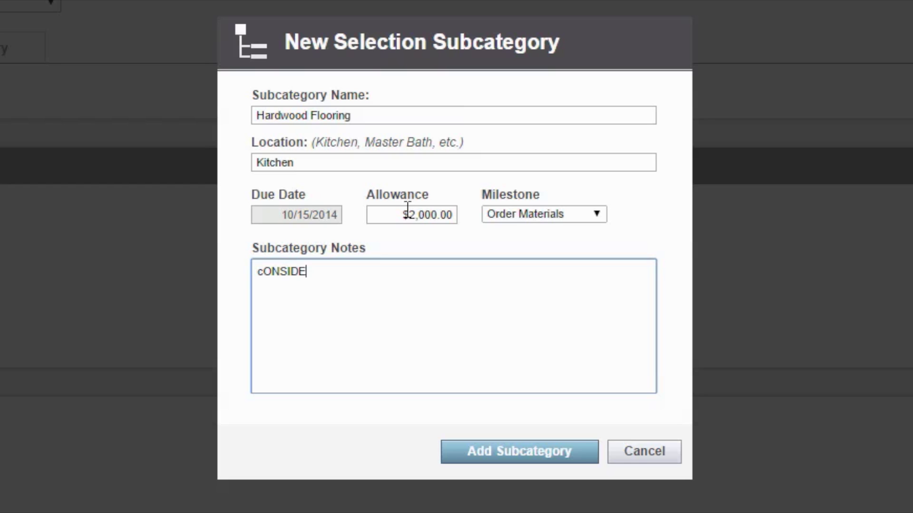
key("BackSpace")
key("BackSpace")
key("BackSpace")
key("BackSpace")
key("BackSpace")
key("BackSpace")
key("BackSpace")
type("Consider the ove")
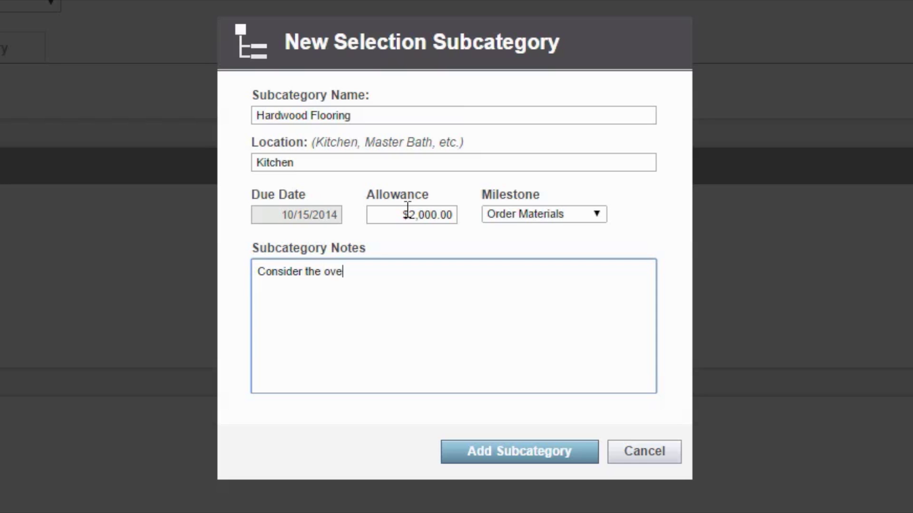
type("rall design ")
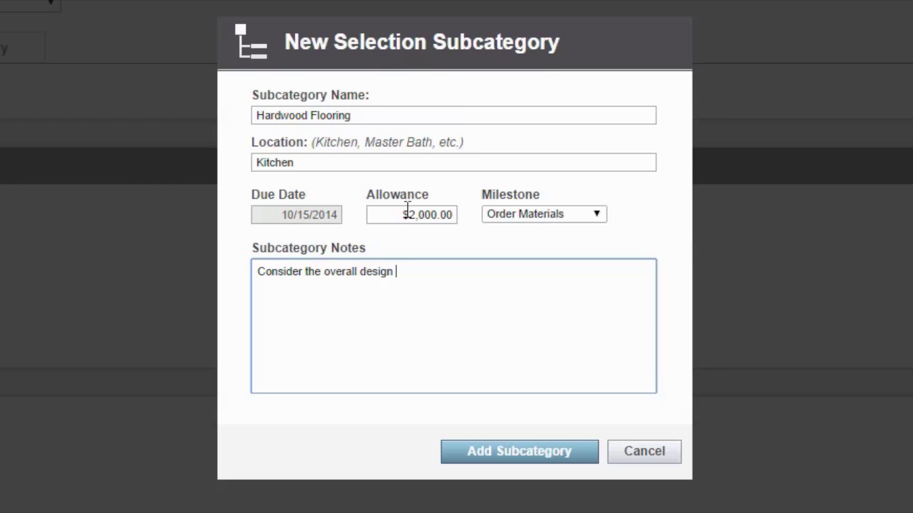
type("and appliances.")
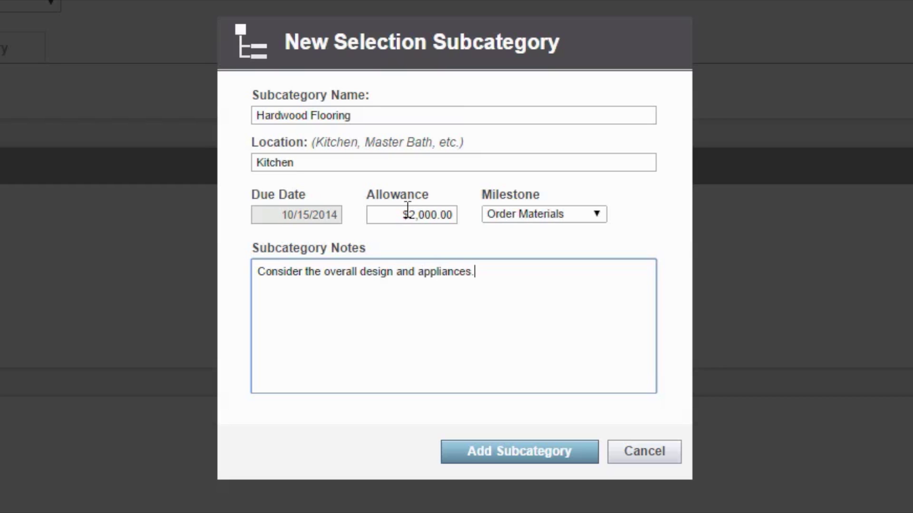
left_click(522, 456)
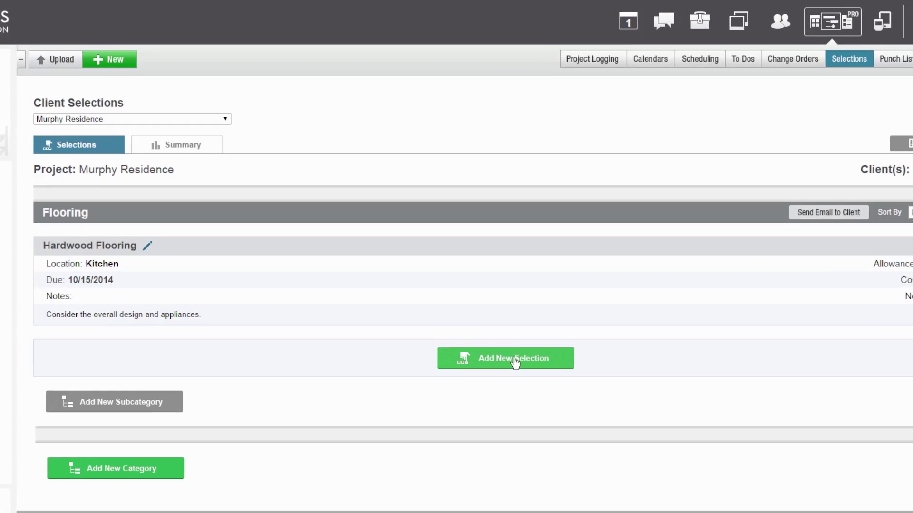
left_click(489, 339)
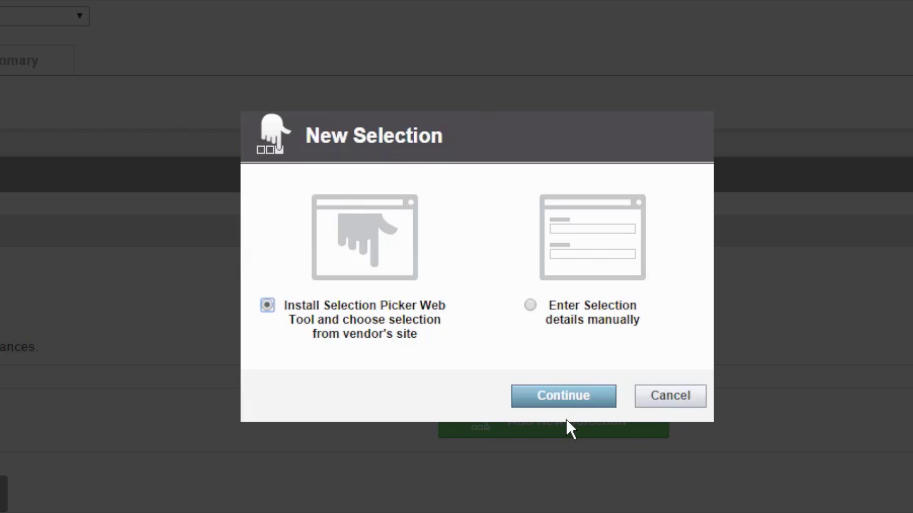
left_click(529, 306)
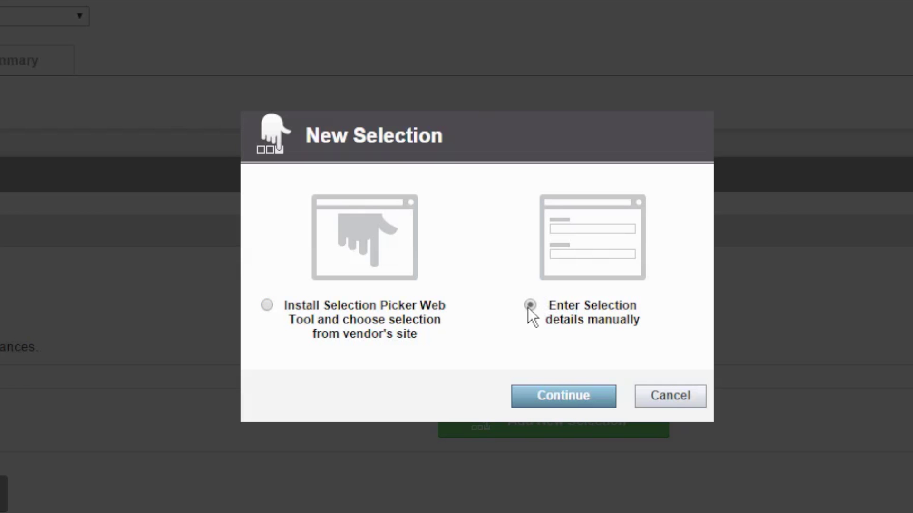
left_click(551, 404)
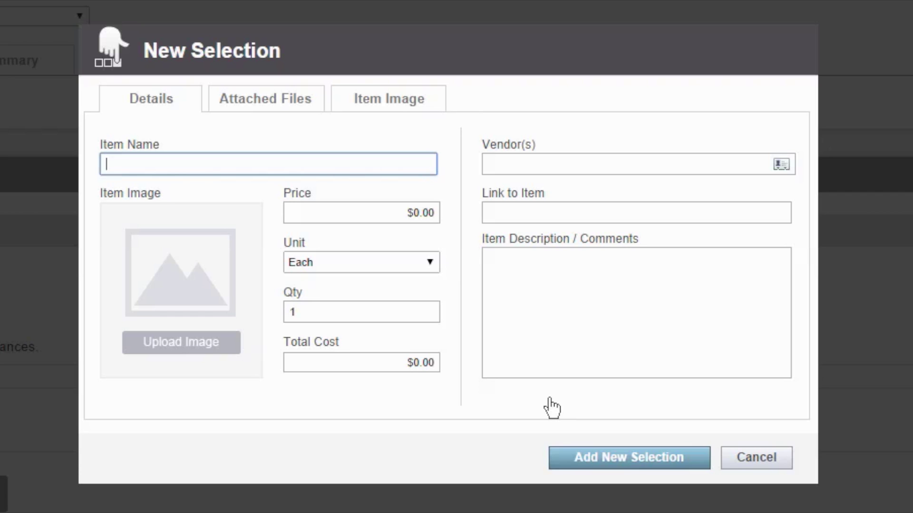
left_click(306, 119)
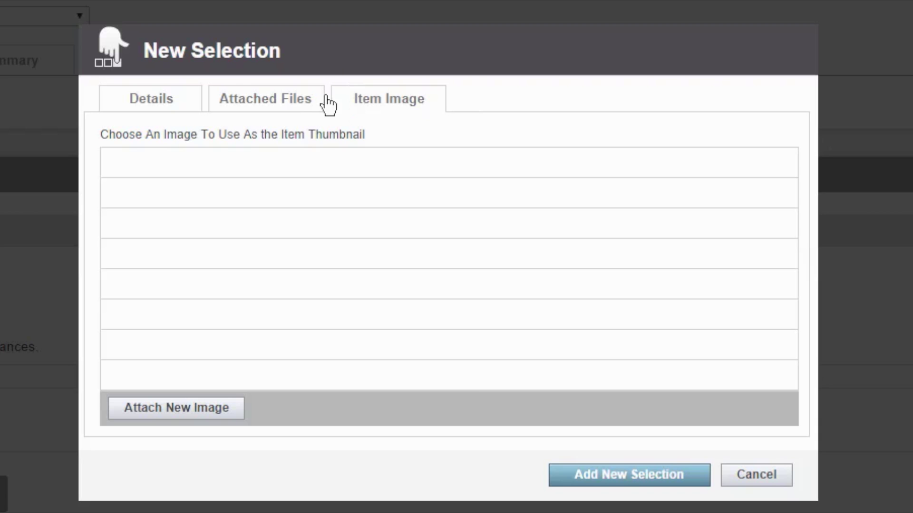
left_click(174, 107)
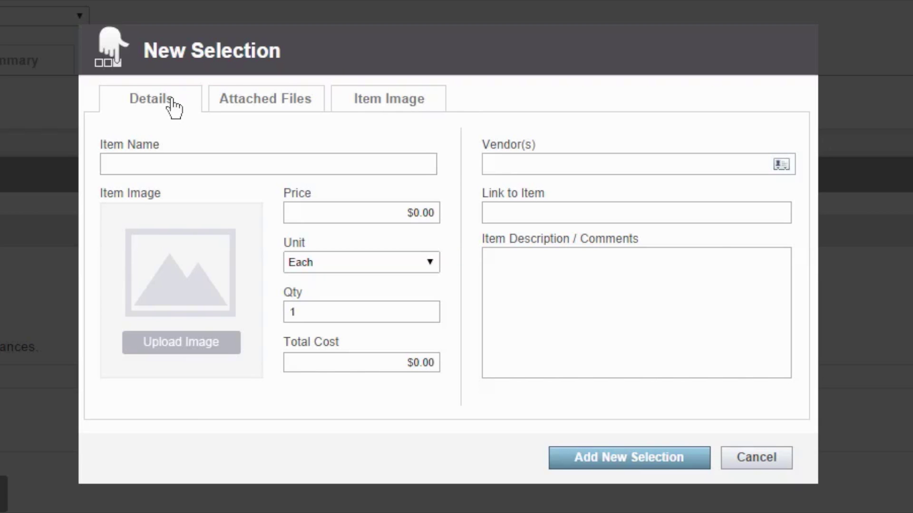
Install the Selection Picker as an Add Selection bookmark on the browser's bookmarks bar
left_click(762, 466)
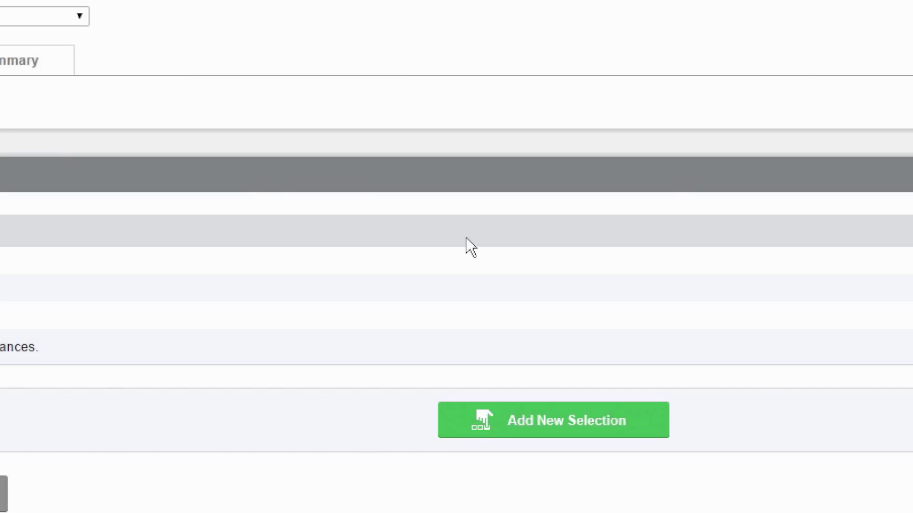
left_click(530, 434)
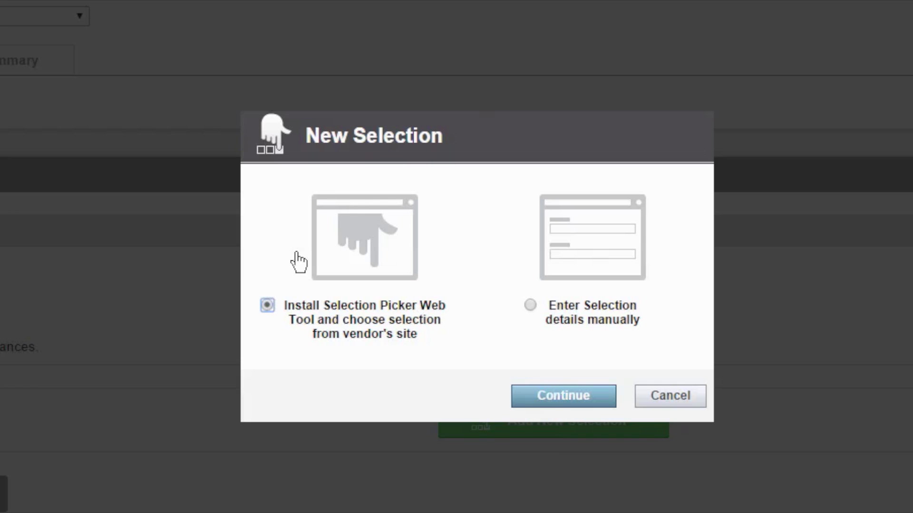
left_click(562, 406)
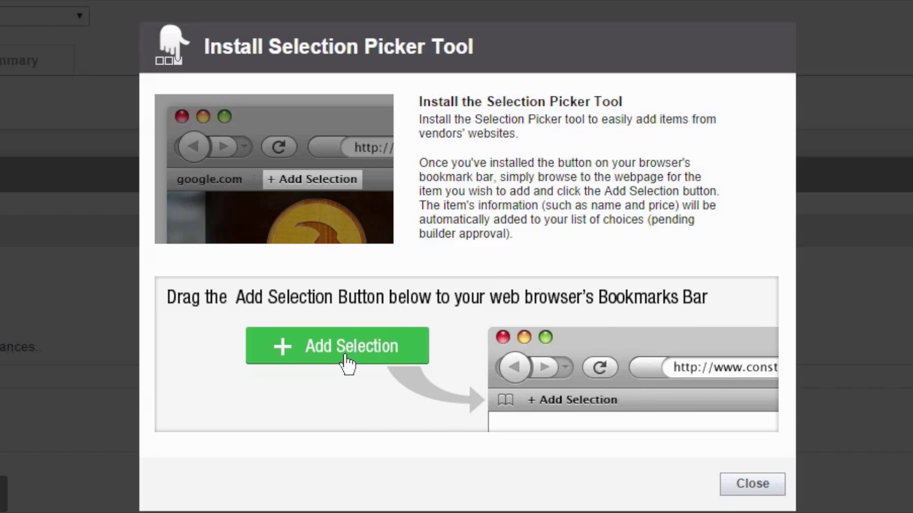
left_click_drag(346, 362, 148, 45)
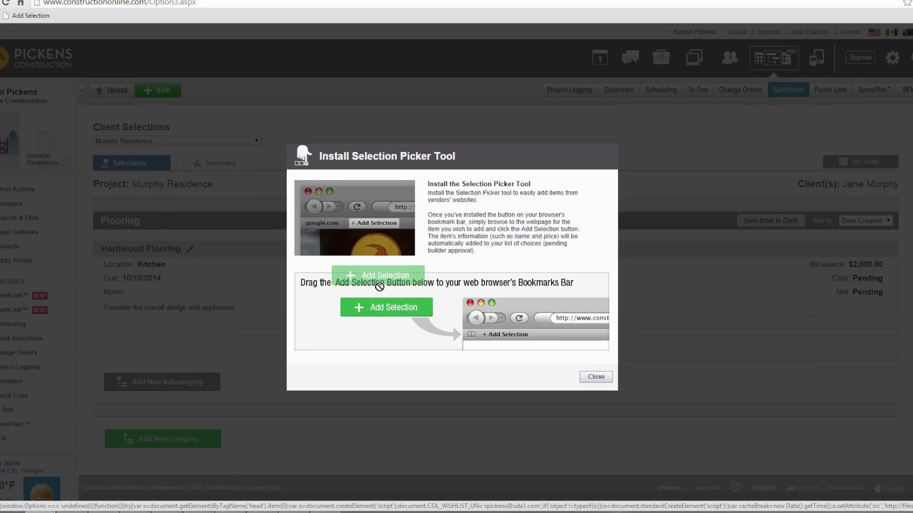
mouse_move(265, 136)
left_mouse_down()
mouse_move(274, 38)
mouse_move(357, 150)
mouse_move(405, 285)
left_mouse_up()
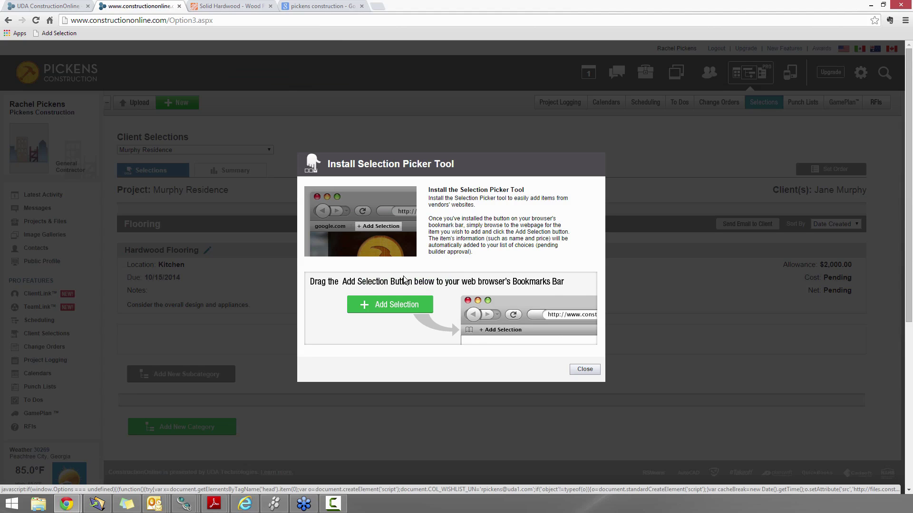
left_click(584, 370)
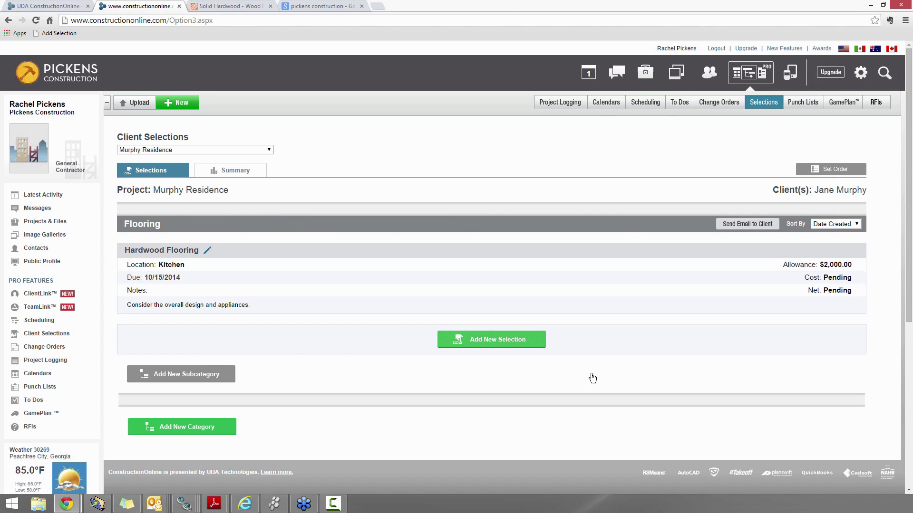
Open the Malaccan Cabernet solid hardwood product and launch the Add Selection bookmark on it
left_click(247, 7)
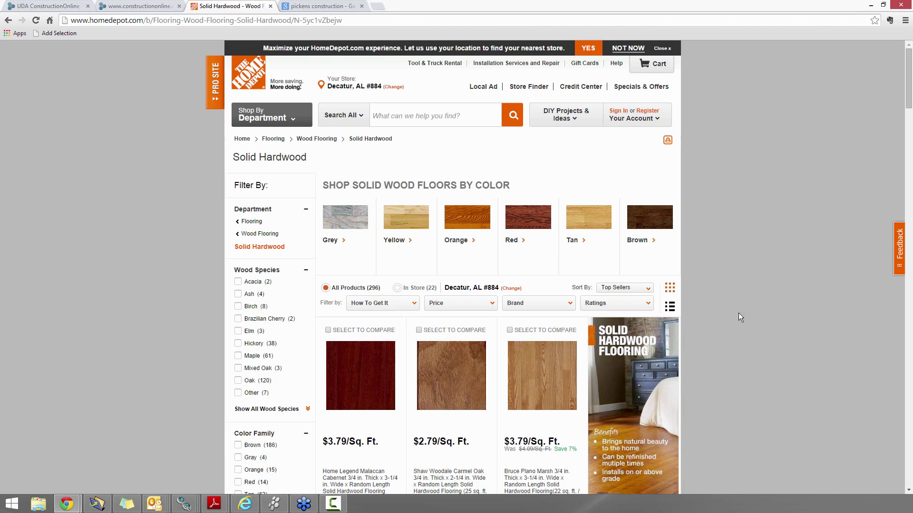
scroll(732, 315, "down", 1)
left_click(382, 362)
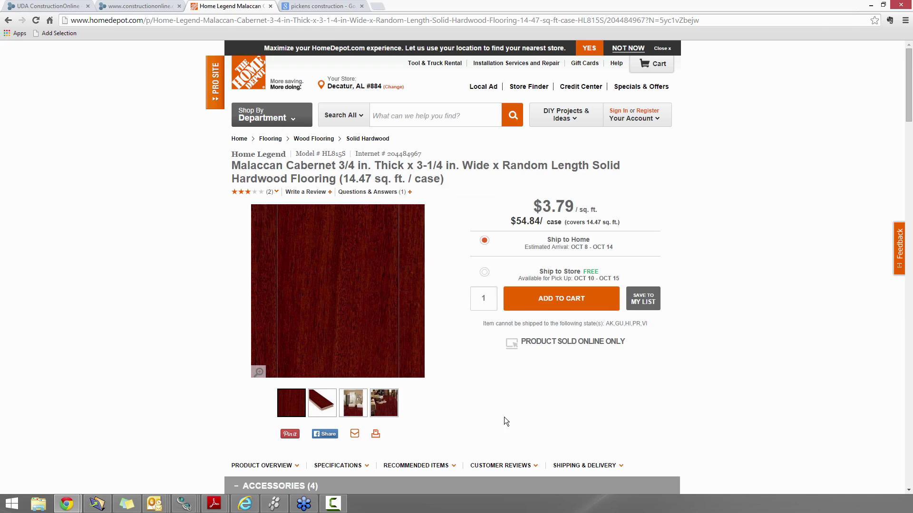
left_click(53, 33)
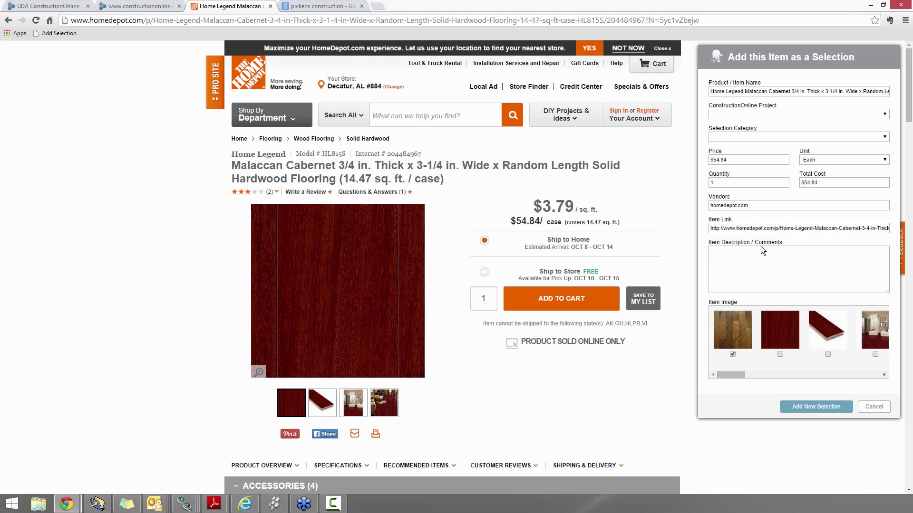
Paste the product description into Item Description and drop the first product image
scroll(601, 379, "down", 8)
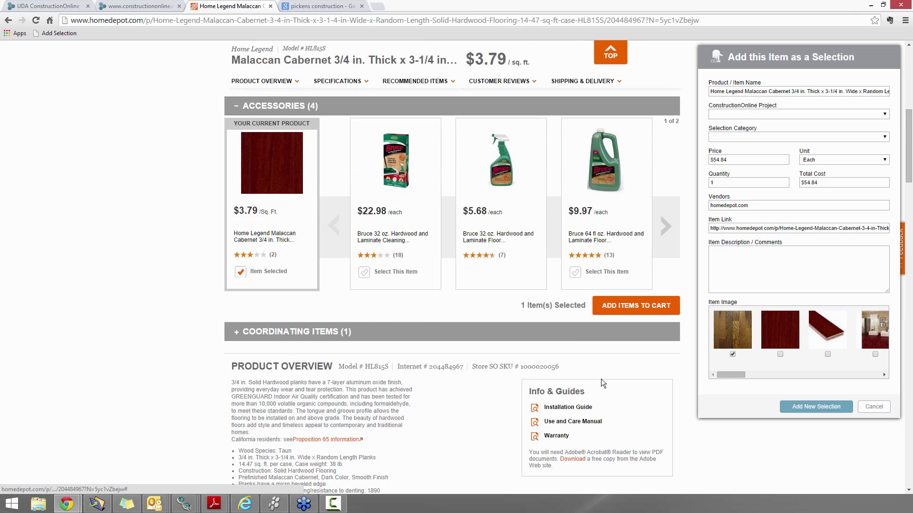
scroll(601, 378, "down", 1)
mouse_move(228, 317)
left_mouse_down()
mouse_move(251, 378)
mouse_move(266, 390)
mouse_move(231, 334)
left_mouse_up()
key("ctrl+c")
left_click(266, 390)
left_click(766, 289)
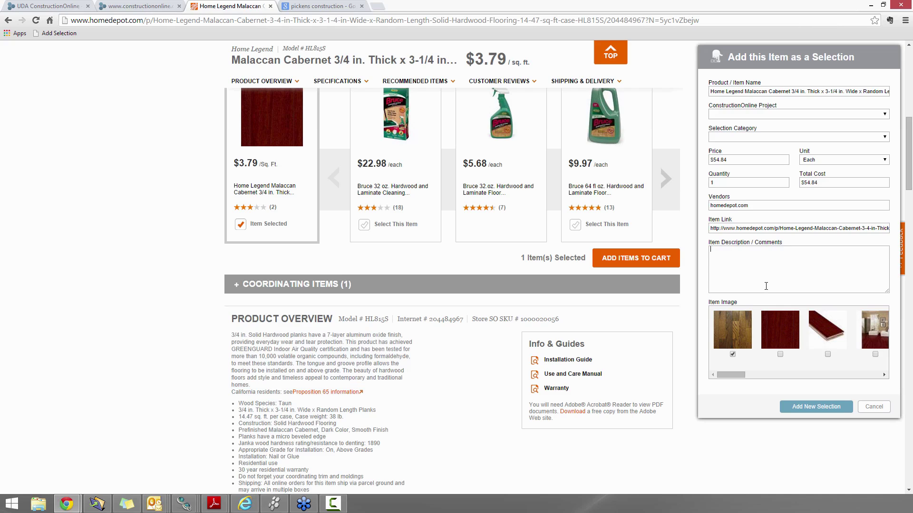
key("ctrl+v")
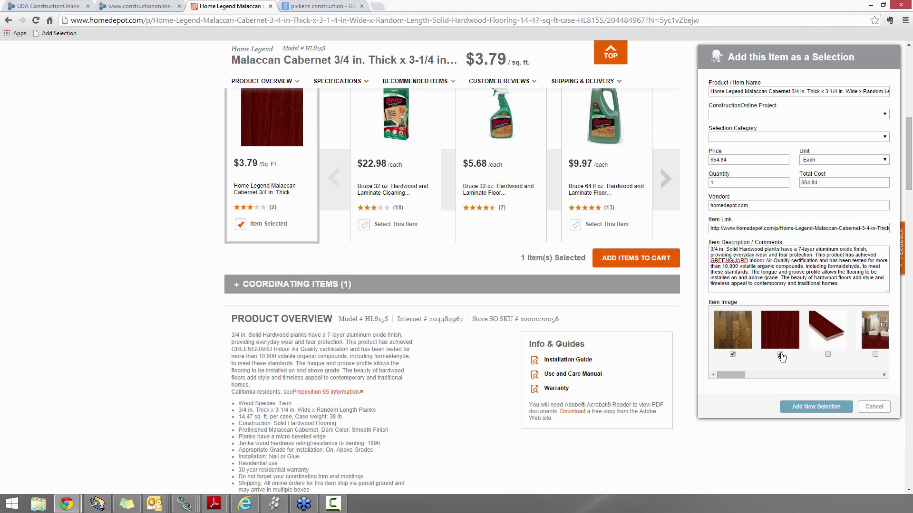
left_click(731, 354)
Assign the item to Murphy Residence under Flooring > Hardwood Flooring and submit it
left_click(846, 114)
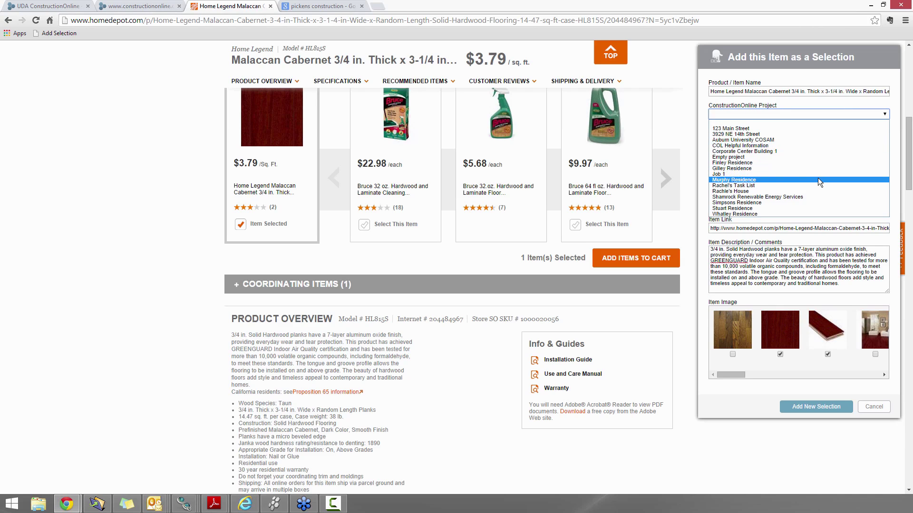
left_click(734, 180)
left_click(745, 136)
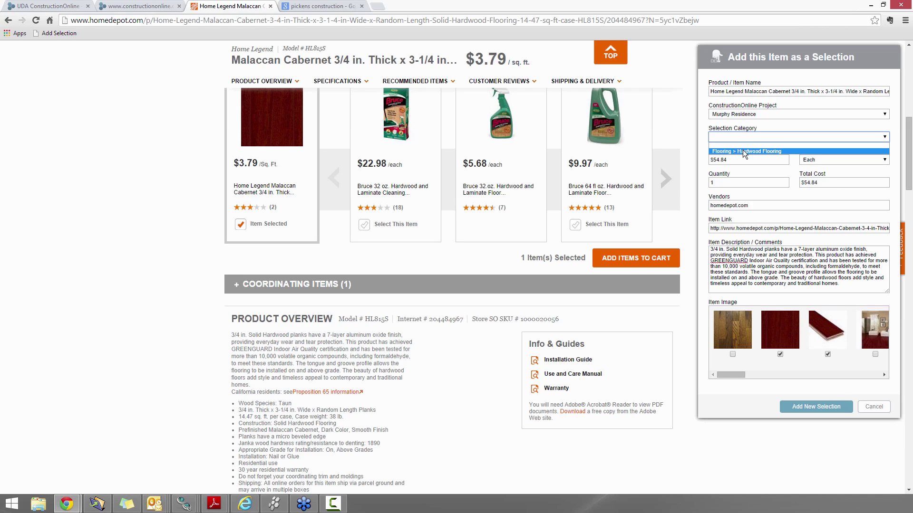
left_click(745, 152)
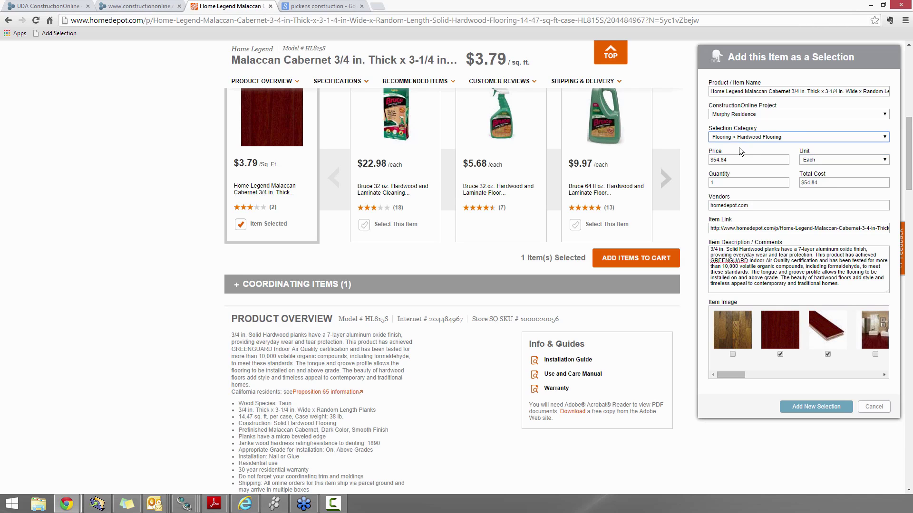
left_click(807, 407)
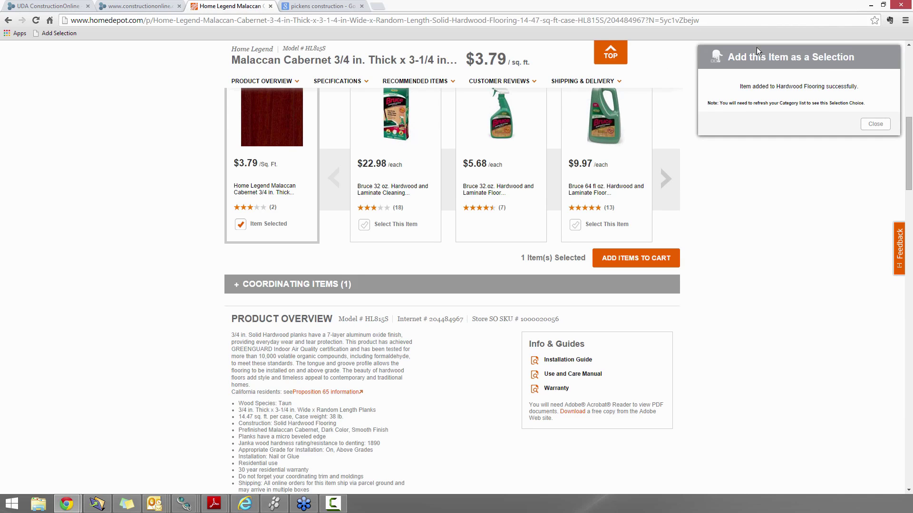
left_click(129, 7)
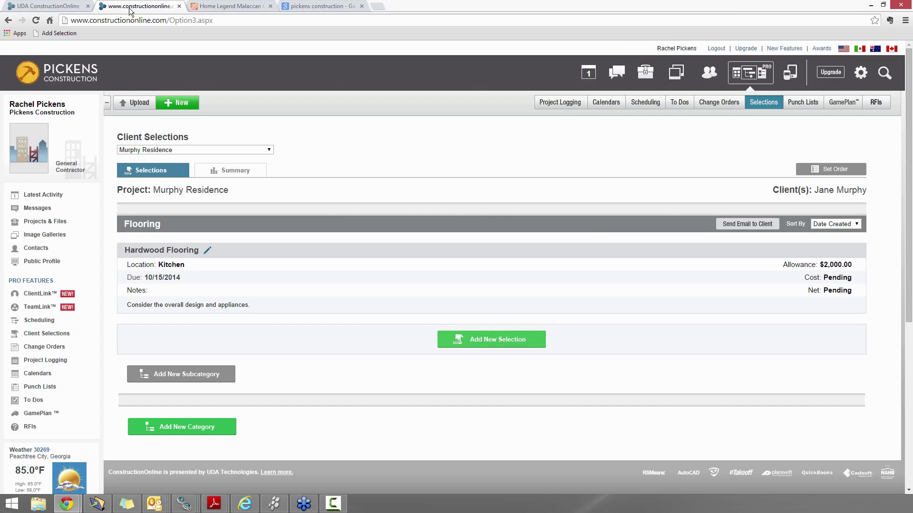
Refresh Client Selections so Malaccan Cabernet appears as Choice 1 of 1 at $54.84
key("F5")
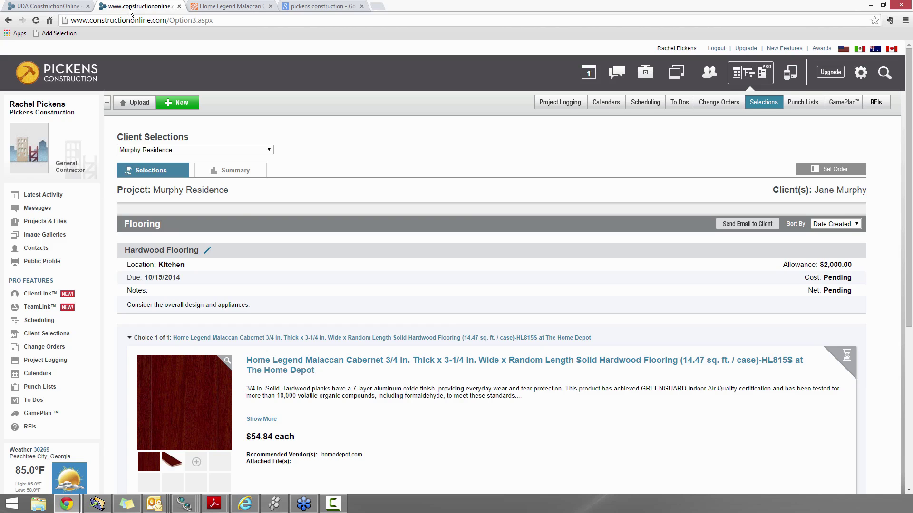
scroll(364, 353, "down", 2)
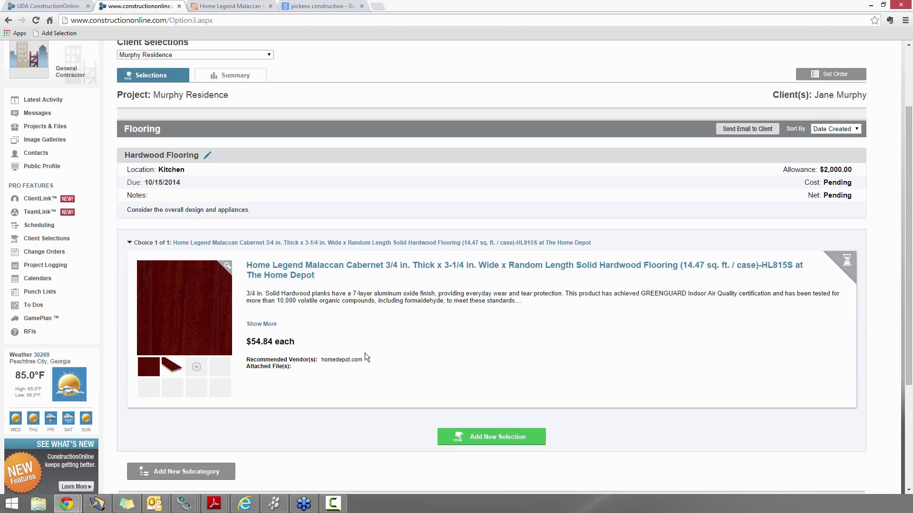
left_click(492, 438)
left_click(485, 326)
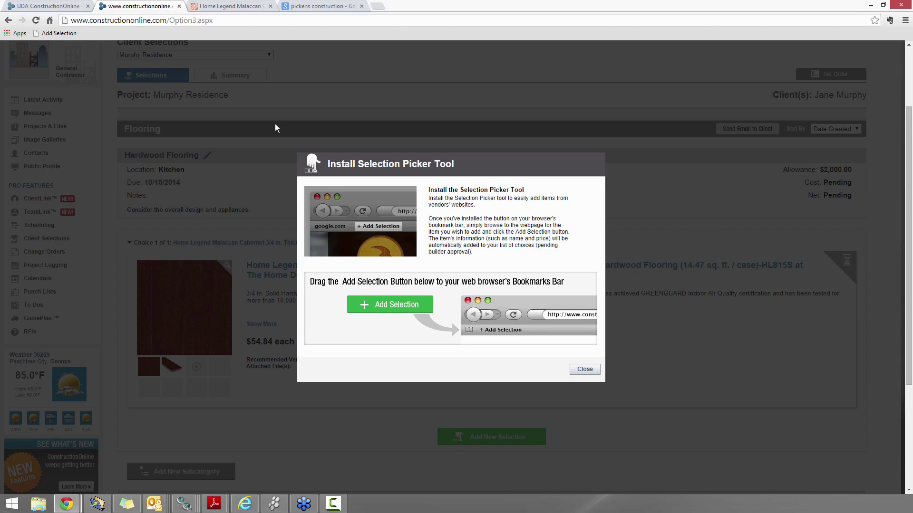
left_click(586, 370)
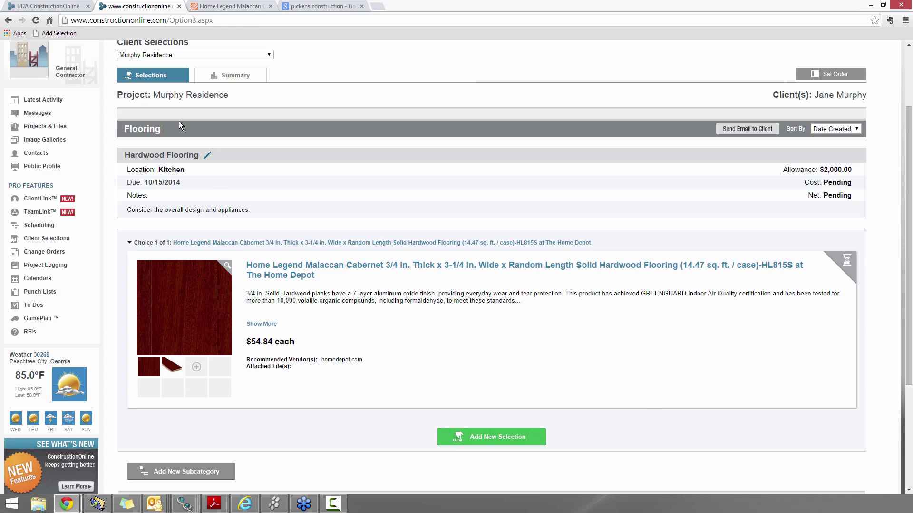
Open the Bruce Plano Marsh solid hardwood product and launch the Add Selection bookmark
left_click(209, 10)
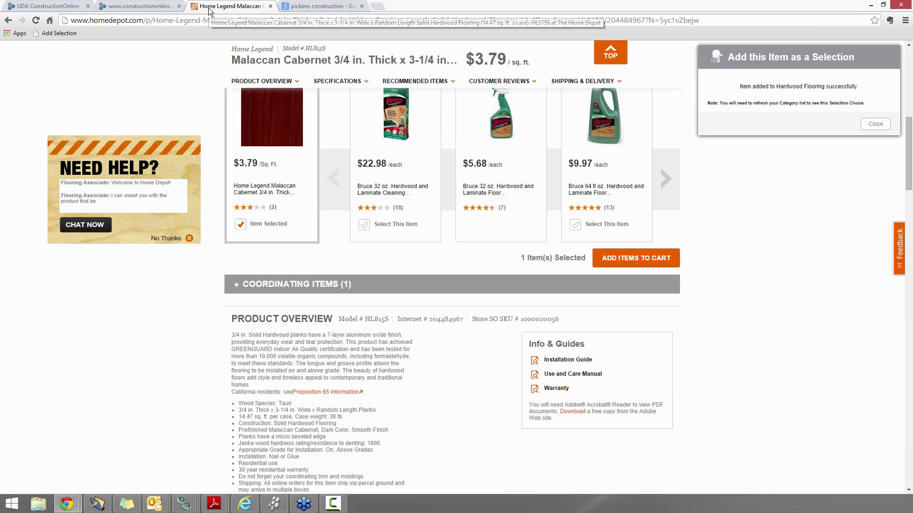
scroll(175, 340, "up", 3)
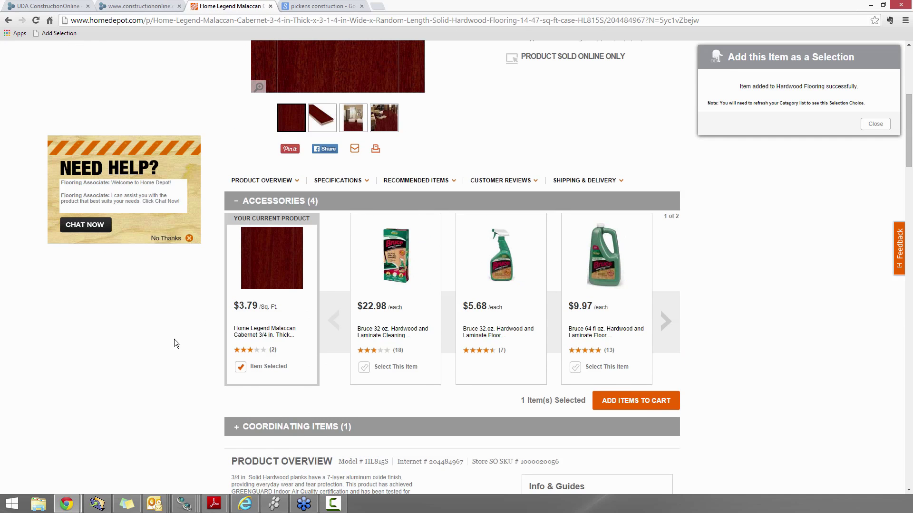
left_click(875, 124)
scroll(675, 178, "up", 6)
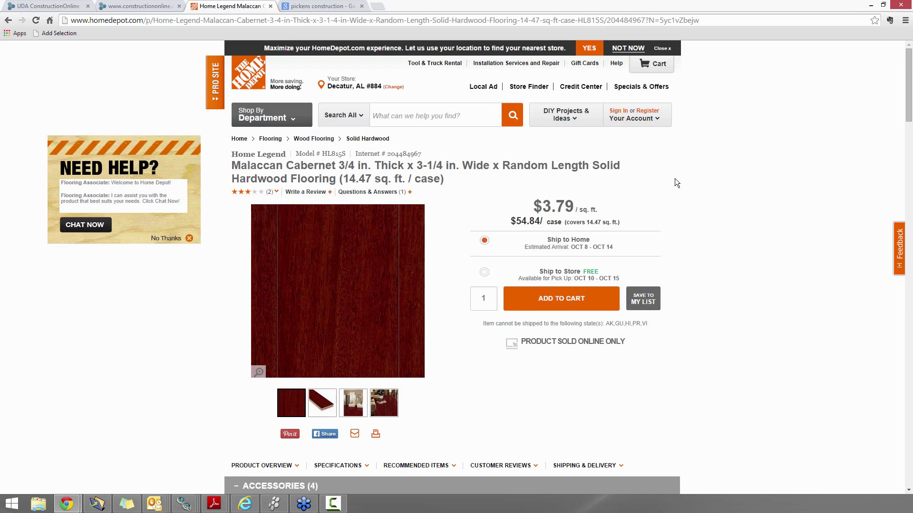
left_click(10, 20)
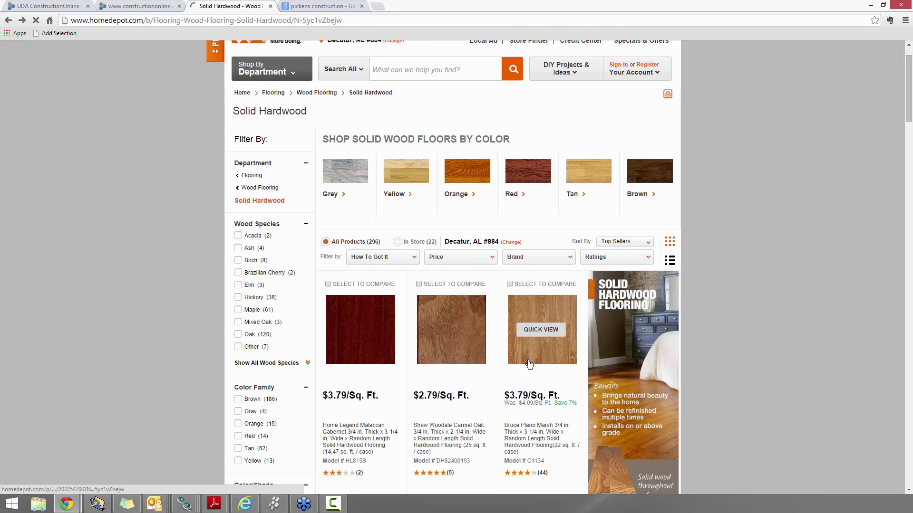
left_click(532, 352)
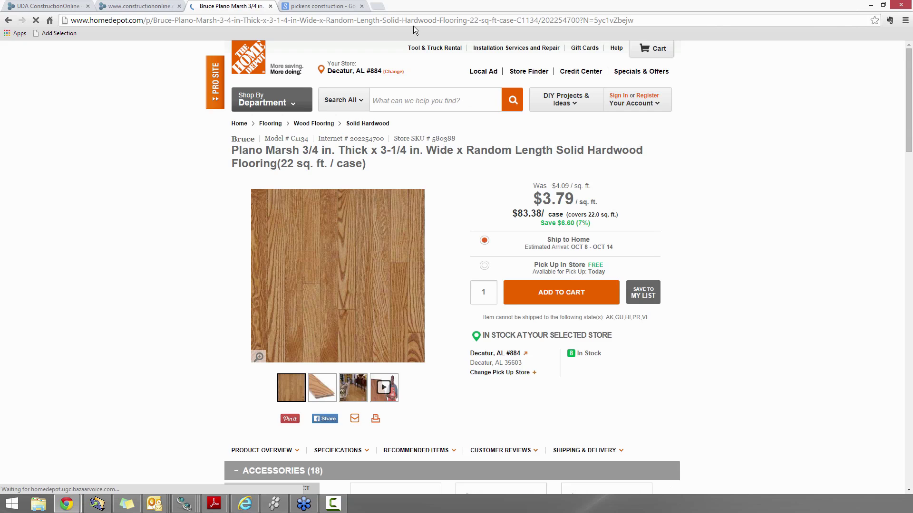
left_click(59, 33)
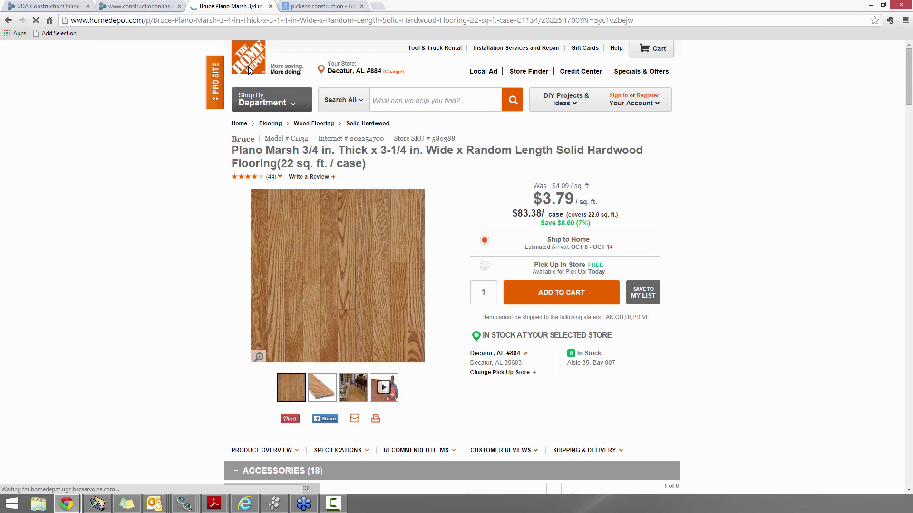
Add Bruce Plano Marsh to Murphy Residence under Flooring > Hardwood Flooring
left_click(776, 114)
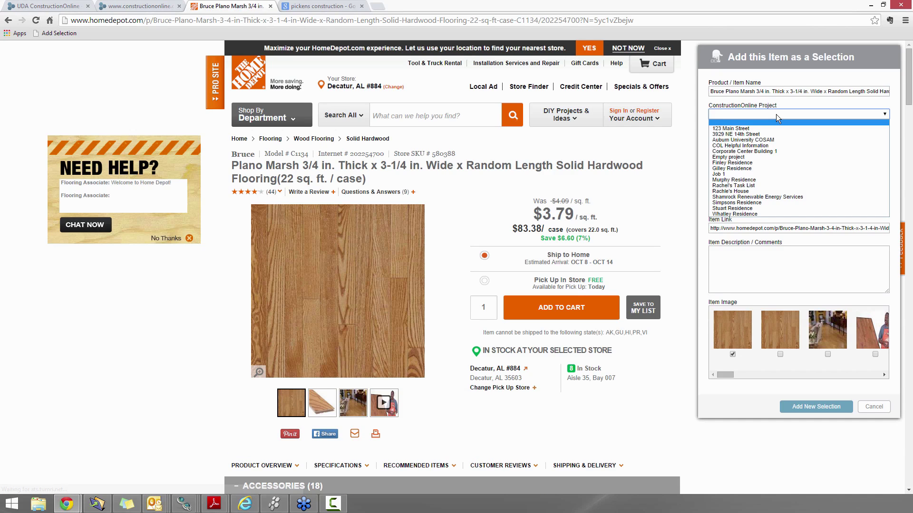
left_click(742, 180)
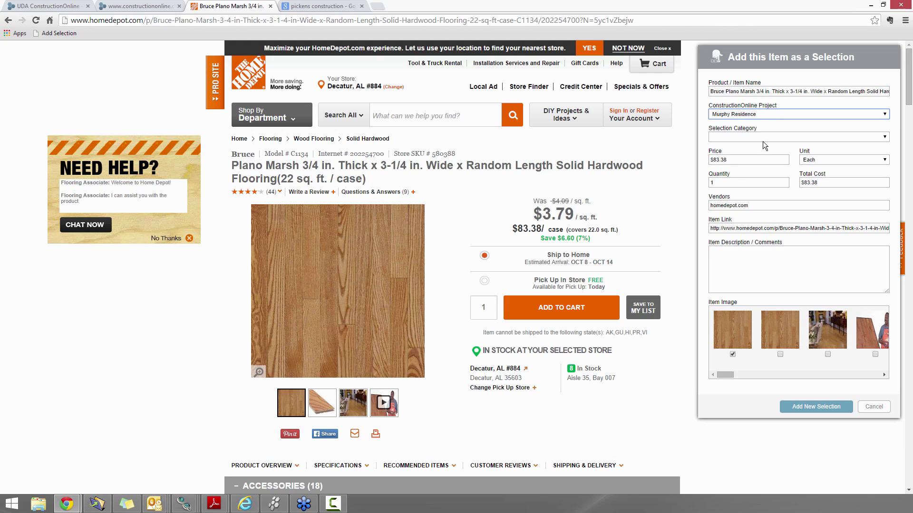
left_click(762, 139)
left_click(758, 151)
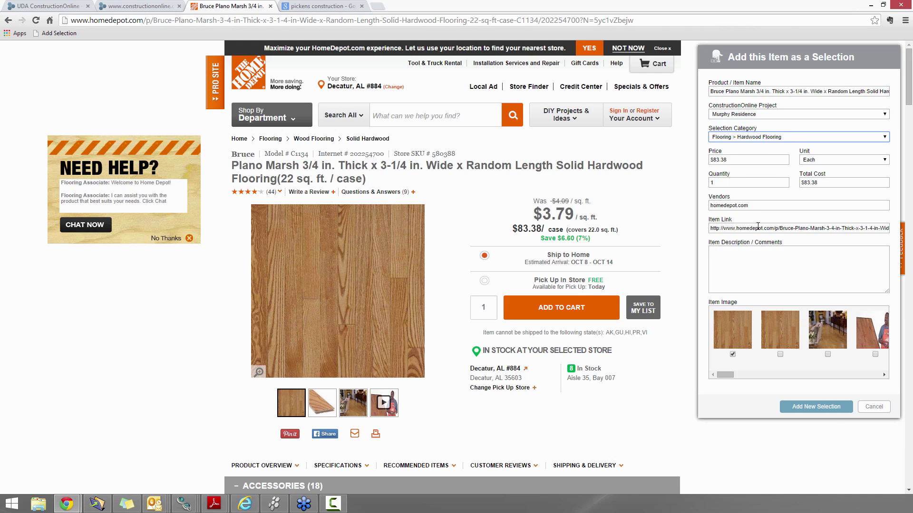
left_click(830, 415)
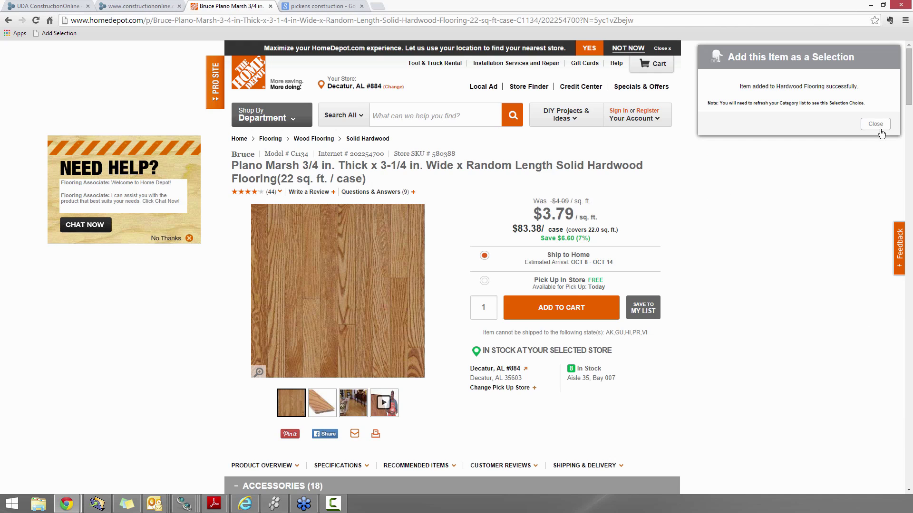
left_click(879, 125)
left_click(147, 6)
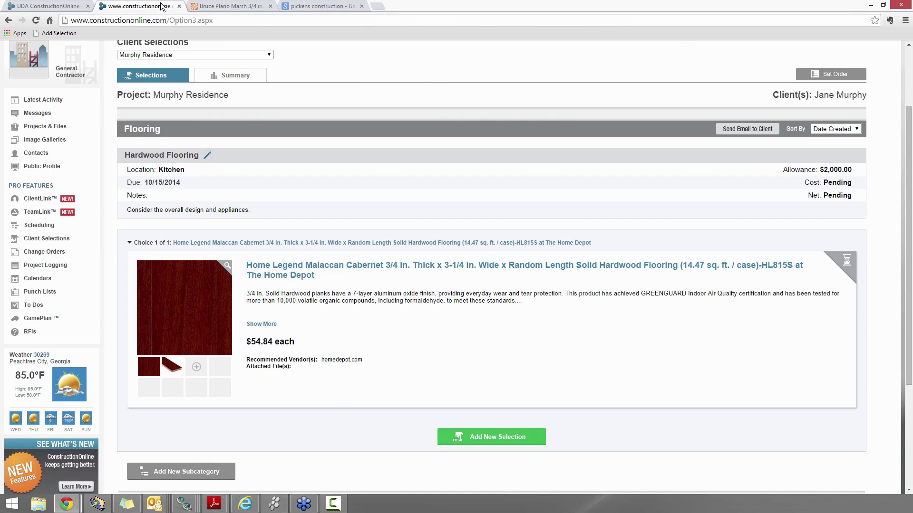
Refresh the selections and review both choices, with Bruce Plano Marsh at $83.38 as Choice 2 of 2
left_click(544, 443)
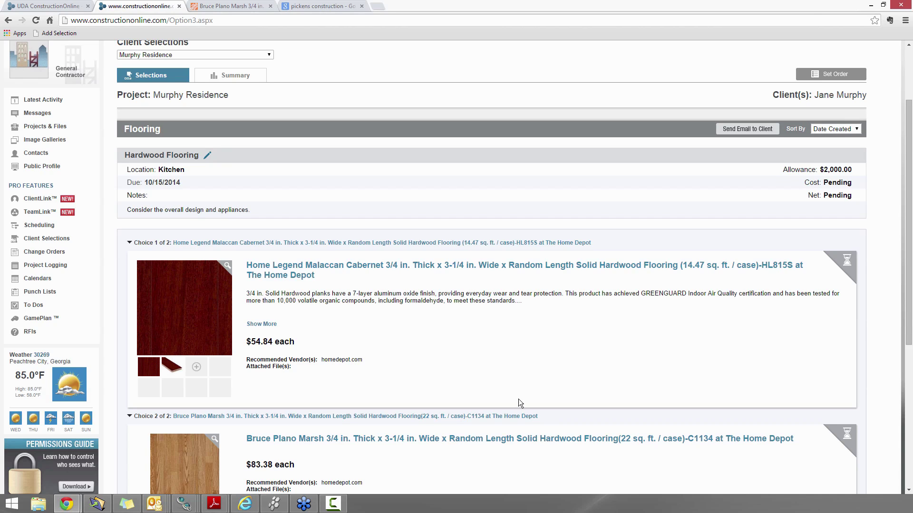
scroll(489, 375, "down", 2)
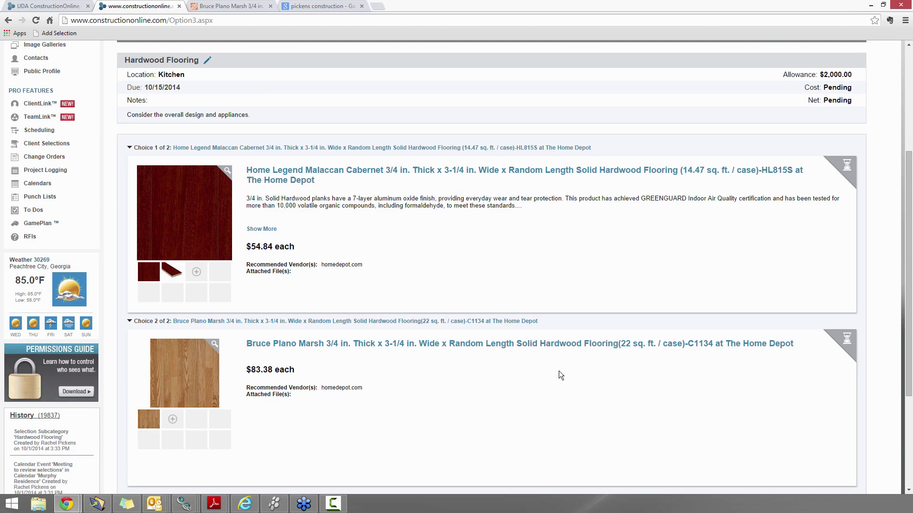
scroll(609, 409, "up", 3)
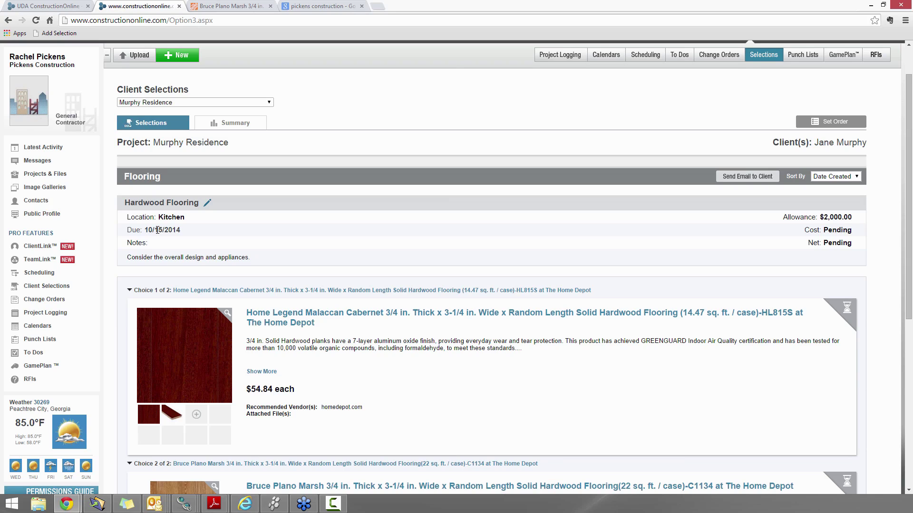
scroll(329, 311, "down", 3)
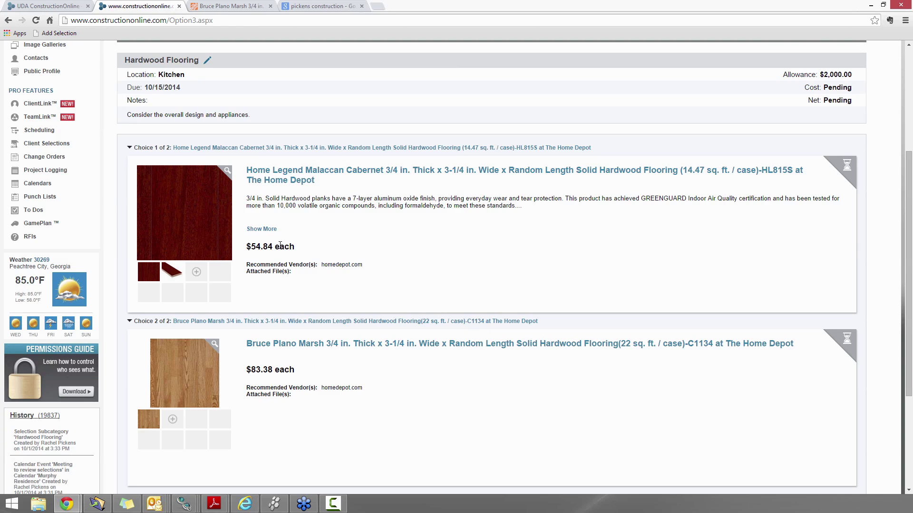
Change the Malaccan Cabernet choice quantity to 18
left_click(293, 174)
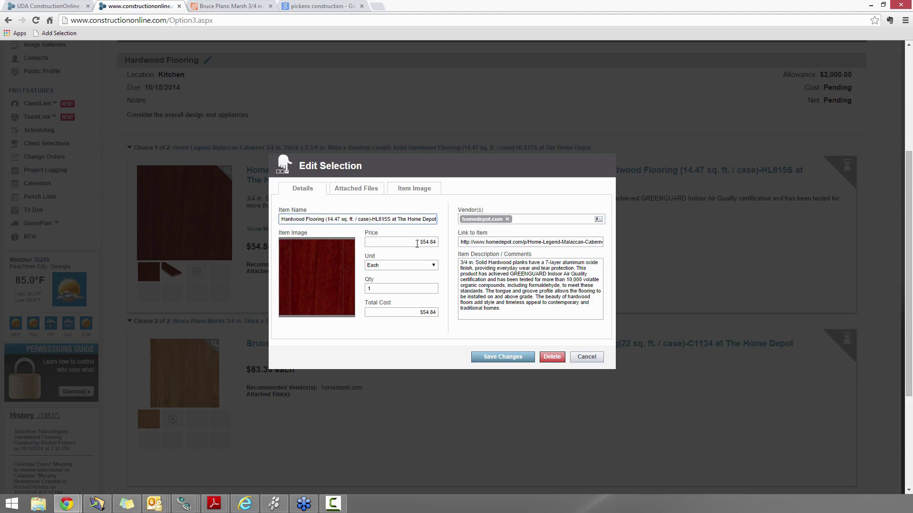
left_click(404, 288)
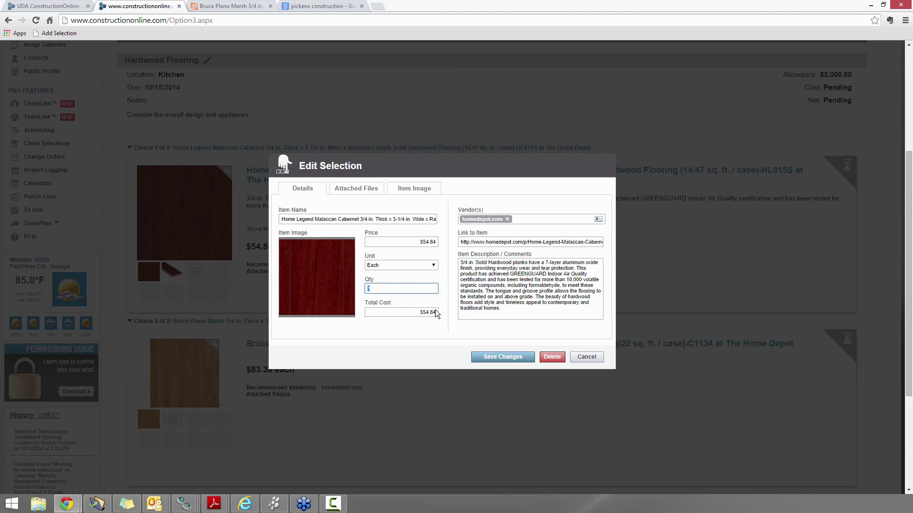
left_click(423, 241)
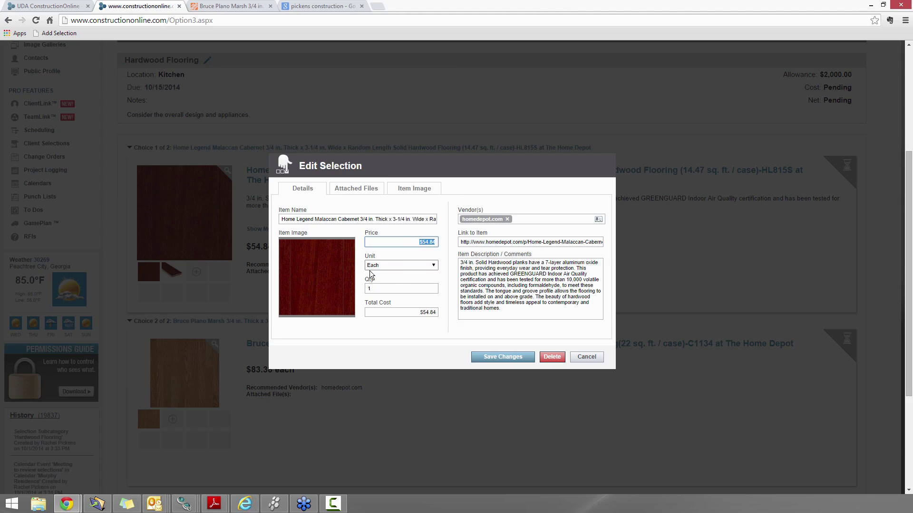
left_click(378, 289)
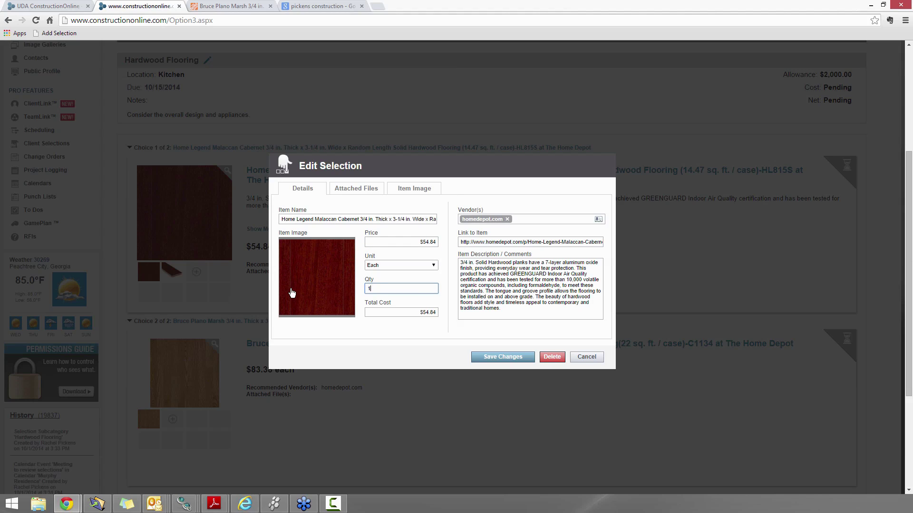
type("0")
key("BackSpace")
key("BackSpace")
type("8")
left_click(389, 327)
left_click_drag(390, 289, 358, 288)
type("18")
left_click(390, 315)
Review the attached files and preview both item images, then save the selection
left_click(366, 194)
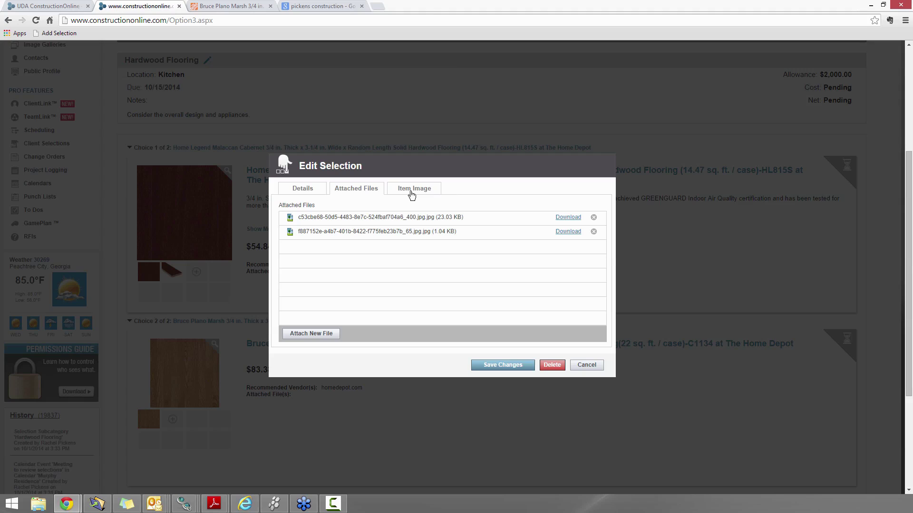
left_click(411, 194)
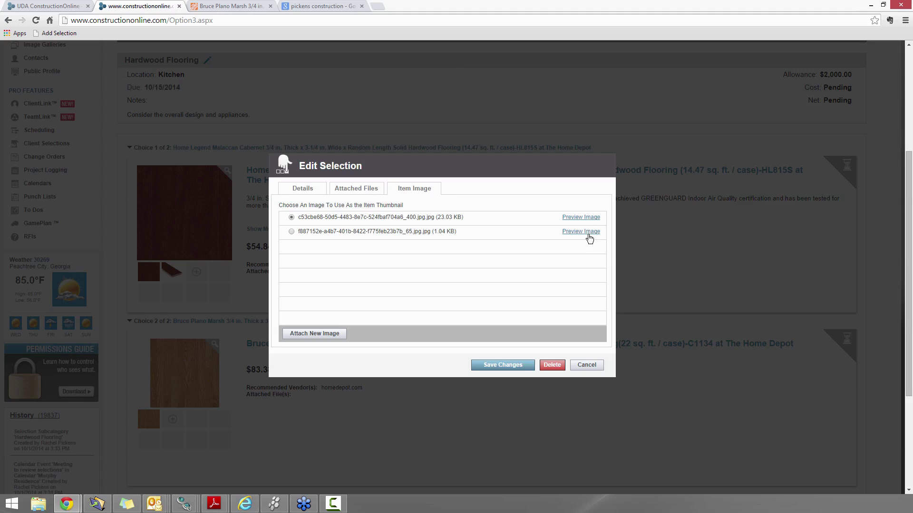
left_click(586, 233)
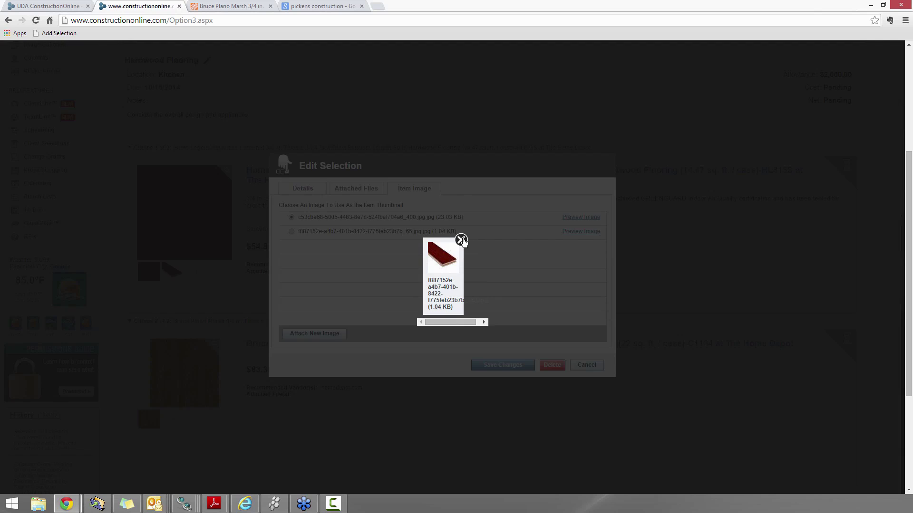
left_click(460, 239)
left_click(582, 220)
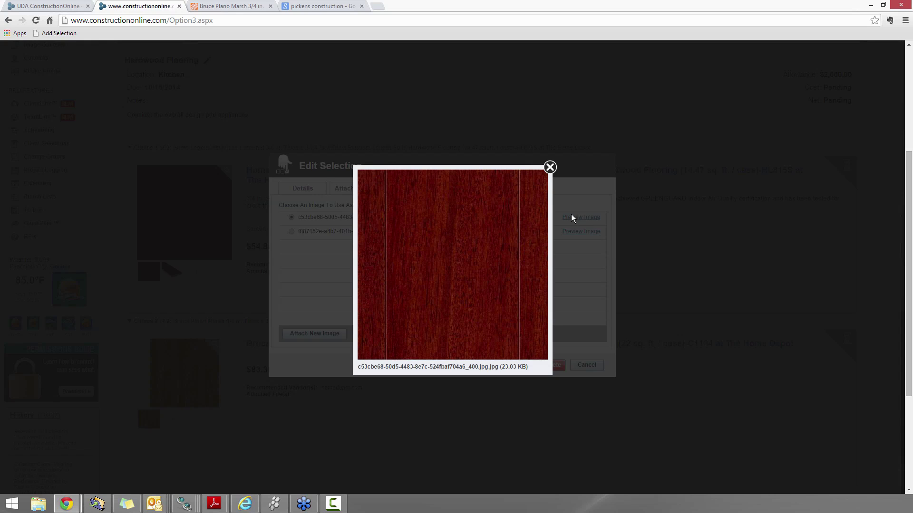
left_click(549, 166)
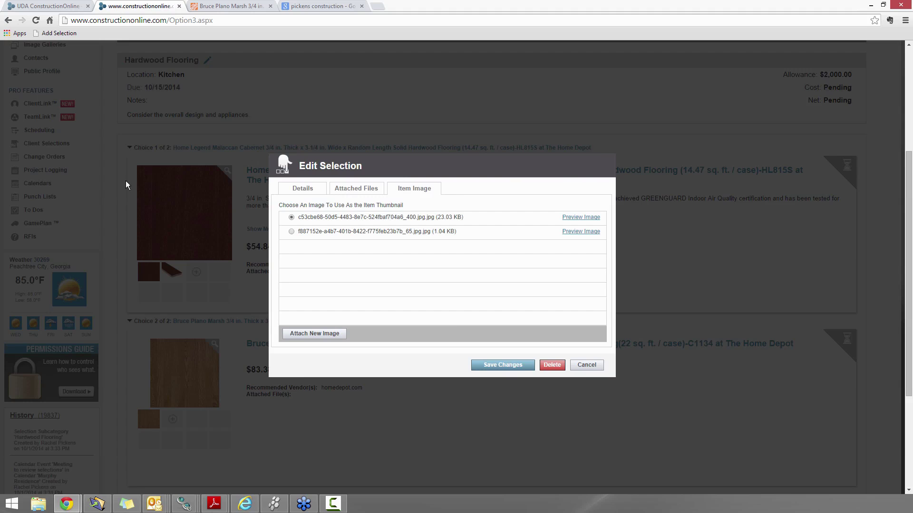
left_click(500, 367)
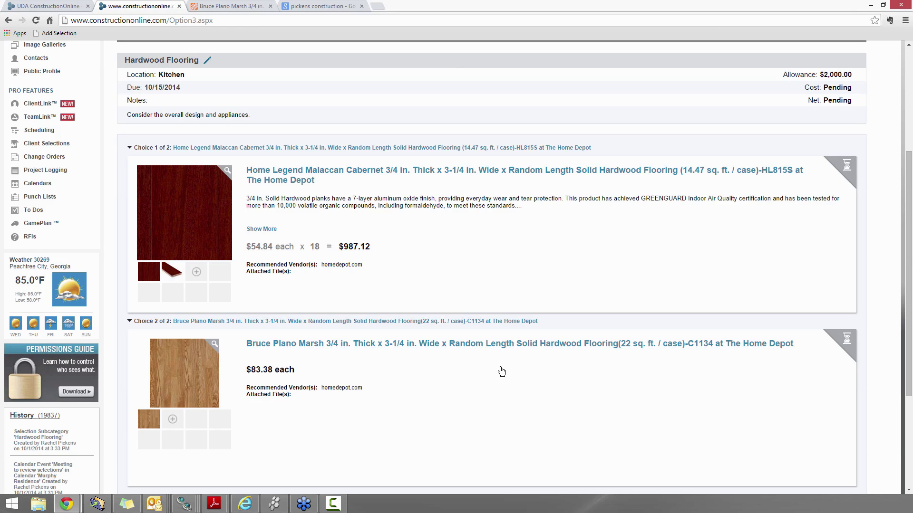
Return to the Bruce Plano Marsh Home Depot page and close the search suggestions
scroll(195, 192, "up", 3)
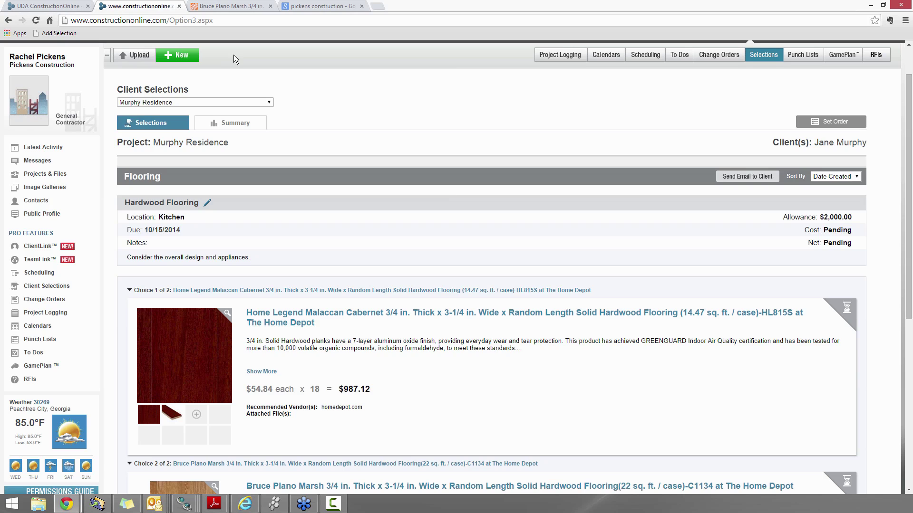
left_click(239, 9)
left_click(256, 167)
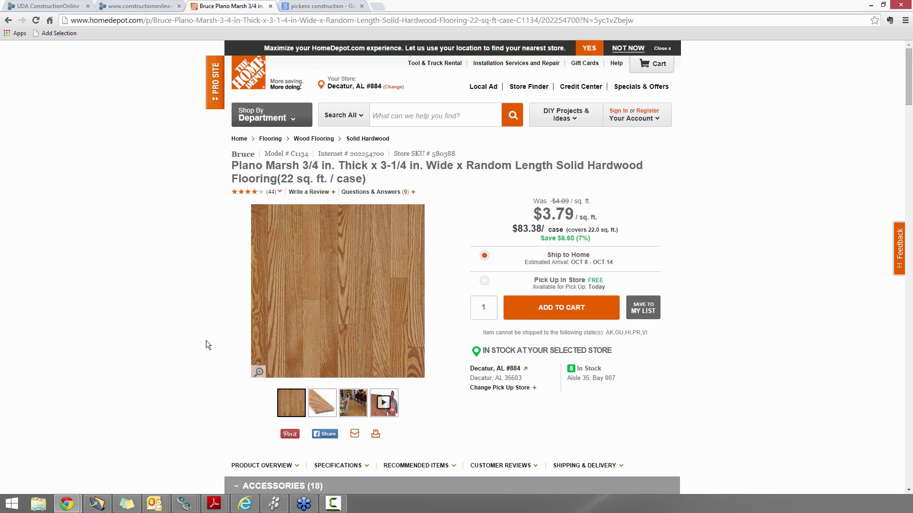
left_click(73, 38)
left_click(757, 138)
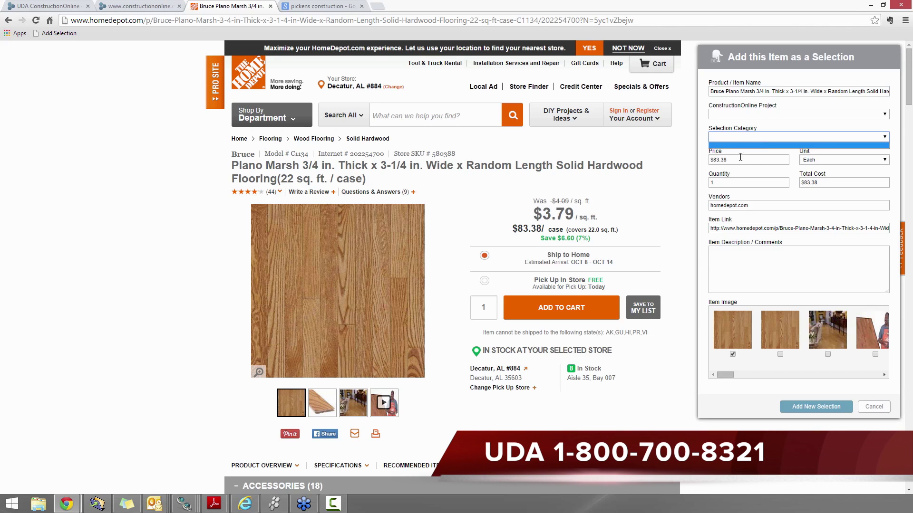
left_click(726, 113)
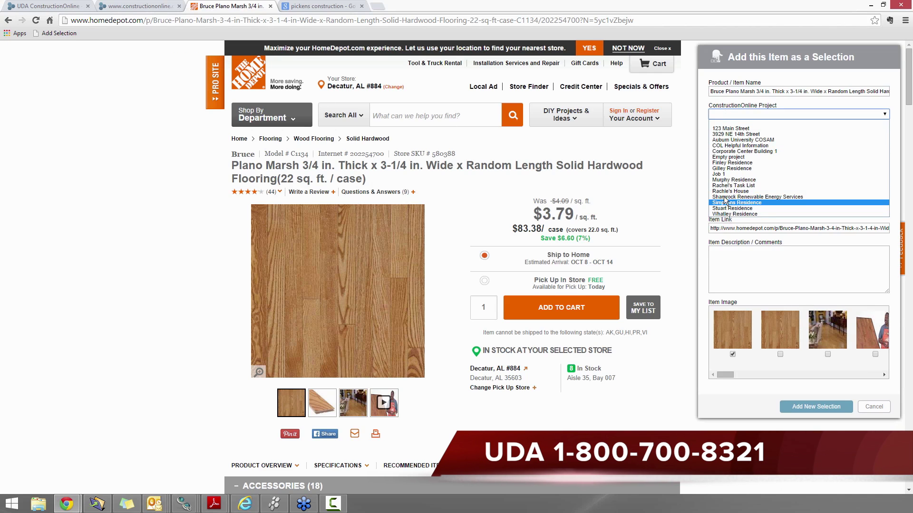
left_click(727, 181)
left_click(740, 137)
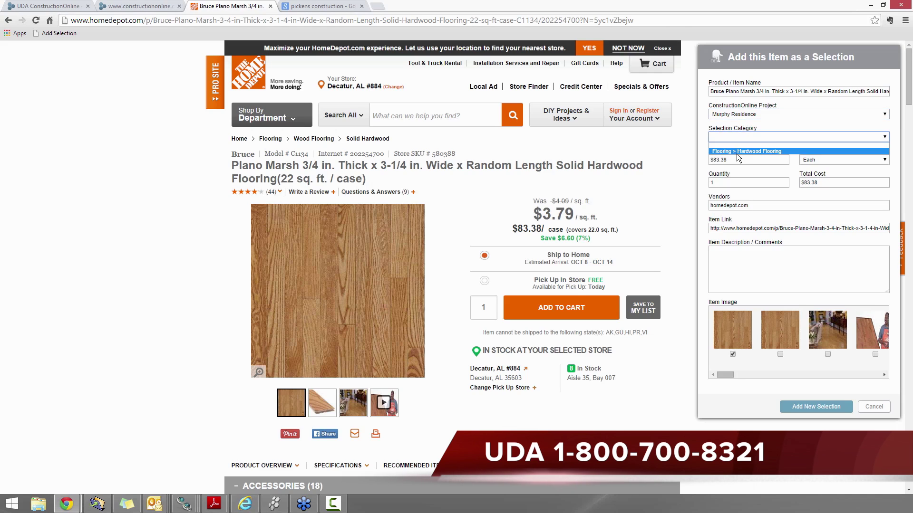
left_click(737, 151)
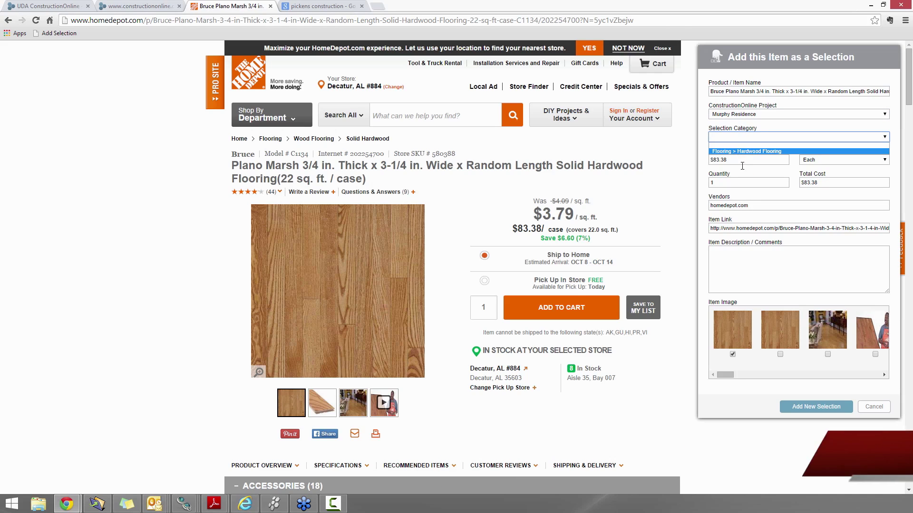
left_click(869, 408)
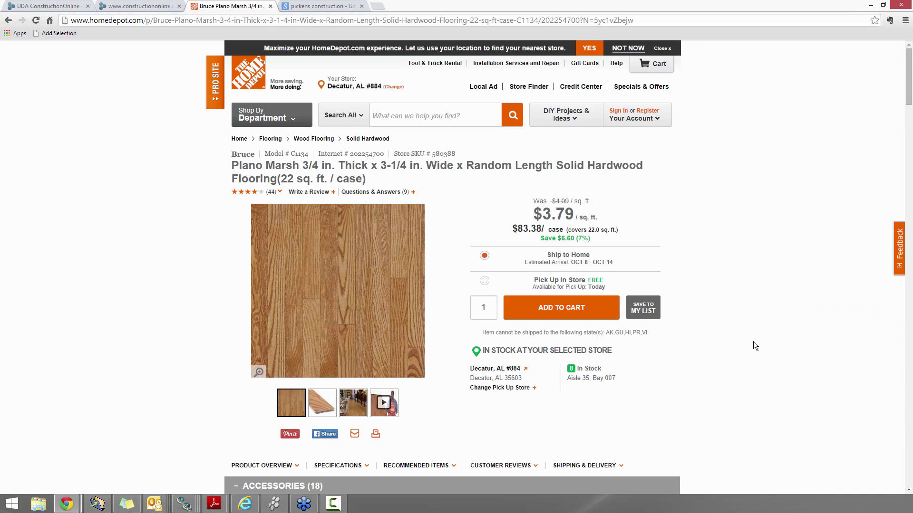
Return to the ConstructionOnline tab and go to the All Projects list under Projects & Files
left_click(152, 11)
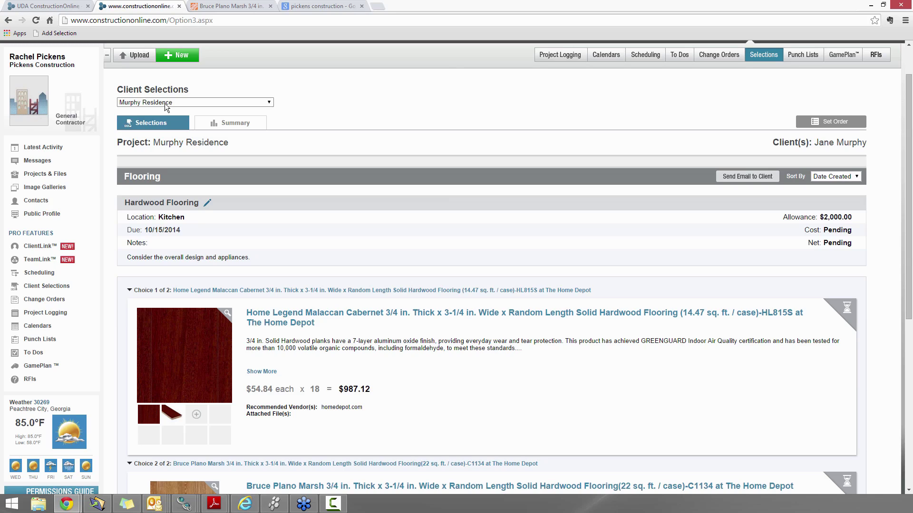
left_click(44, 174)
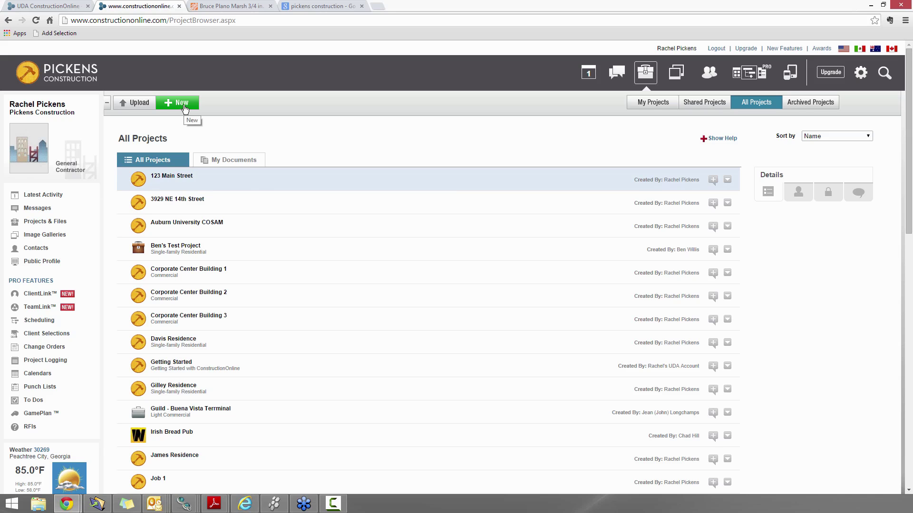
Choose Duplicate from Murphy Residence's dropdown in All Projects to open the Duplicate Project dialog
scroll(434, 320, "down", 5)
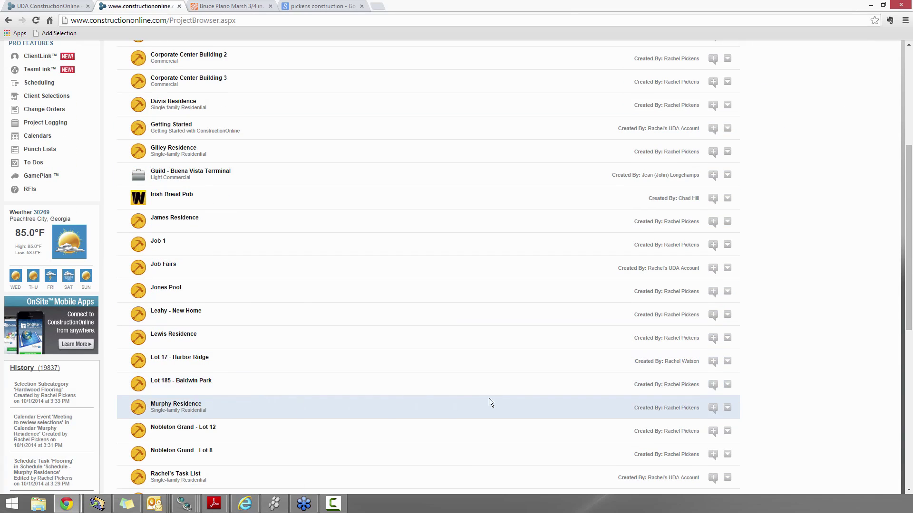
left_click(728, 408)
scroll(729, 410, "down", 2)
scroll(730, 409, "down", 1)
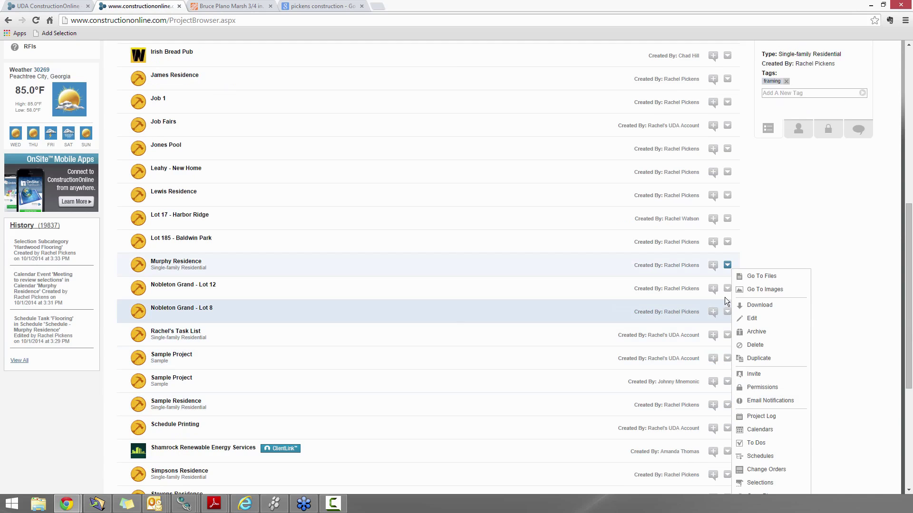
left_click(759, 359)
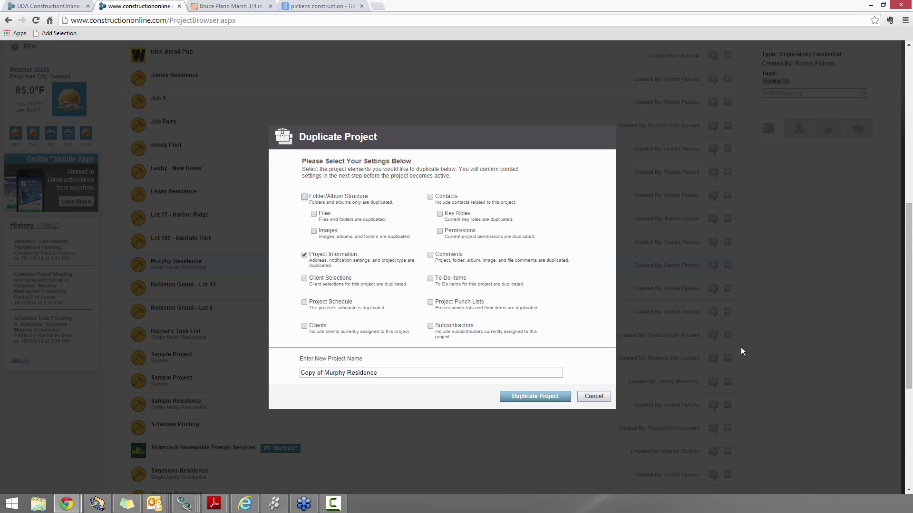
Tick Client Selections and select the 'Copy of Murphy Residence' name, then cancel duplicating
left_click(305, 280)
triple_click(389, 373)
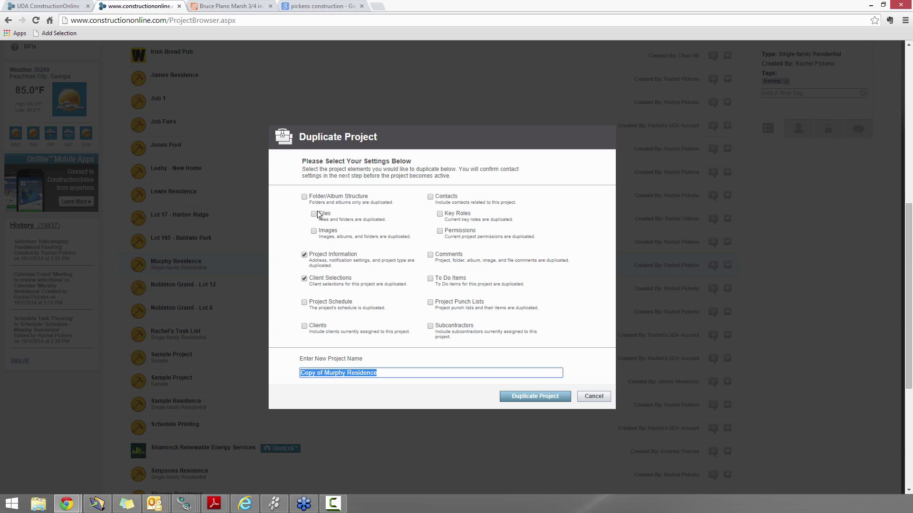
left_click(593, 397)
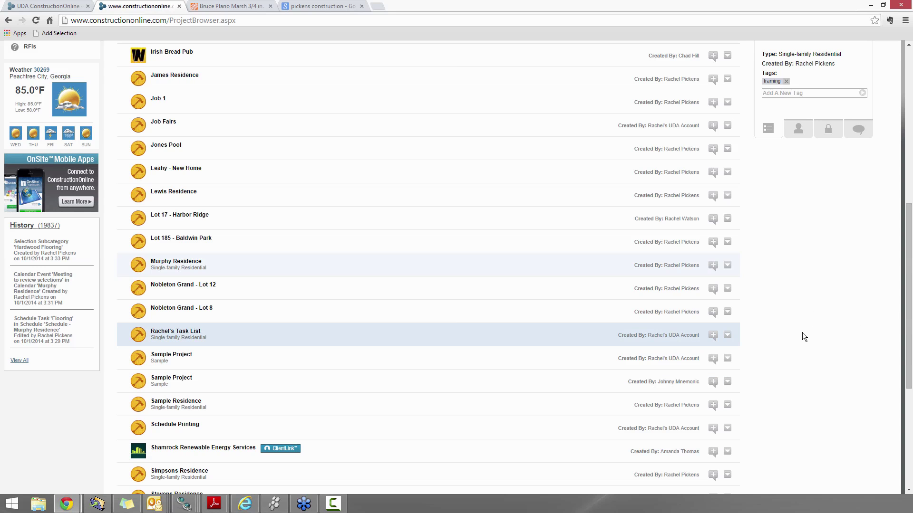
Switch Change Orders to Murphy Residence and start a new change order numbered 1
scroll(802, 332, "up", 8)
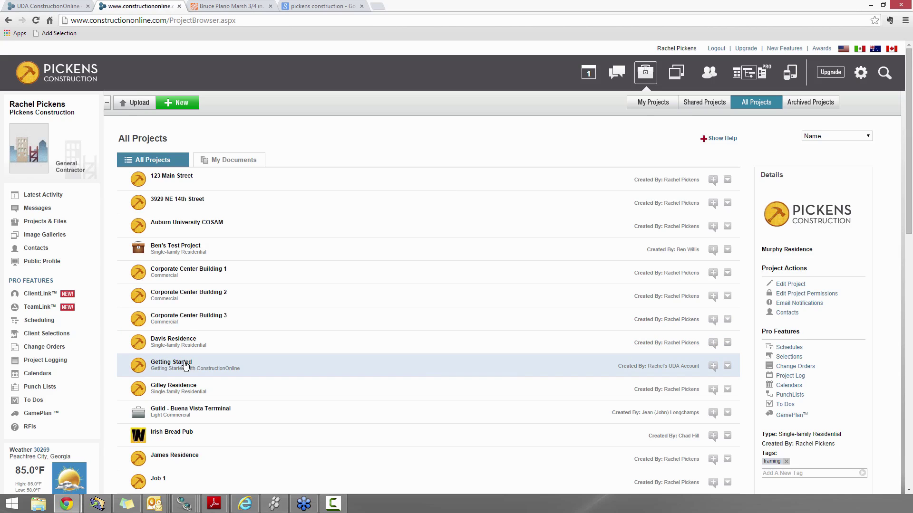
left_click(49, 352)
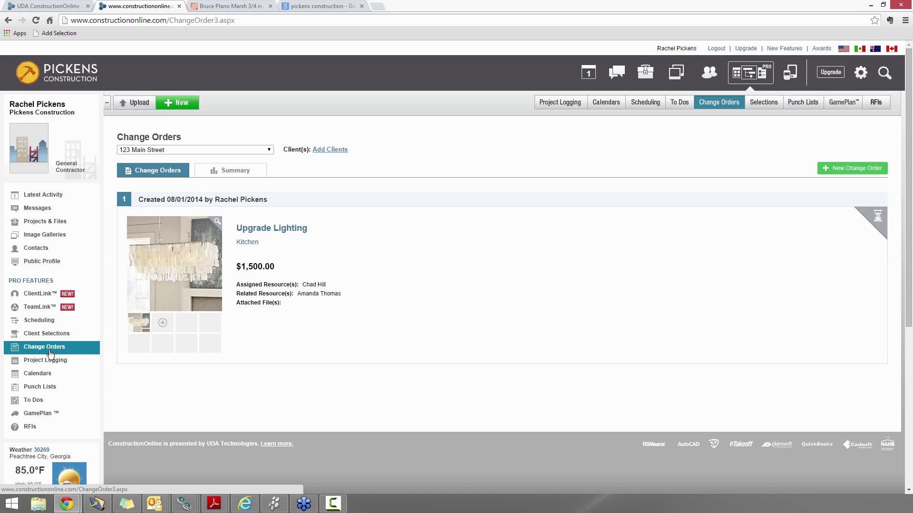
left_click(221, 149)
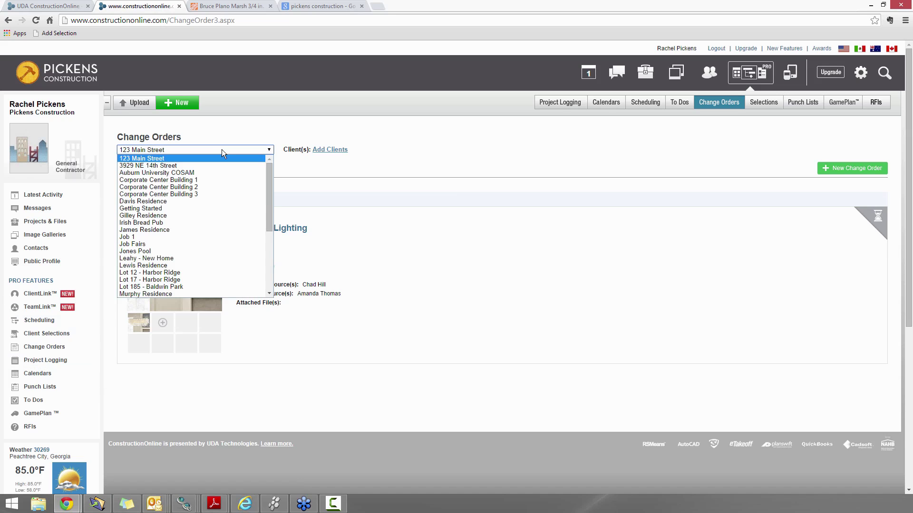
left_click(145, 294)
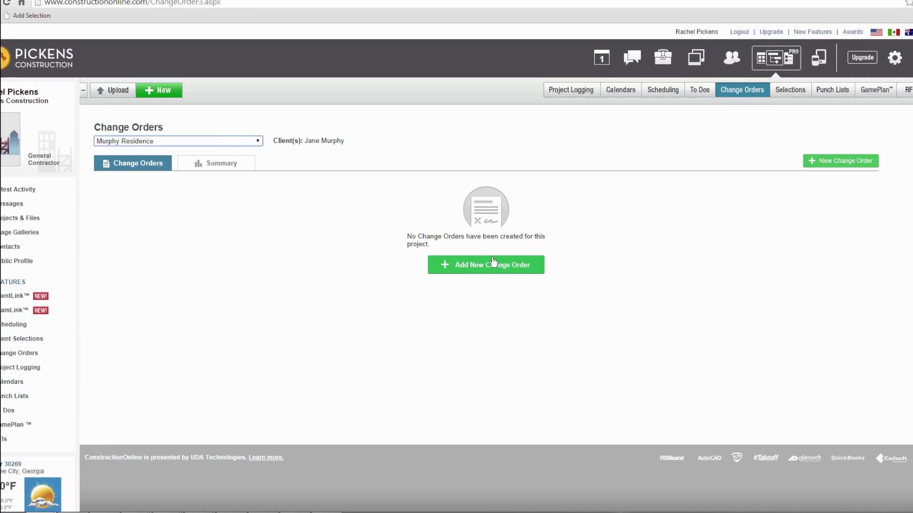
left_click(480, 265)
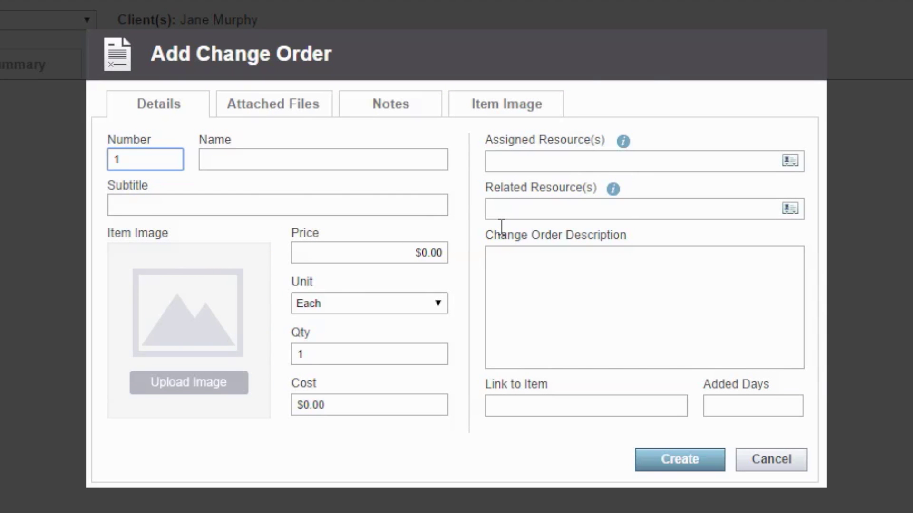
Enter name 'Additional Outlets', subtitle 'Outlets in kitchen', and price $500.00 on the change order
left_click(241, 154)
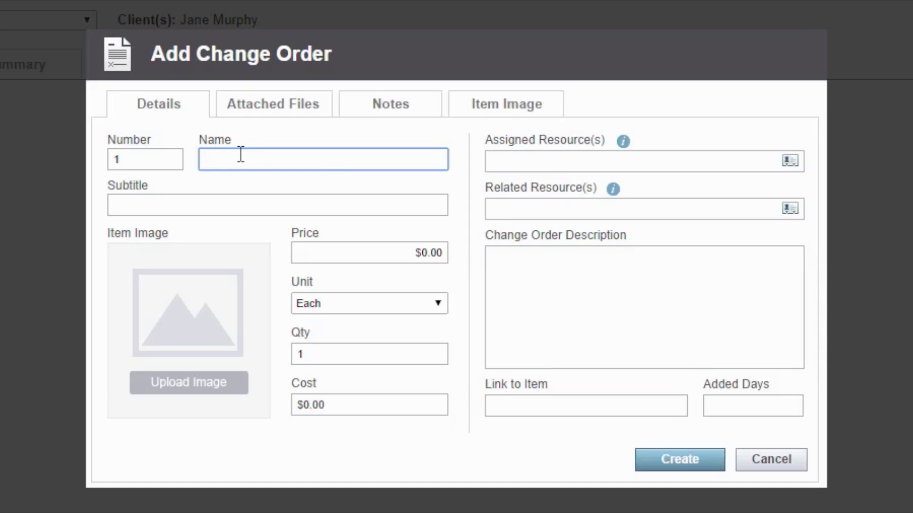
type("Additional Outlets")
left_click(208, 206)
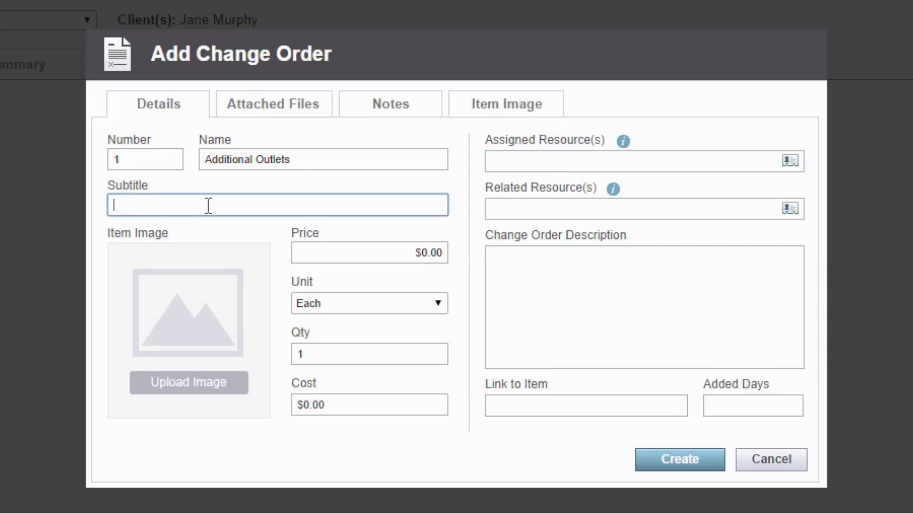
type("Outlets in kitchen")
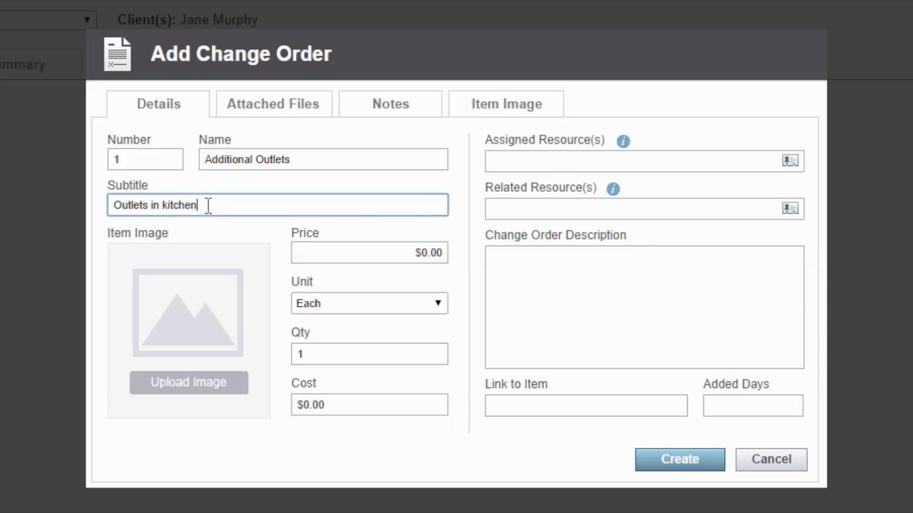
key("Tab")
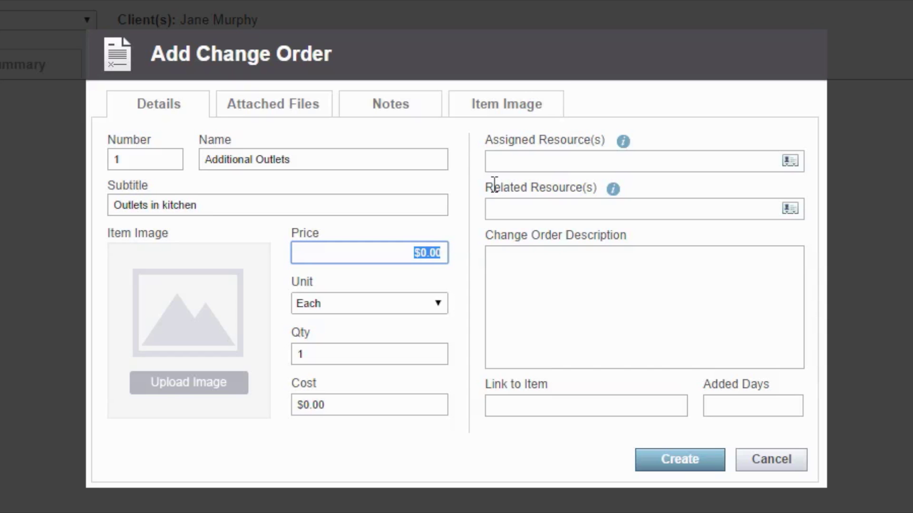
type("500")
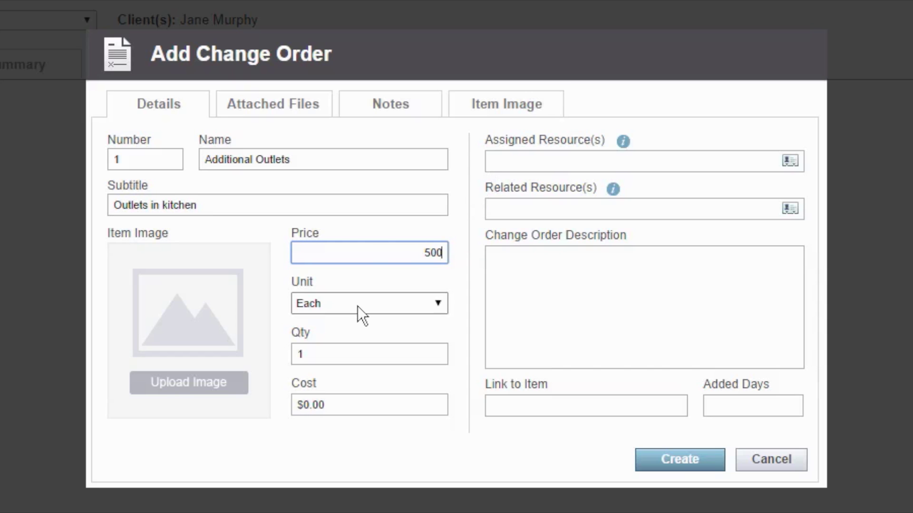
left_click(509, 312)
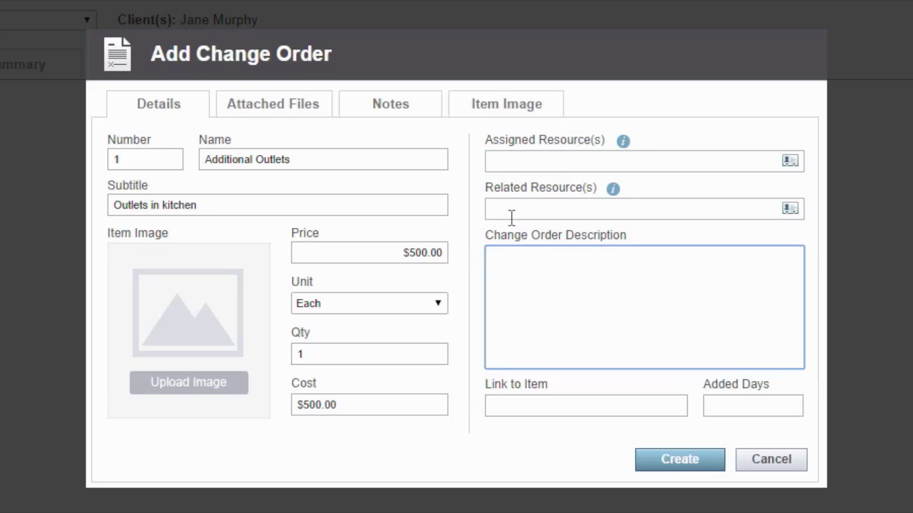
Write the description 'this is the description', leaving Related Resource(s) empty
left_click(501, 207)
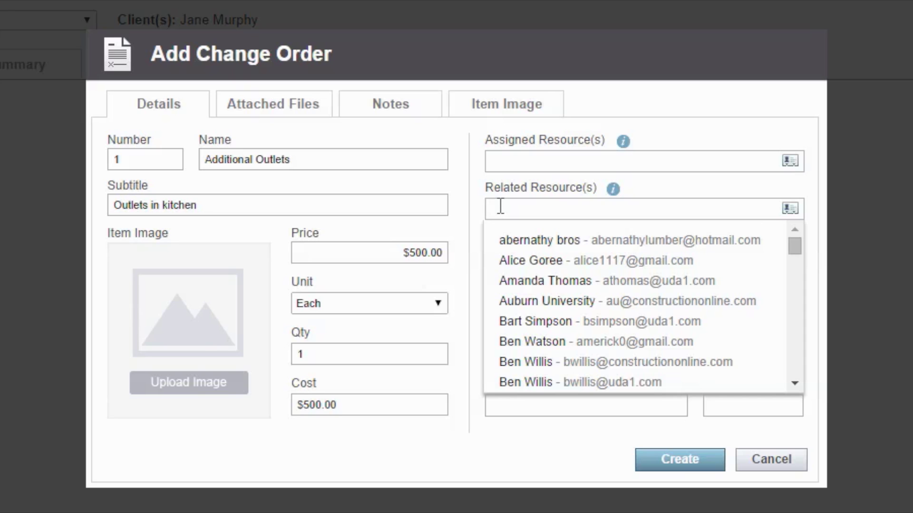
left_click(629, 187)
left_click(631, 313)
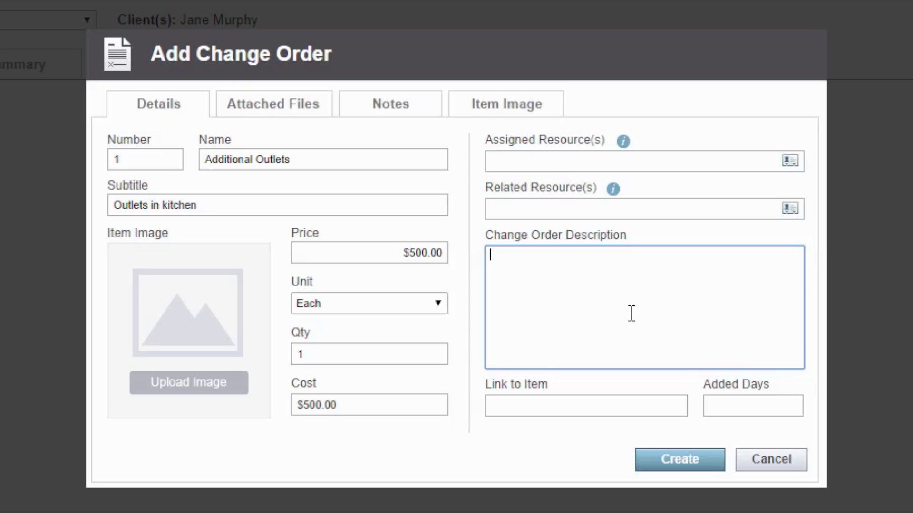
type("this is the description")
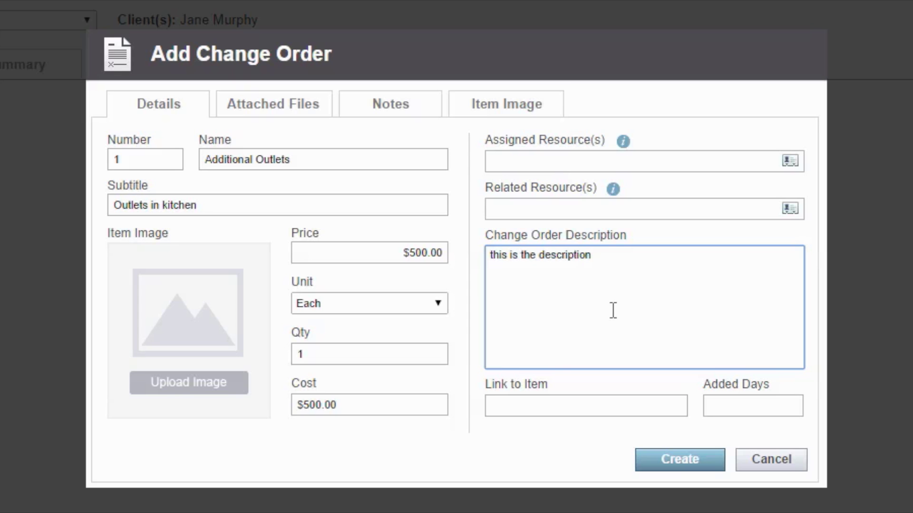
Set Added Days to 1 and view the empty Attached Files section
left_click(526, 407)
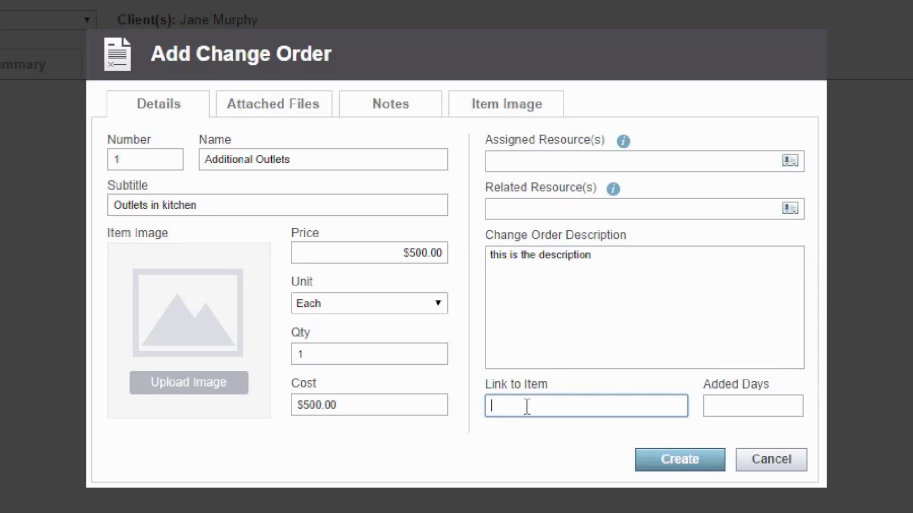
left_click(723, 406)
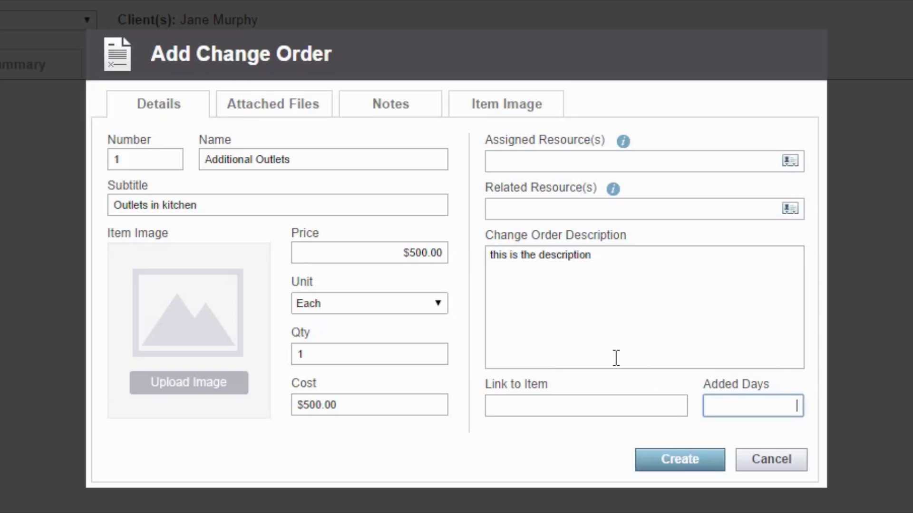
type("1")
left_click(265, 106)
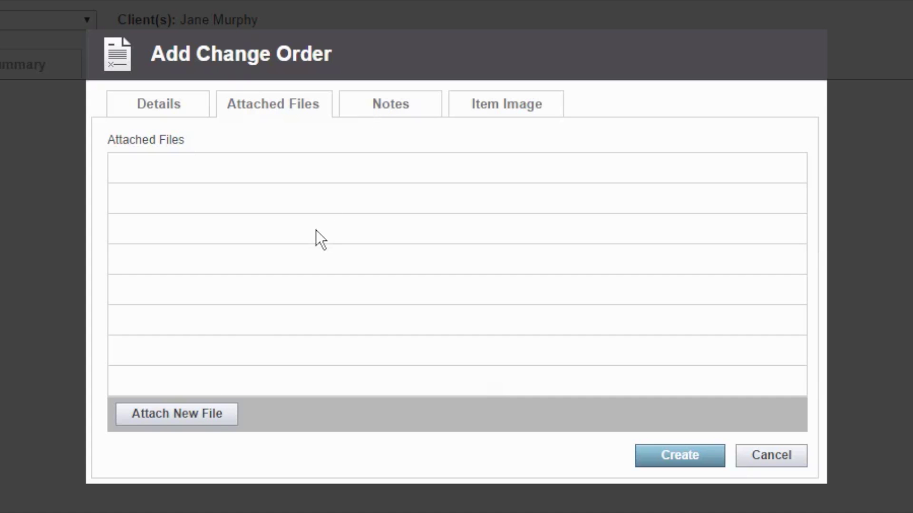
Add timestamped notes 'these are the notes' and create the Additional Outlets change order
left_click(393, 120)
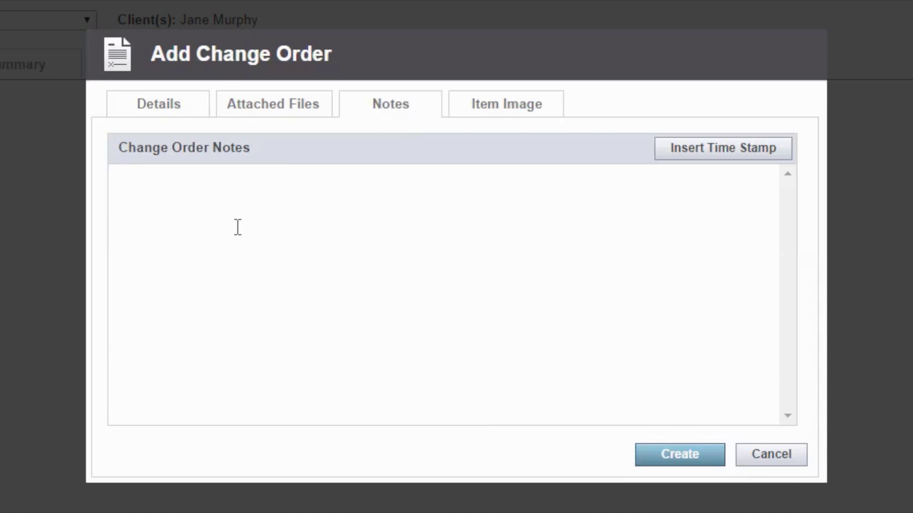
left_click(323, 234)
type("these are the")
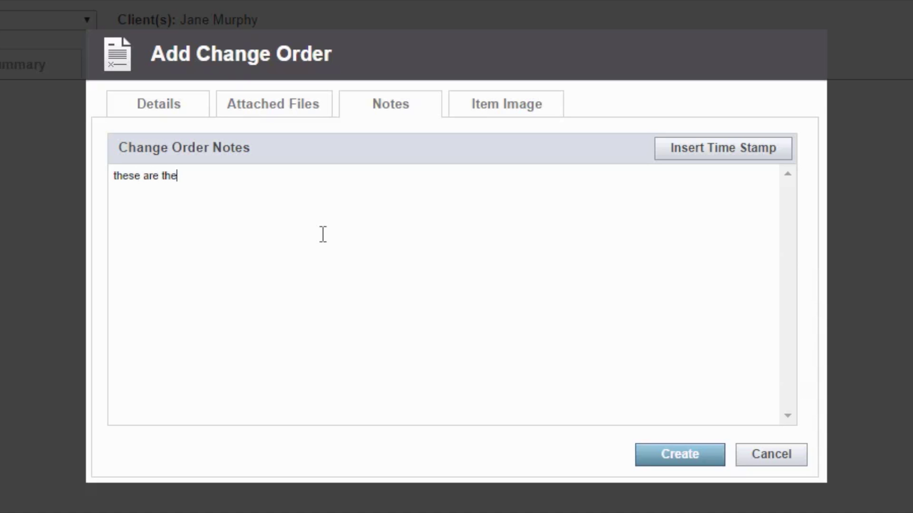
type(" notes")
left_click(711, 153)
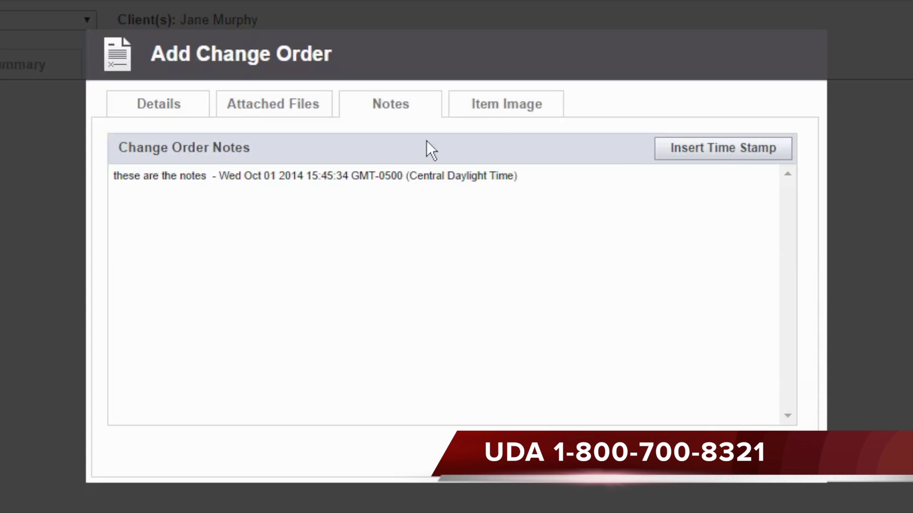
left_click(525, 114)
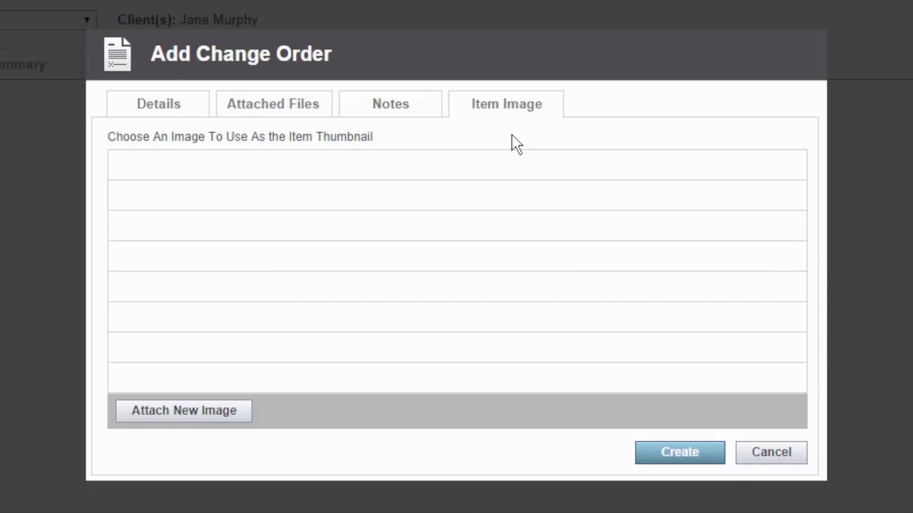
left_click(672, 455)
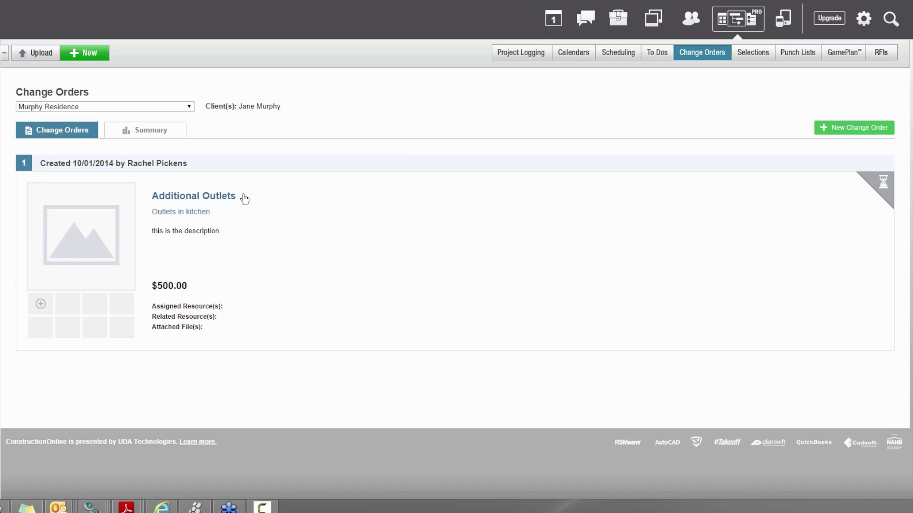
Show the Murphy Residence Change Order Summary with Additional Outlets pending at $500.00
left_click(154, 136)
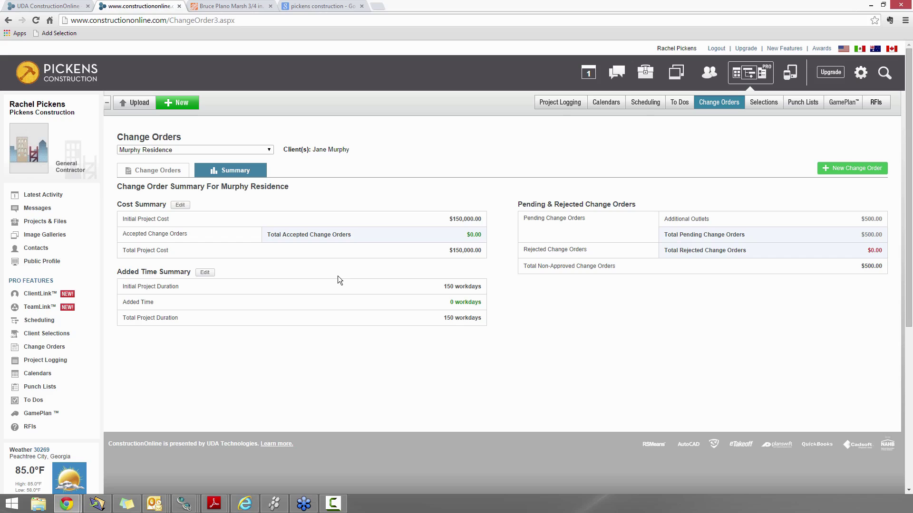
Bring the Internet Explorer window showing the Pickens Construction welcome page to the front
left_click(242, 507)
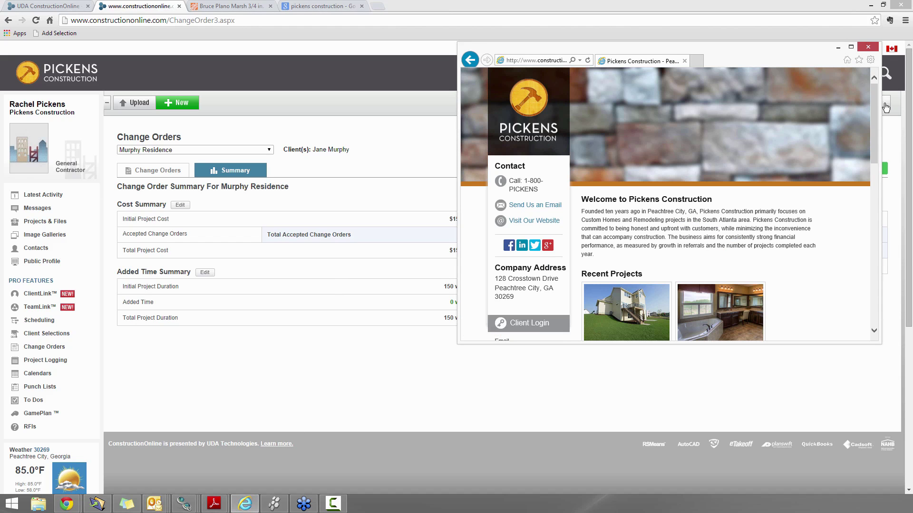
Maximize the window and log in through Client Login with the client's e-mail and password
left_click(851, 48)
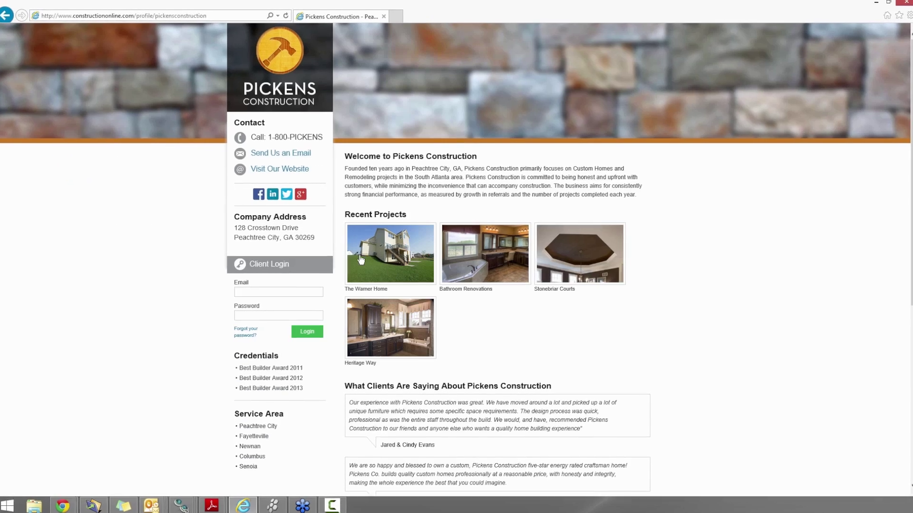
left_click(307, 294)
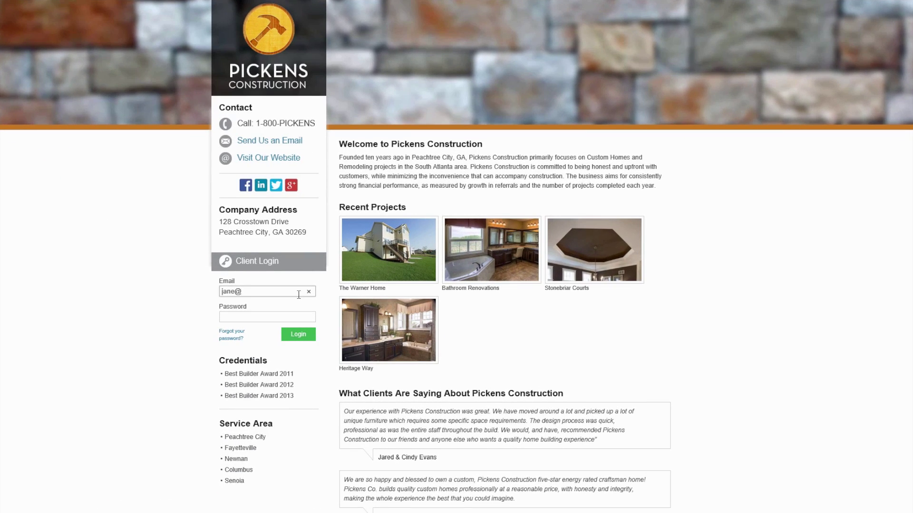
key("Tab")
type("••••")
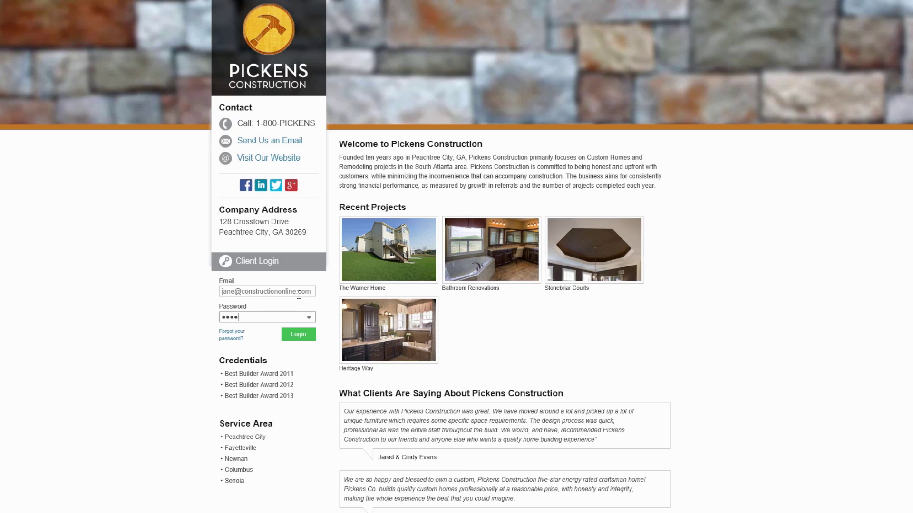
key("Return")
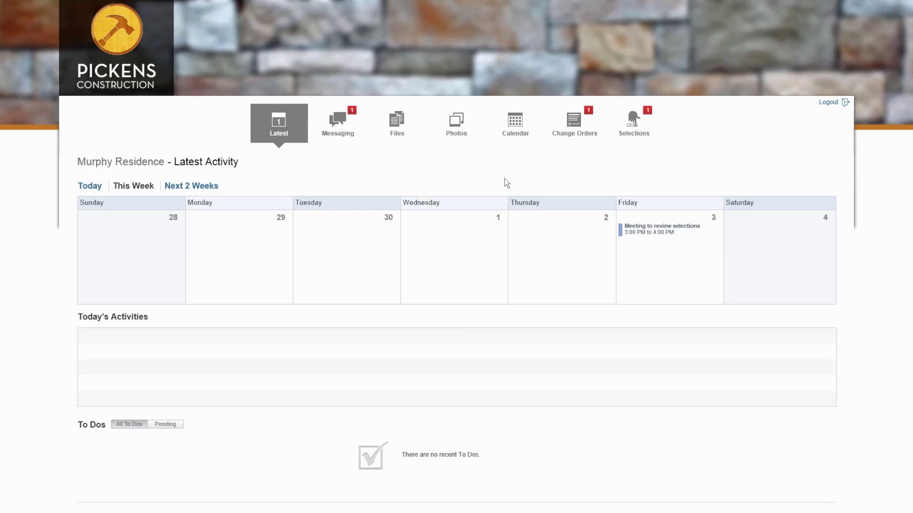
Show the next two weeks of Murphy Residence activity and review the To Dos and Photos below
left_click(193, 187)
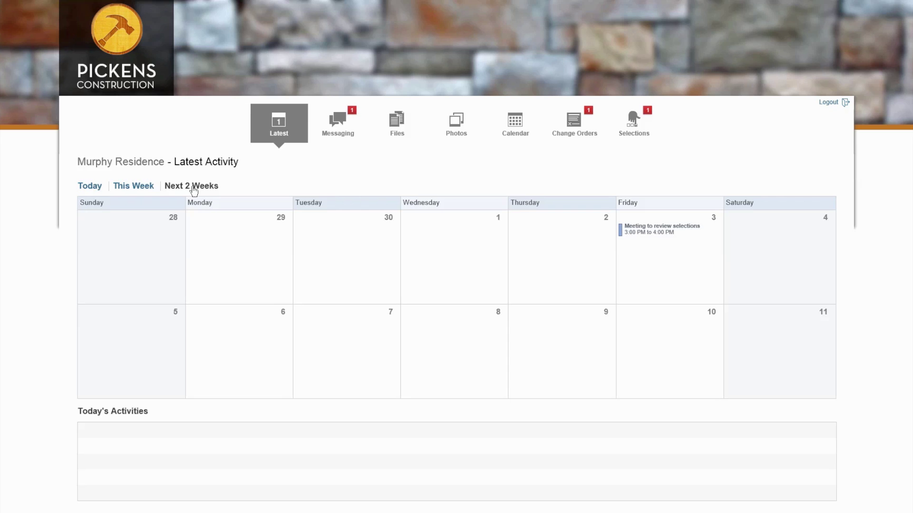
scroll(226, 263, "down", 5)
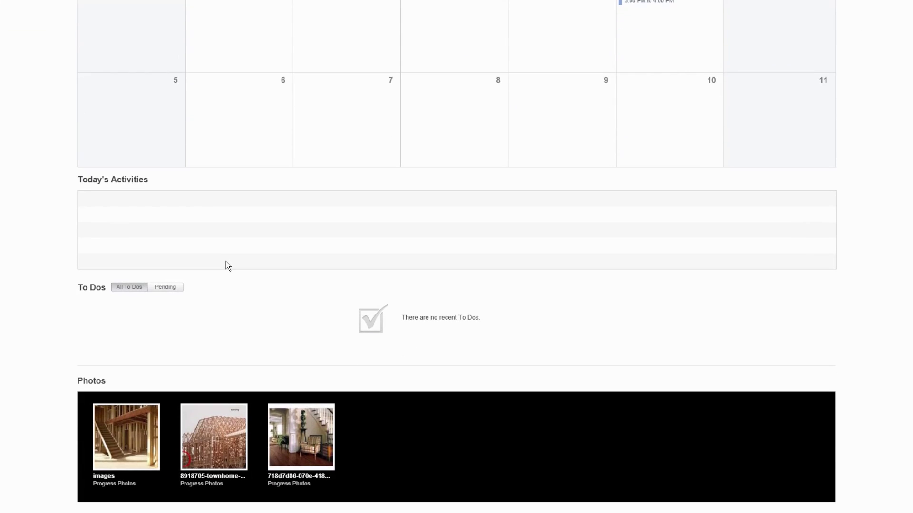
scroll(227, 265, "down", 1)
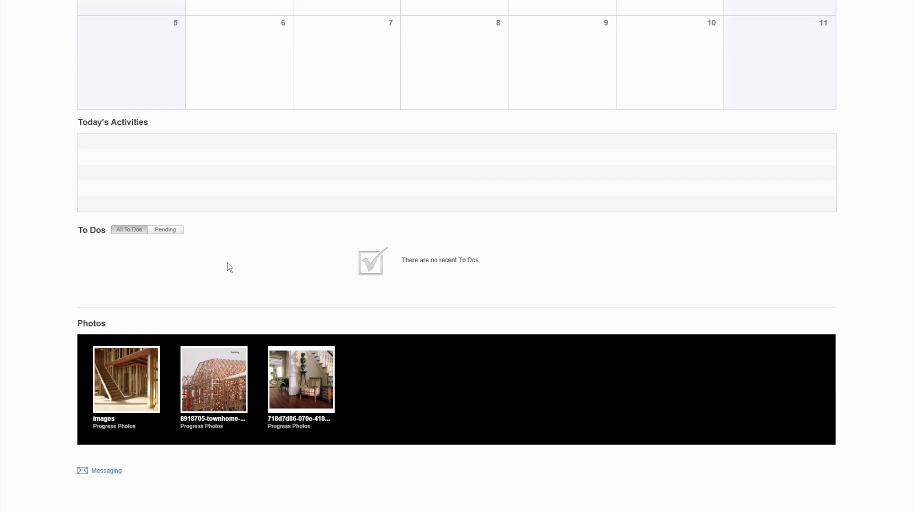
scroll(183, 327, "up", 4)
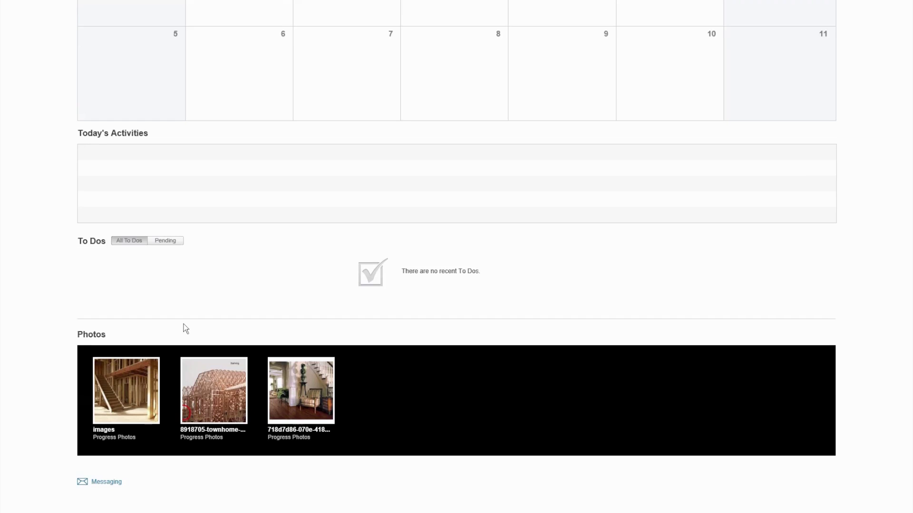
scroll(194, 316, "up", 1)
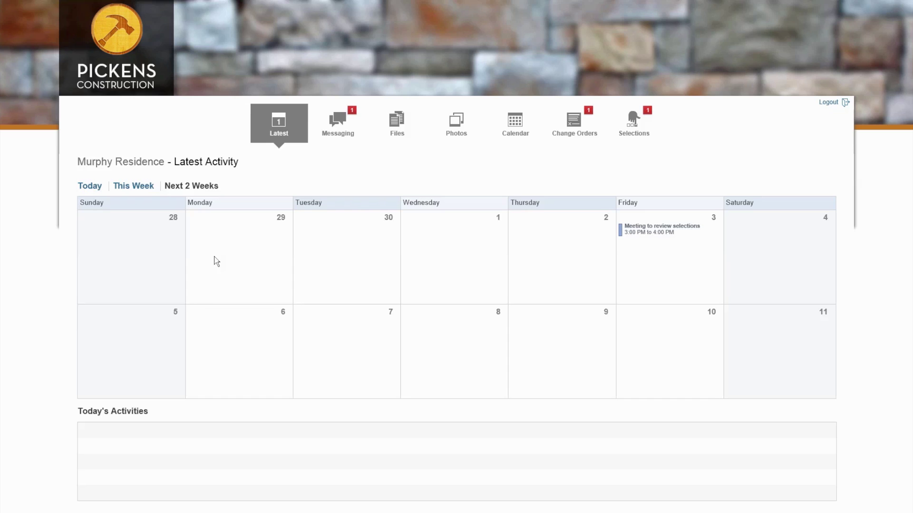
In Messages, post the reply 'Thanks! That looks great!' to the builder
left_click(334, 126)
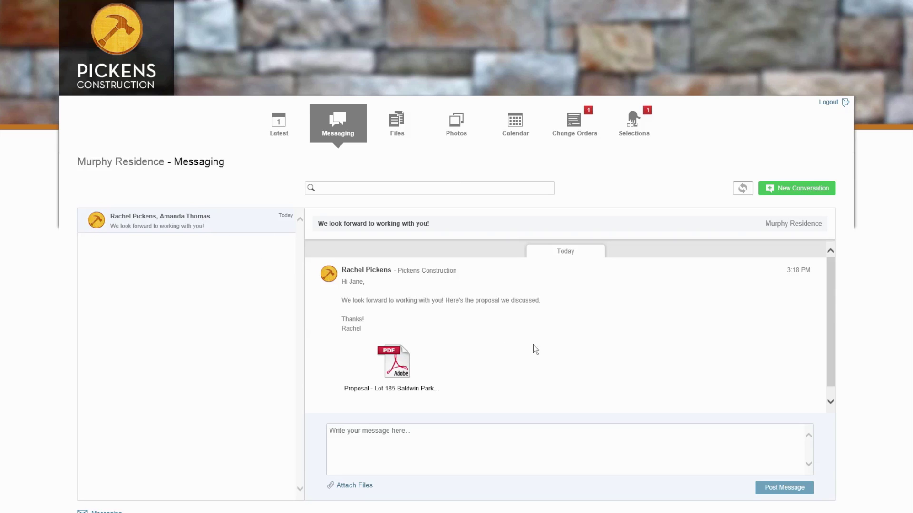
left_click(414, 446)
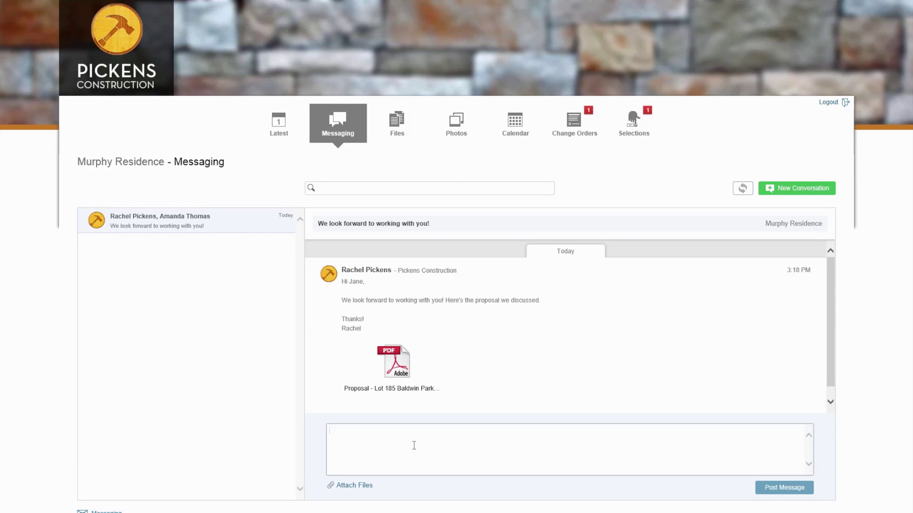
type("Thank")
key("BackSpace")
key("BackSpace")
type("nlk")
key("BackSpace")
key("BackSpace")
type("ks! That looks great")
left_click(770, 494)
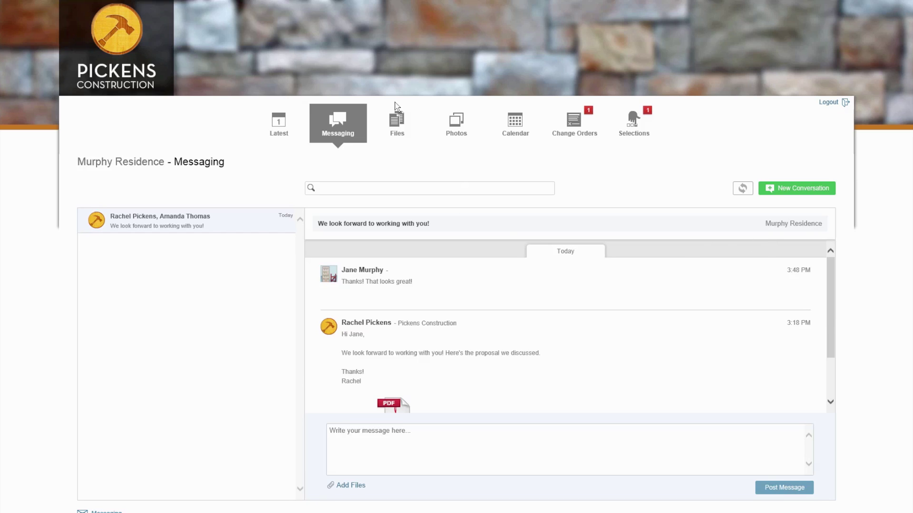
Filter the project files to Your Files, then open and close Upload Files without uploading anything
left_click(394, 126)
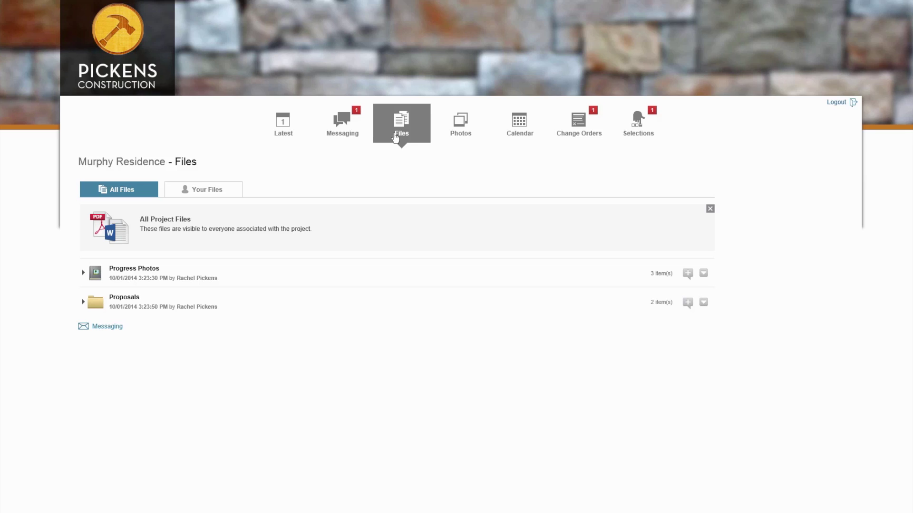
left_click(216, 192)
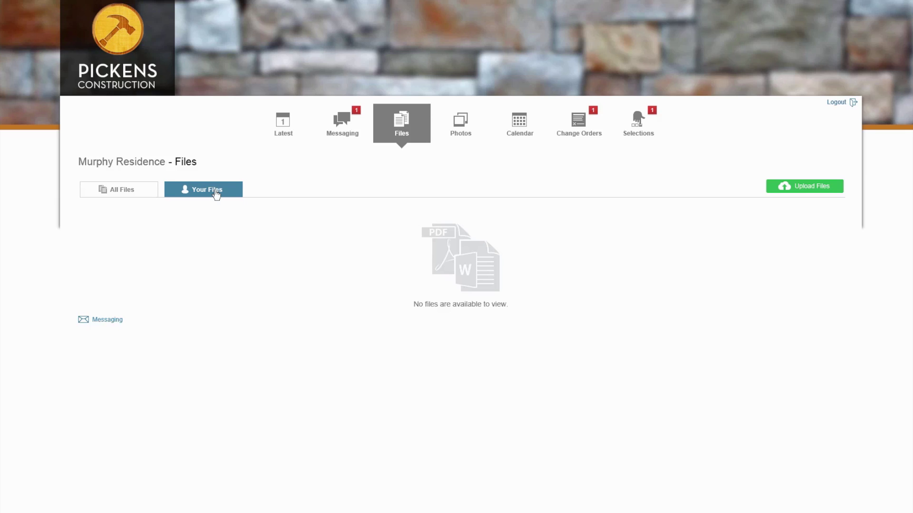
left_click(811, 190)
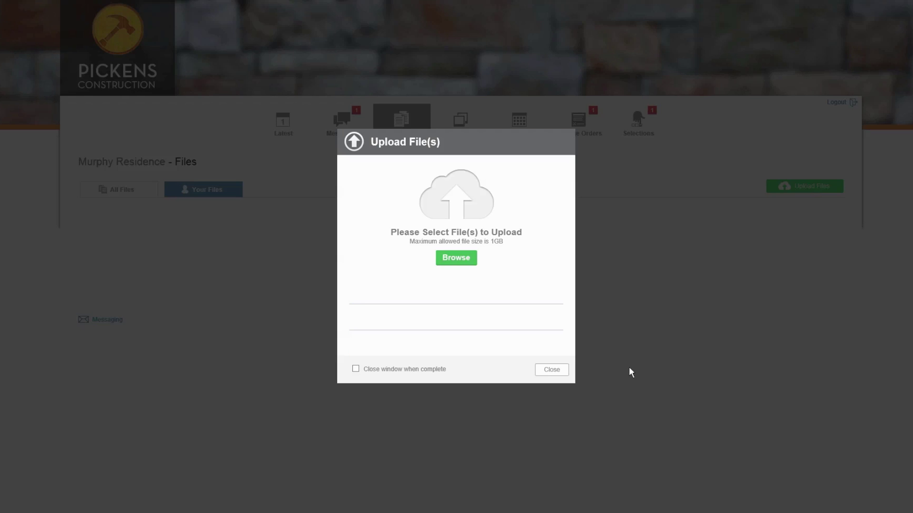
left_click(552, 371)
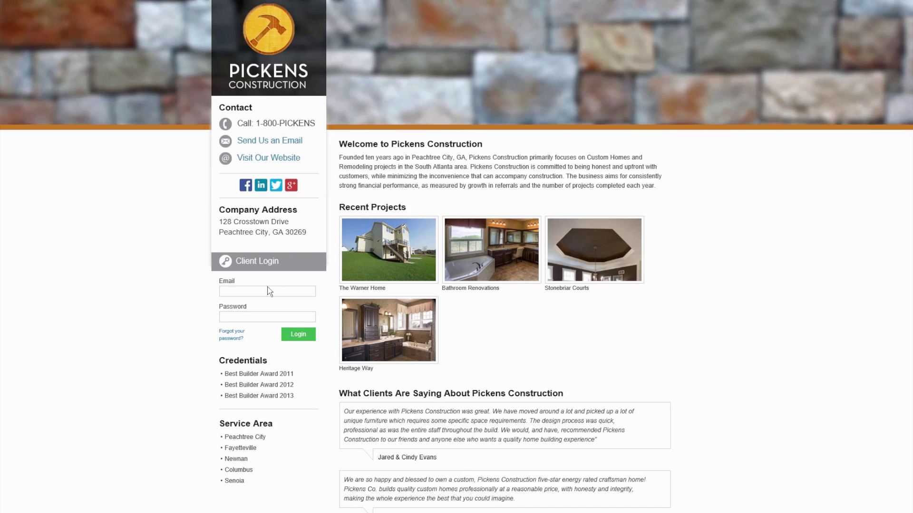
Log in to the client portal with the client's e-mail and password
left_click(268, 290)
key("Tab")
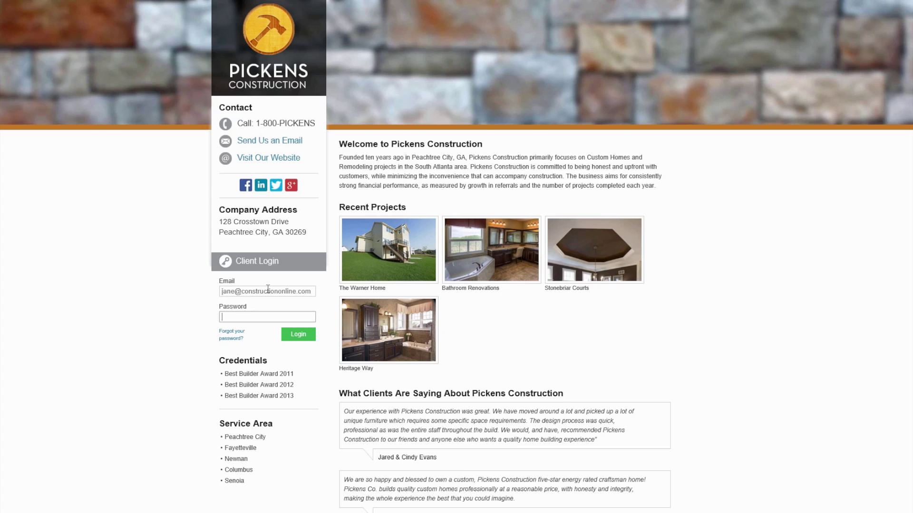
key("Return")
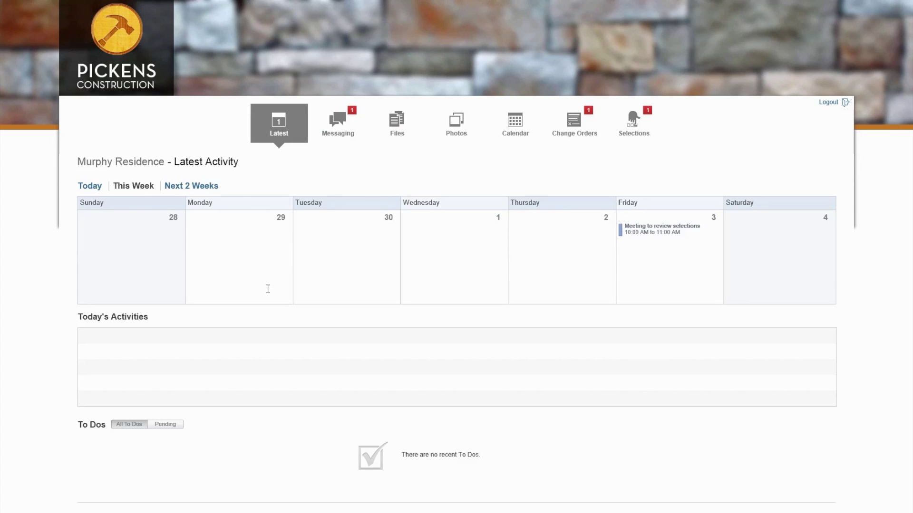
Open the Progress Photos album and view all three photos before closing the viewer
left_click(457, 127)
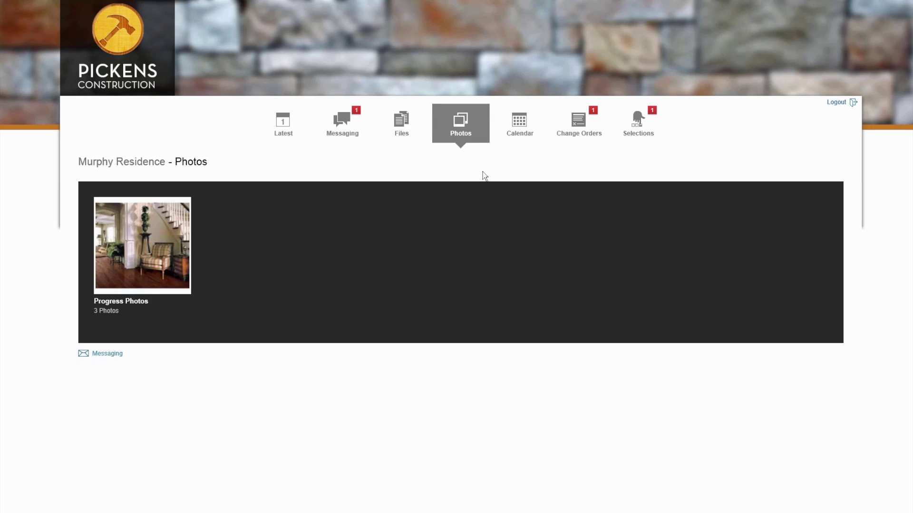
left_click(129, 255)
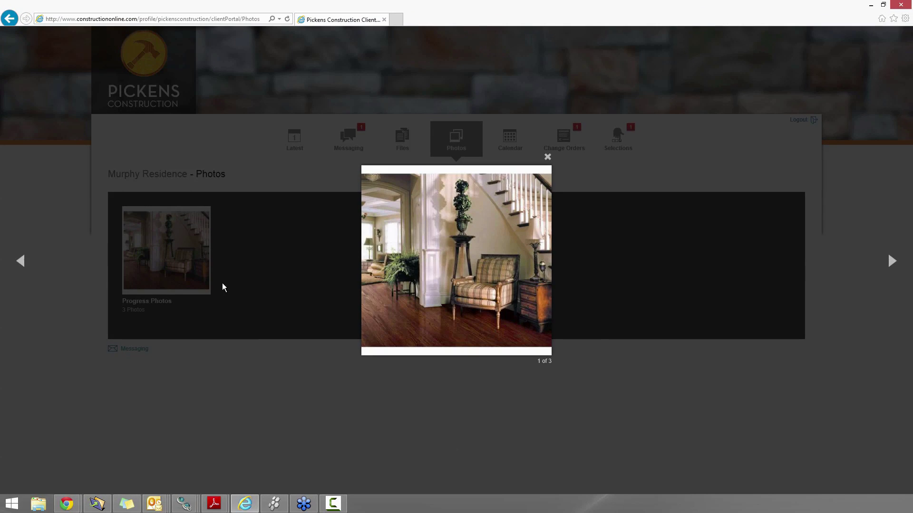
left_click(890, 262)
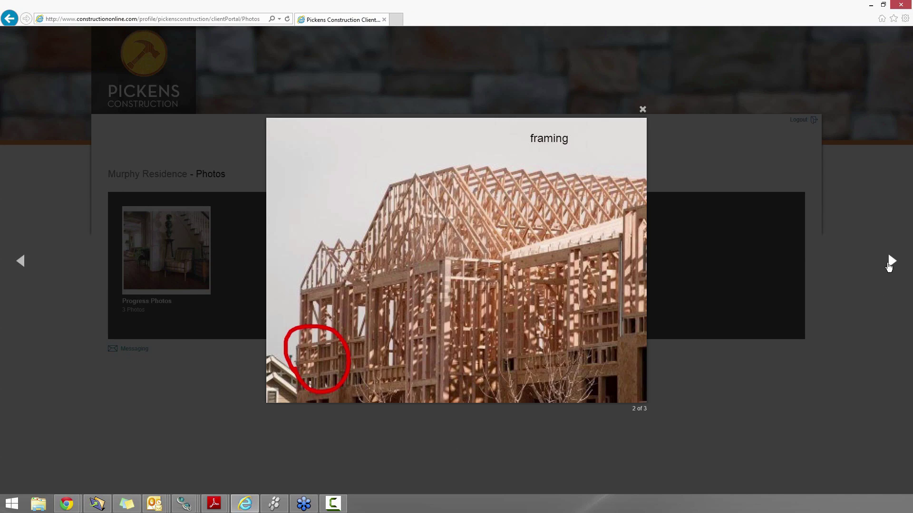
left_click(889, 265)
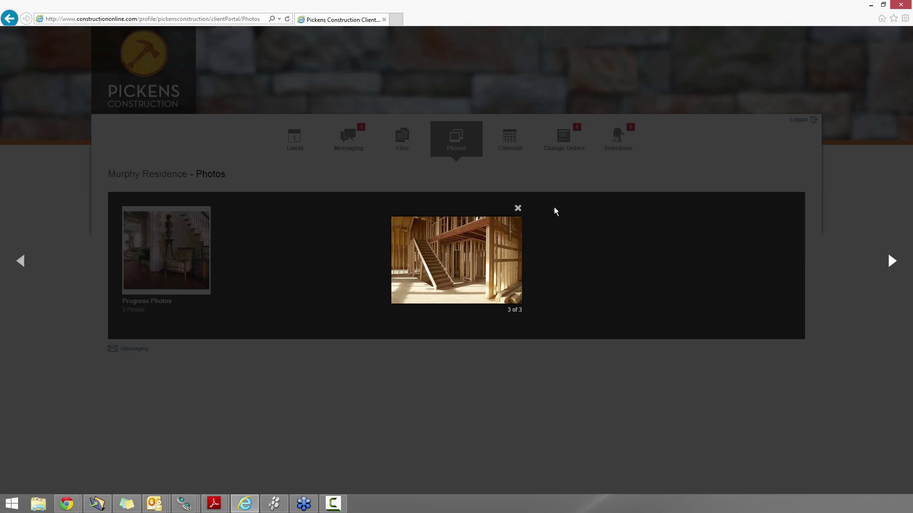
left_click(518, 209)
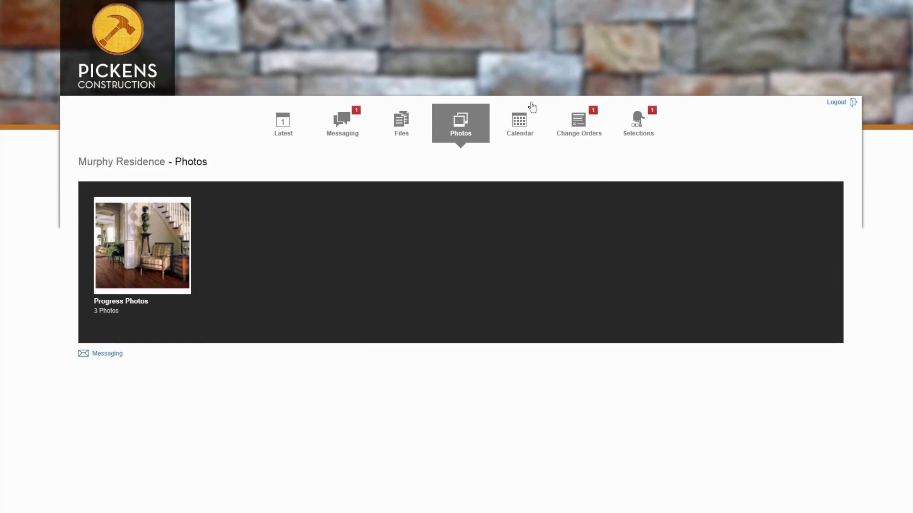
Open the Calendar and scroll through October 2014, including the Hardwood Flooring due date on the 15th
left_click(519, 127)
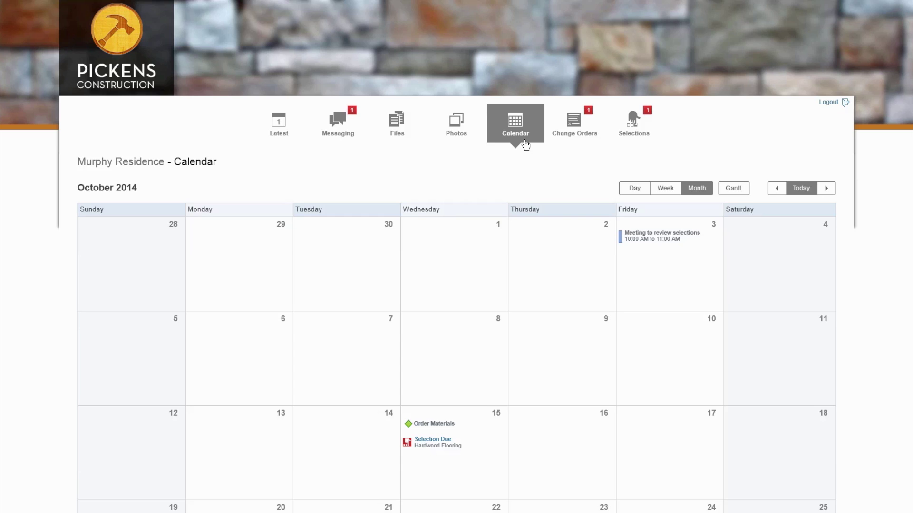
scroll(517, 281, "down", 3)
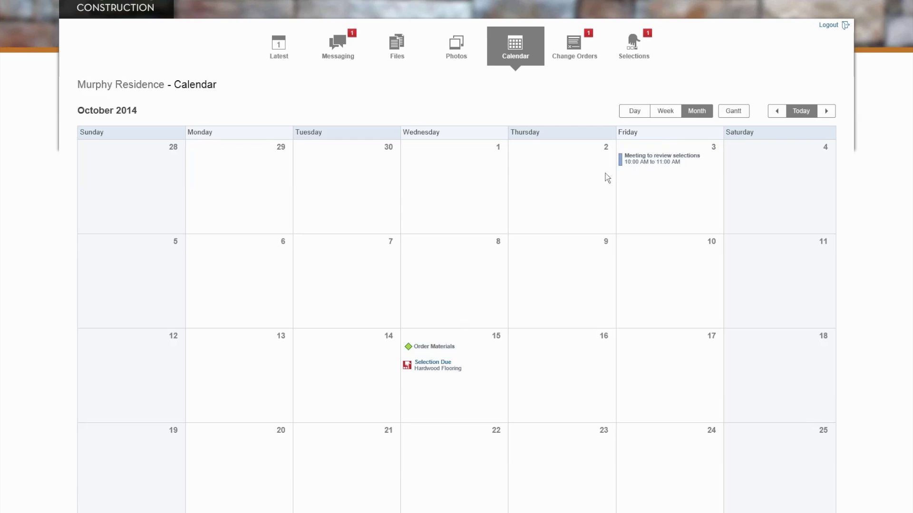
scroll(538, 282, "down", 2)
scroll(536, 277, "down", 2)
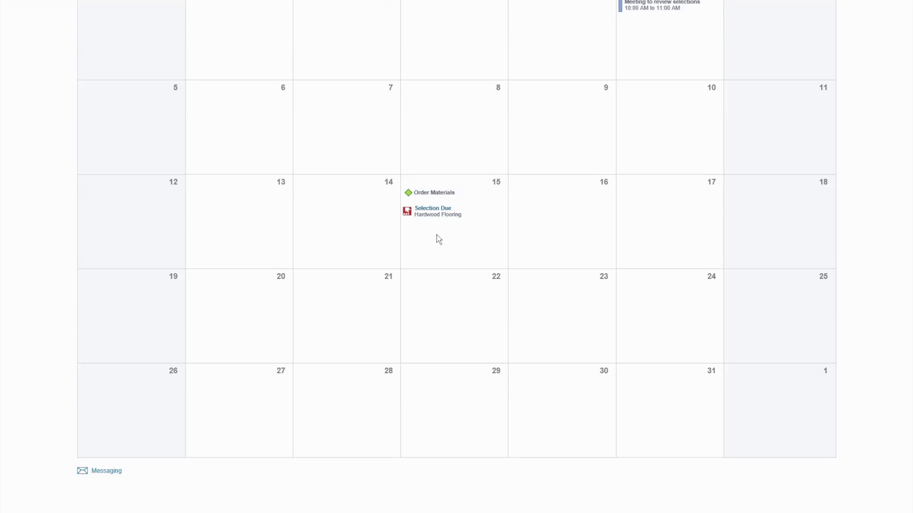
scroll(456, 252, "up", 5)
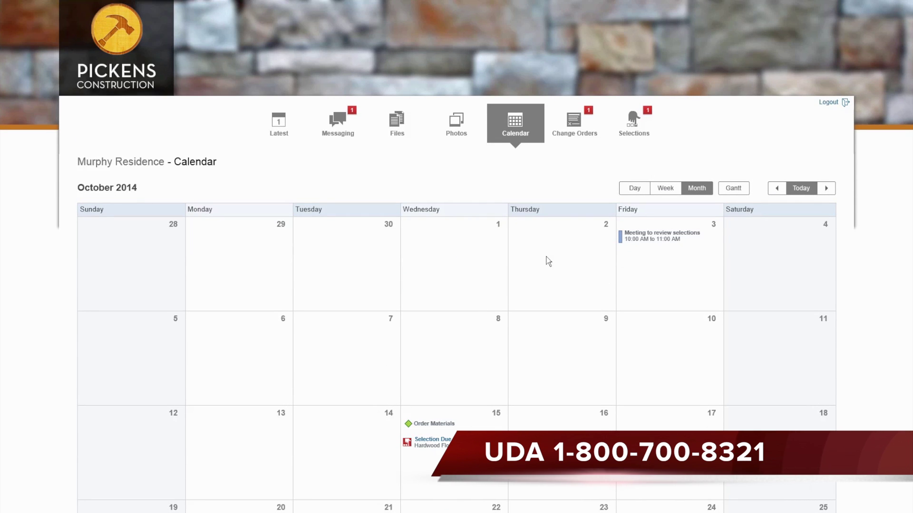
Review the $500.00 Additional Outlets change order's details, attached files and notes, then close it
left_click(572, 125)
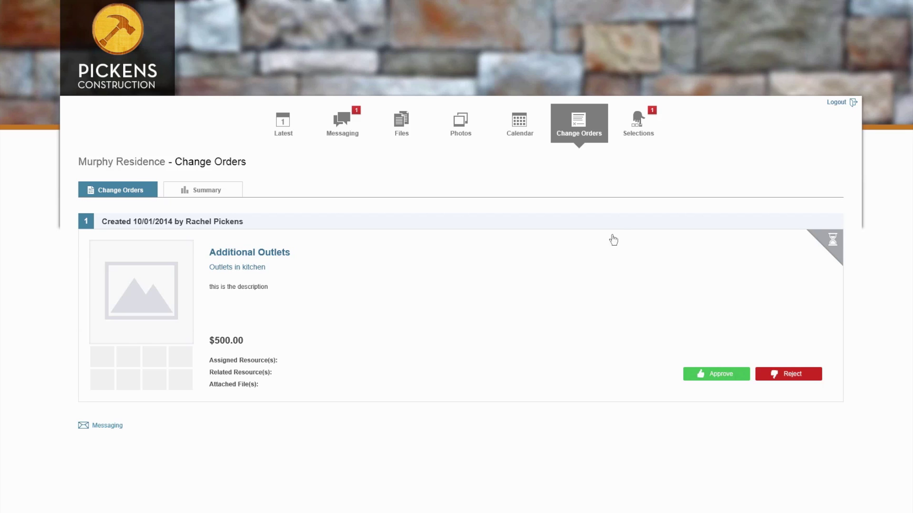
left_click(245, 255)
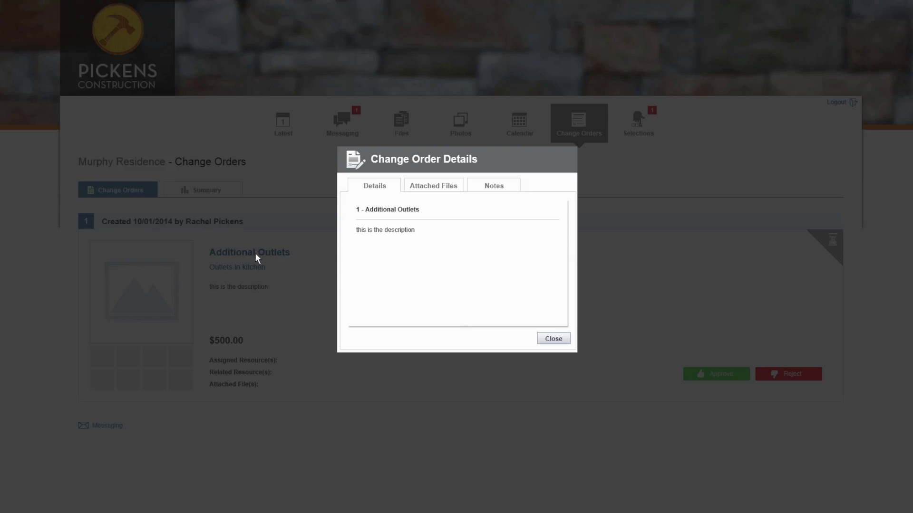
left_click(416, 191)
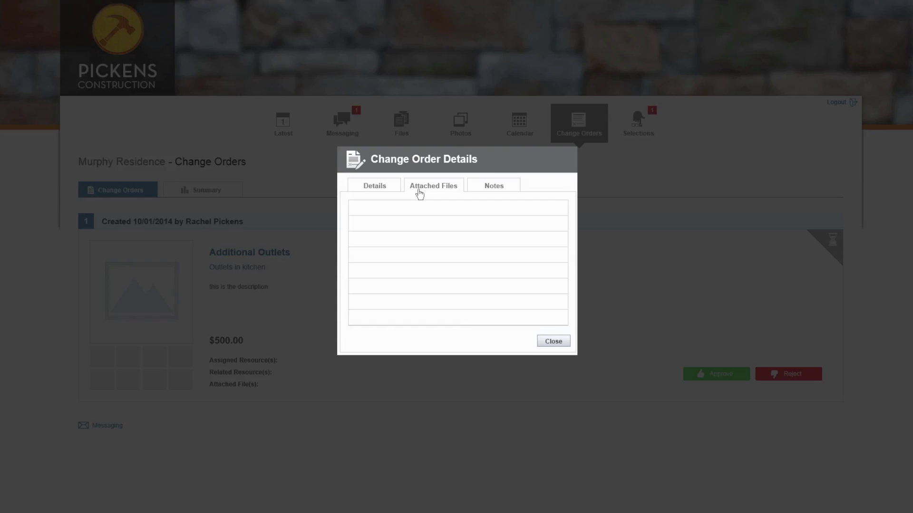
left_click(495, 190)
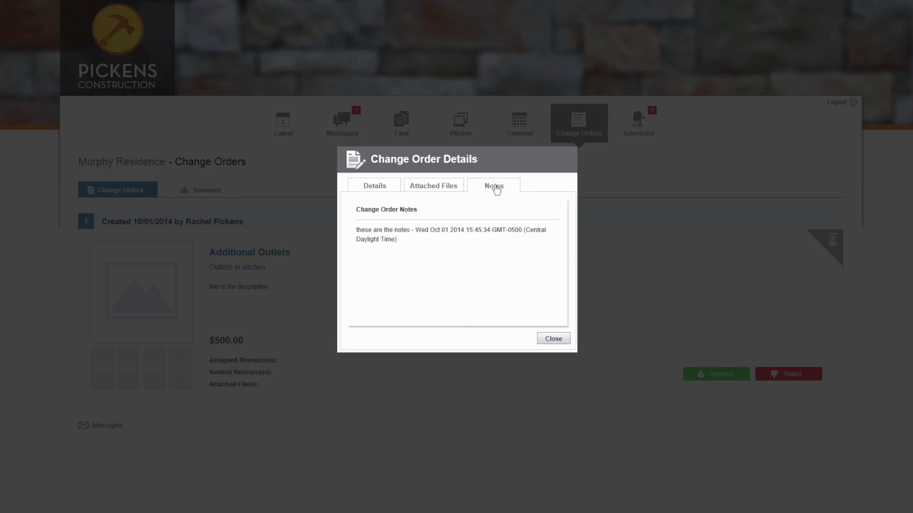
left_click(383, 190)
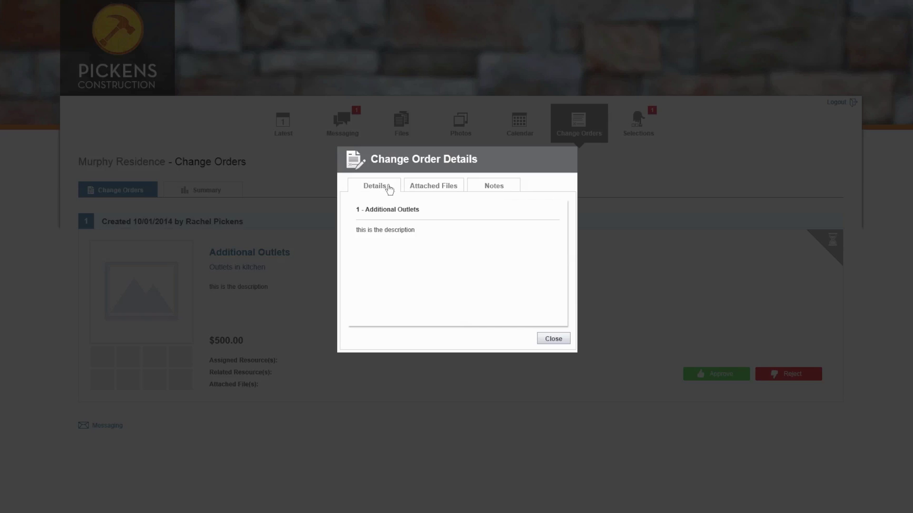
left_click(552, 340)
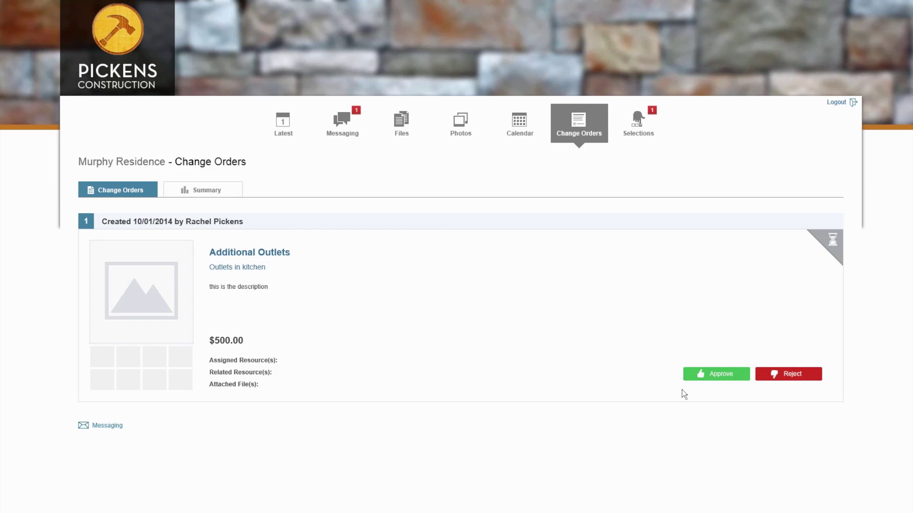
Approve the Additional Outlets change order and confirm, then view the change order summary
left_click(707, 376)
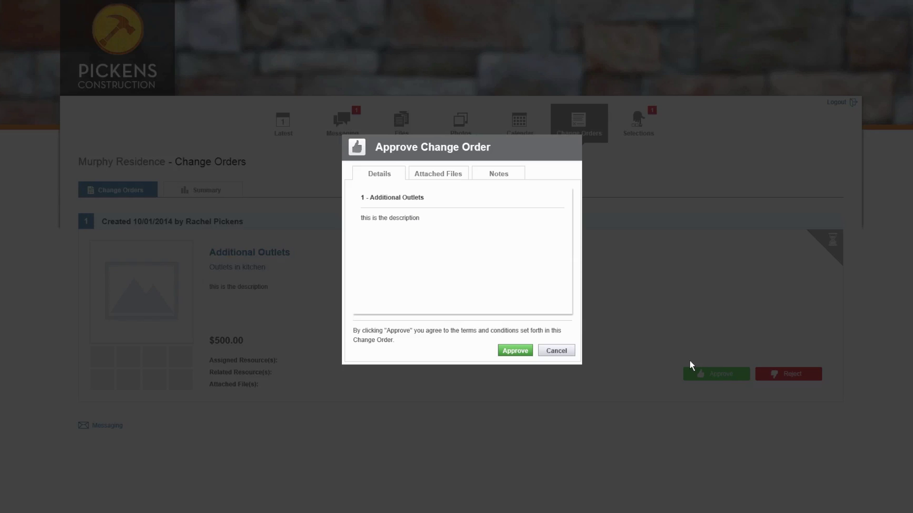
left_click(527, 351)
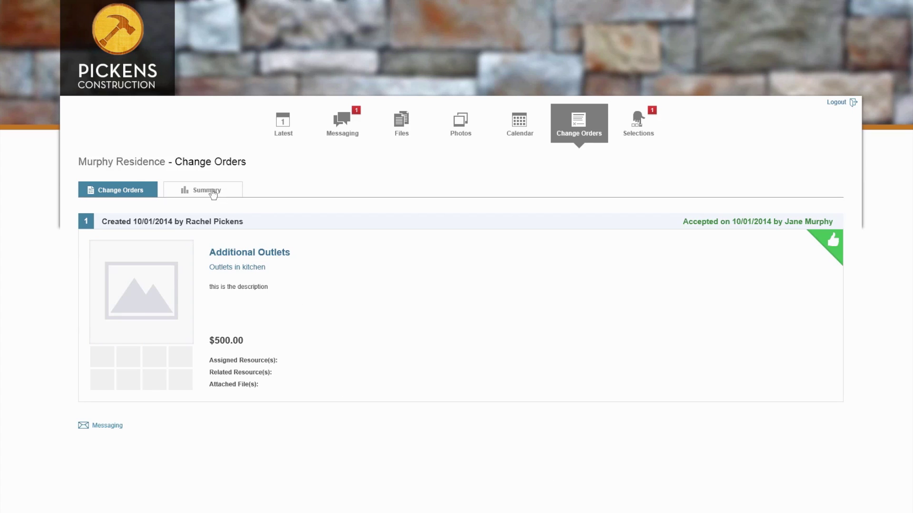
left_click(213, 195)
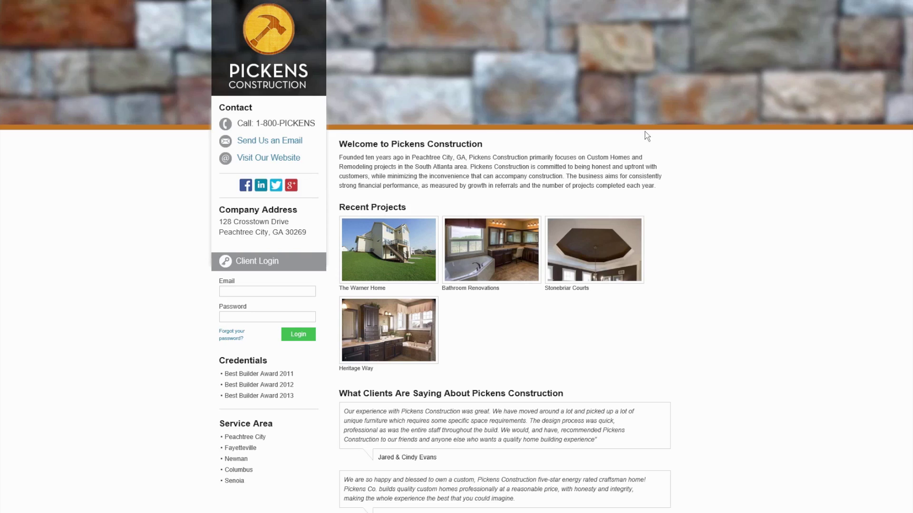
Sign in to the client portal with the client's e-mail and password
left_click(269, 294)
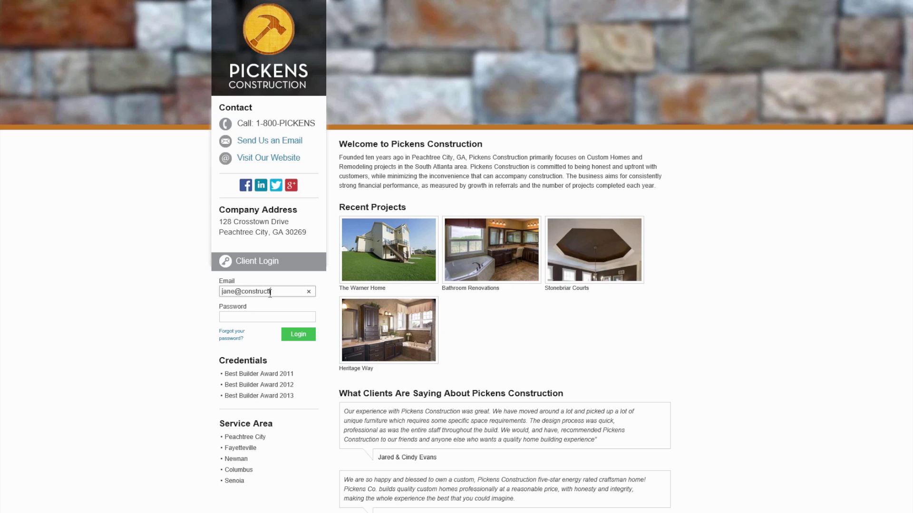
key("Tab")
type("****")
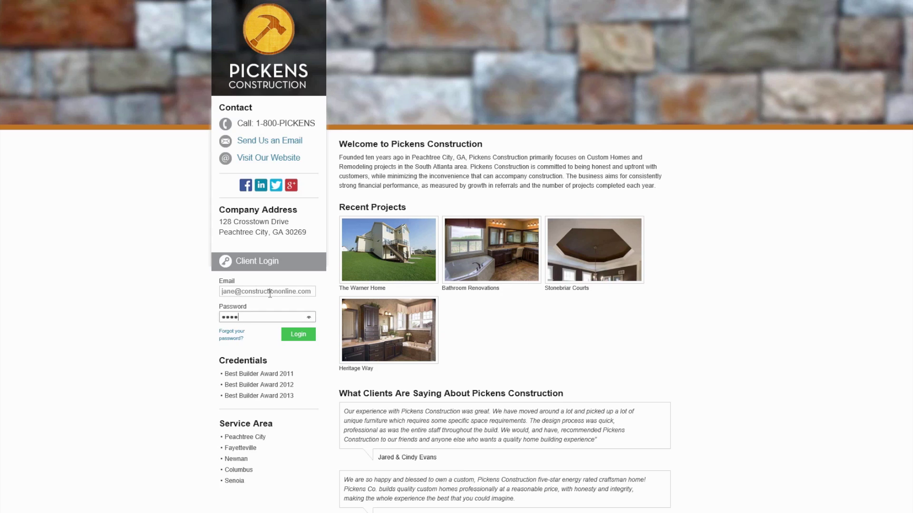
key("Return")
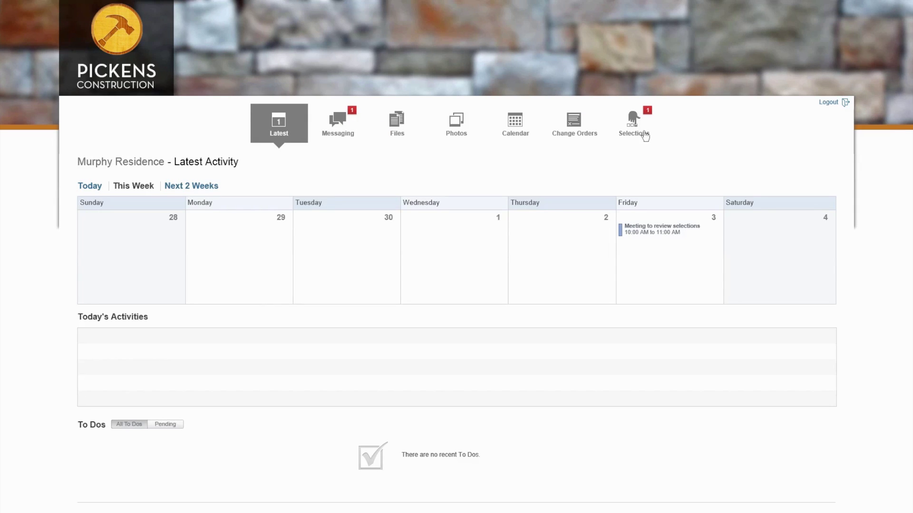
Browse the Hardwood Flooring selections and cancel the Add New Selection dialog without adding anything
left_click(643, 132)
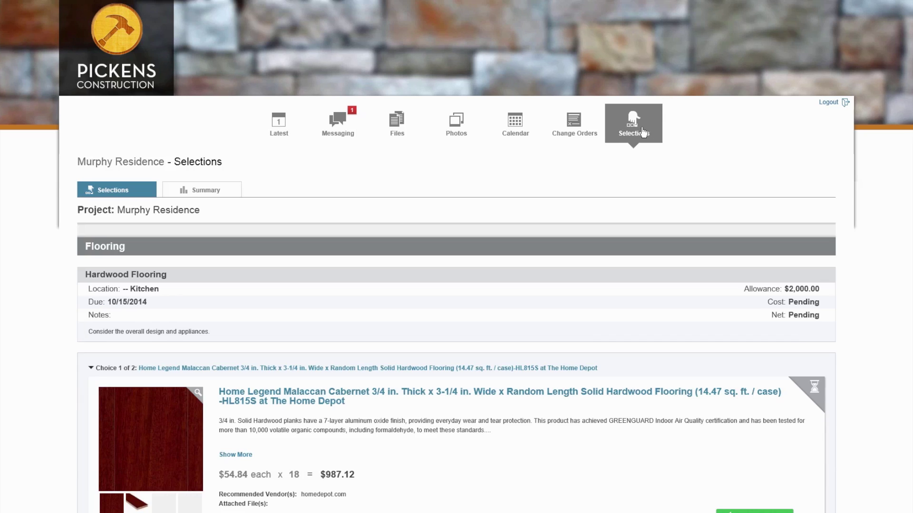
scroll(565, 414, "down", 3)
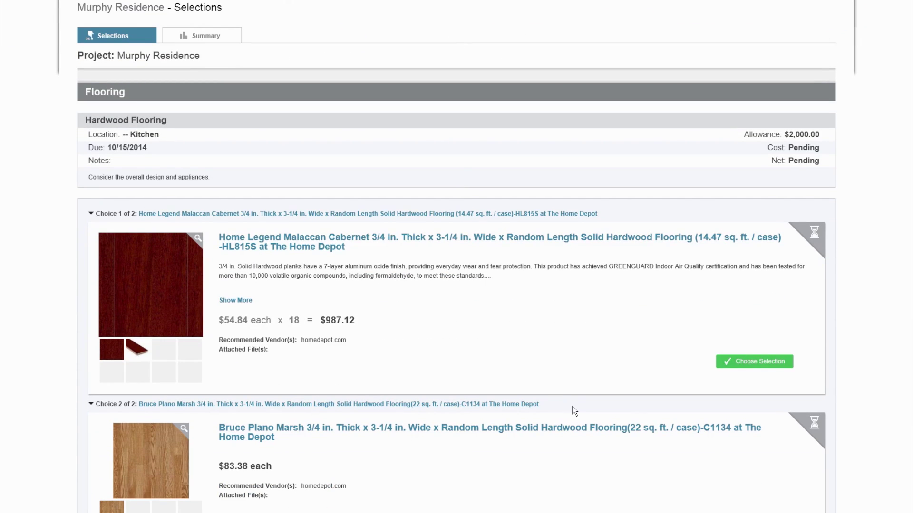
scroll(575, 411, "down", 2)
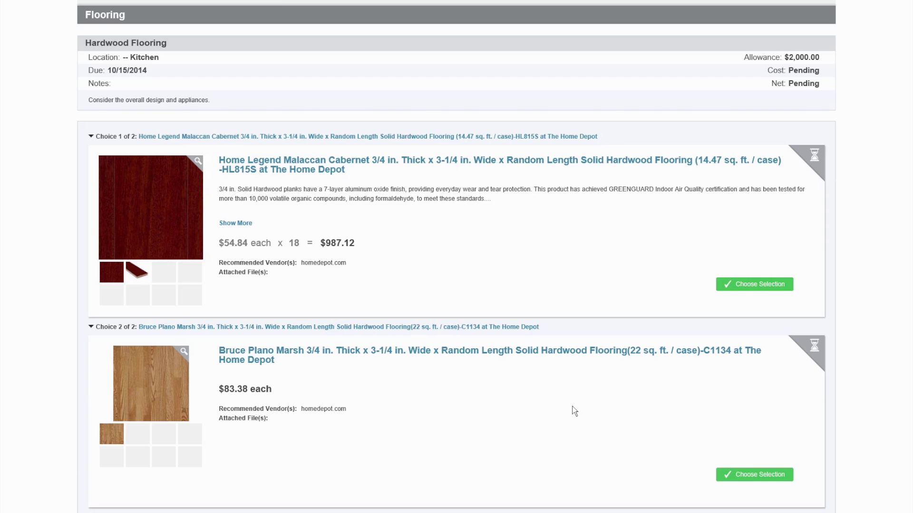
scroll(575, 412, "down", 2)
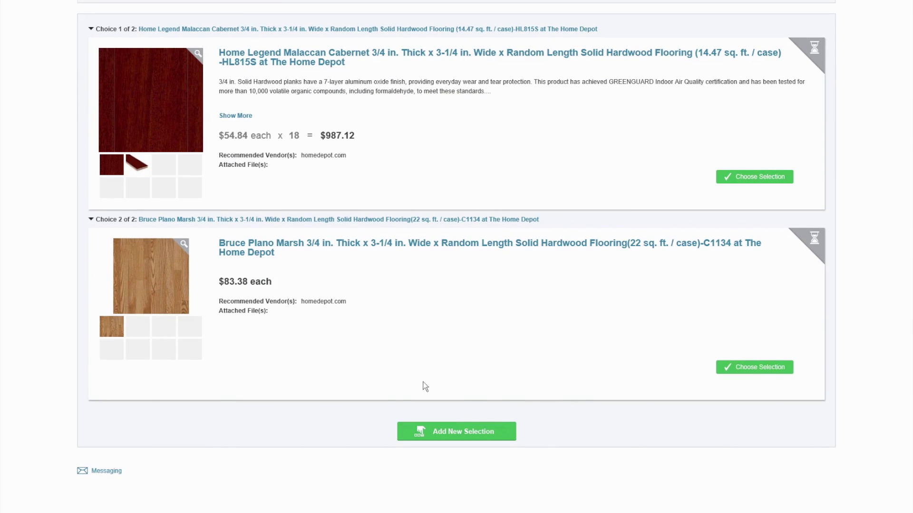
left_click(454, 436)
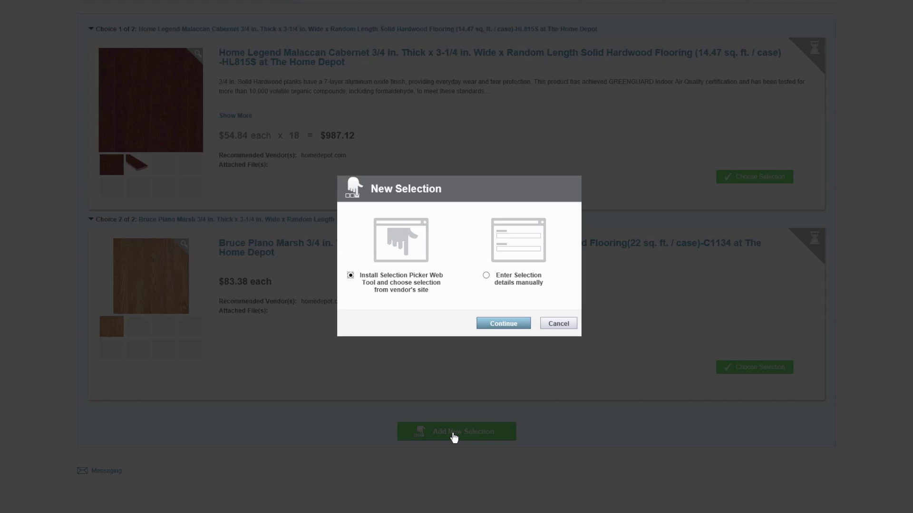
left_click(566, 326)
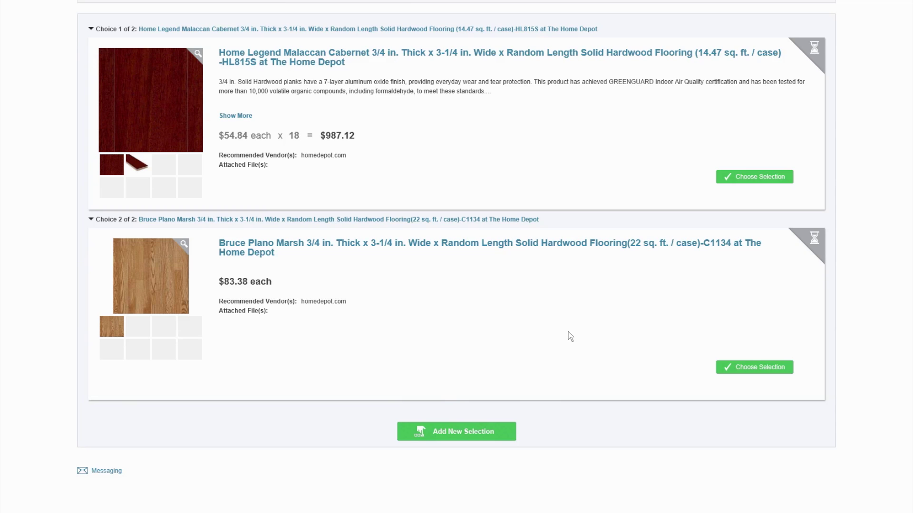
scroll(564, 397, "up", 2)
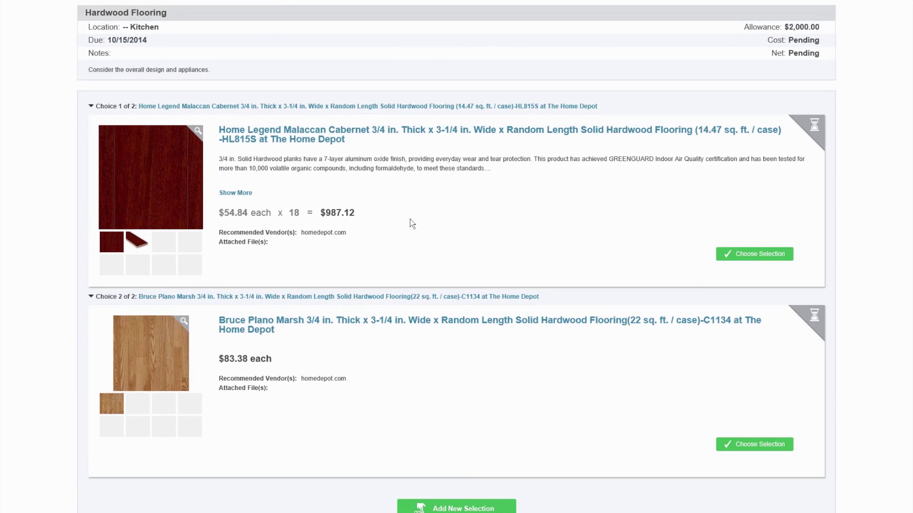
Approve the Home Legend Malaccan Cabernet choice, then check the selections Summary
left_click(770, 255)
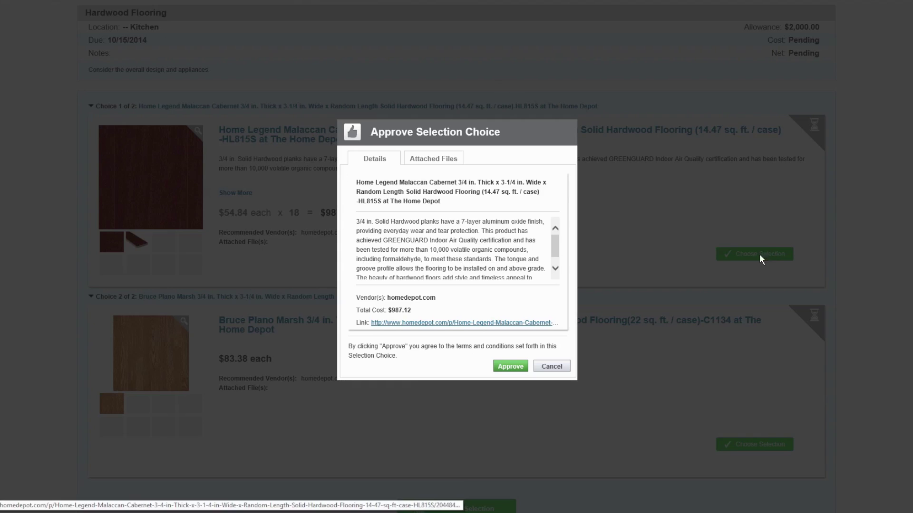
left_click(507, 367)
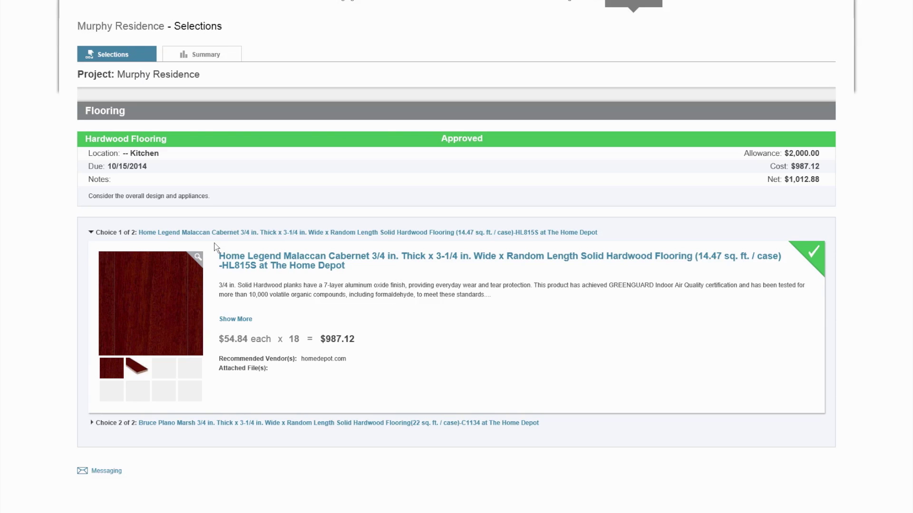
scroll(228, 280, "up", 3)
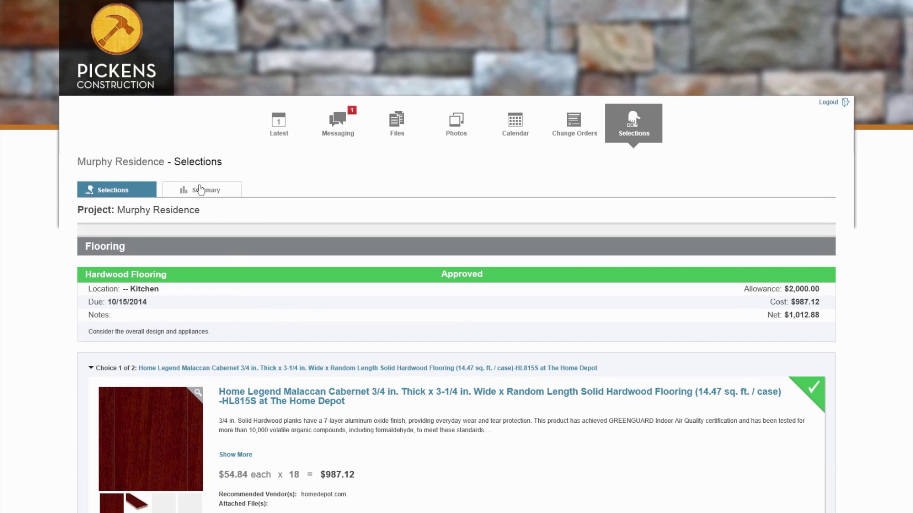
left_click(200, 189)
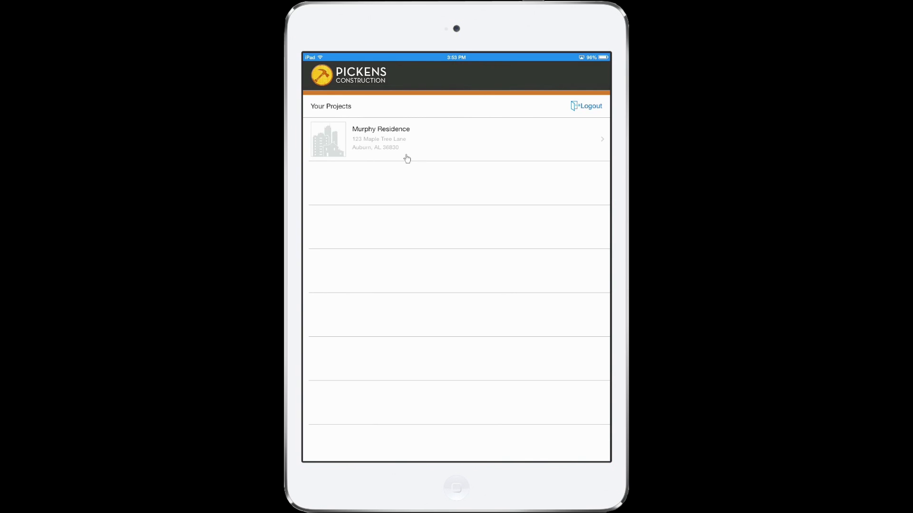
Open the Murphy Residence project and scroll through its conversation
left_click(407, 158)
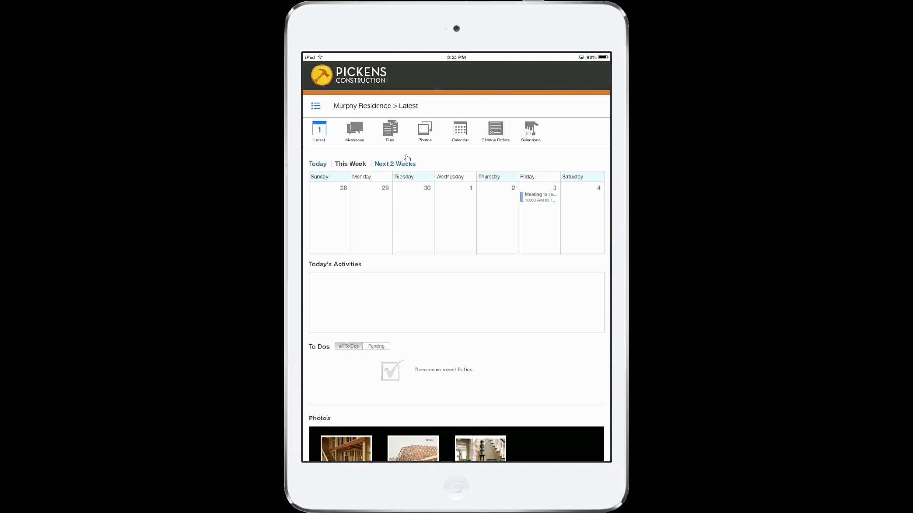
scroll(407, 159, "down", 3)
scroll(406, 158, "up", 4)
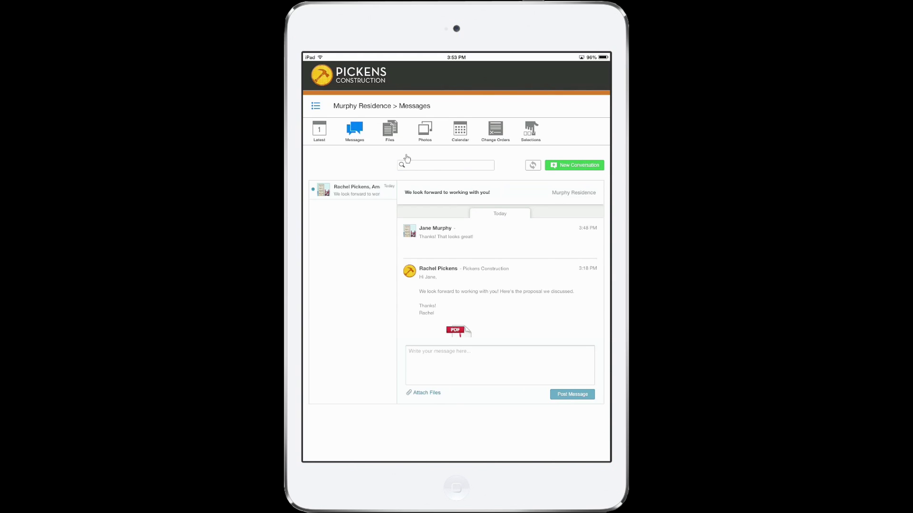
Post a 'Hello' reply in the project conversation, then view the project Files
left_click(500, 365)
type("Hello")
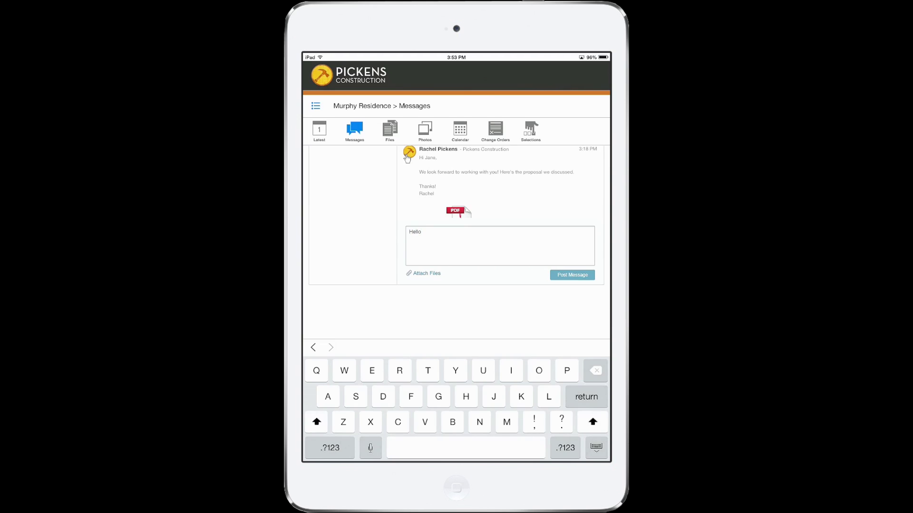
left_click(572, 275)
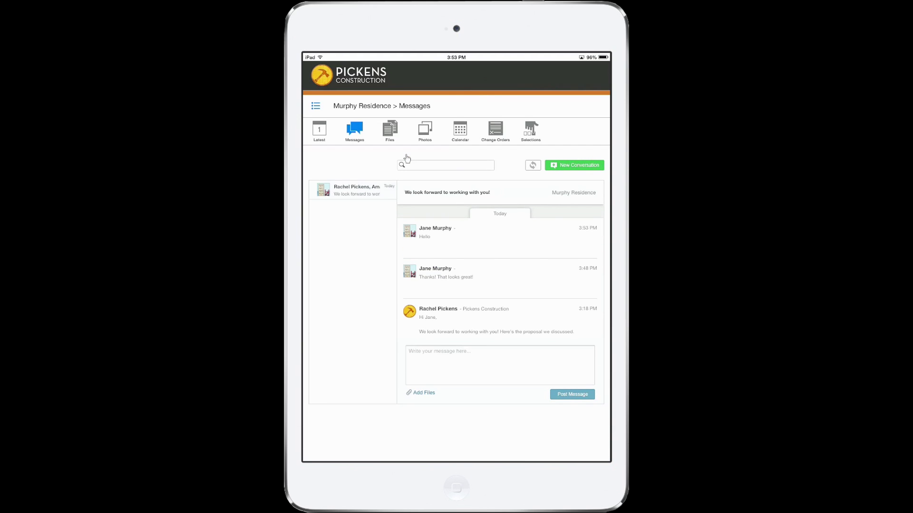
left_click(390, 130)
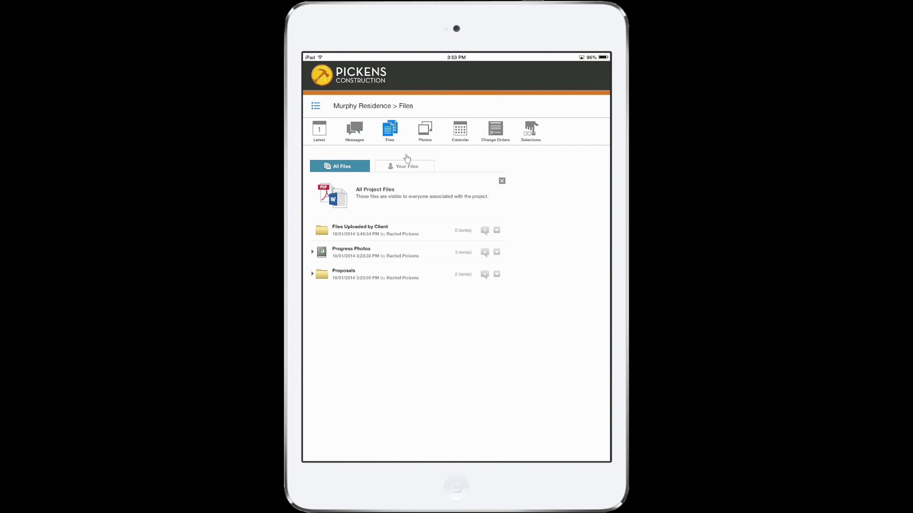
Expand the Progress Photos folder and preview the first progress photo
left_click(313, 252)
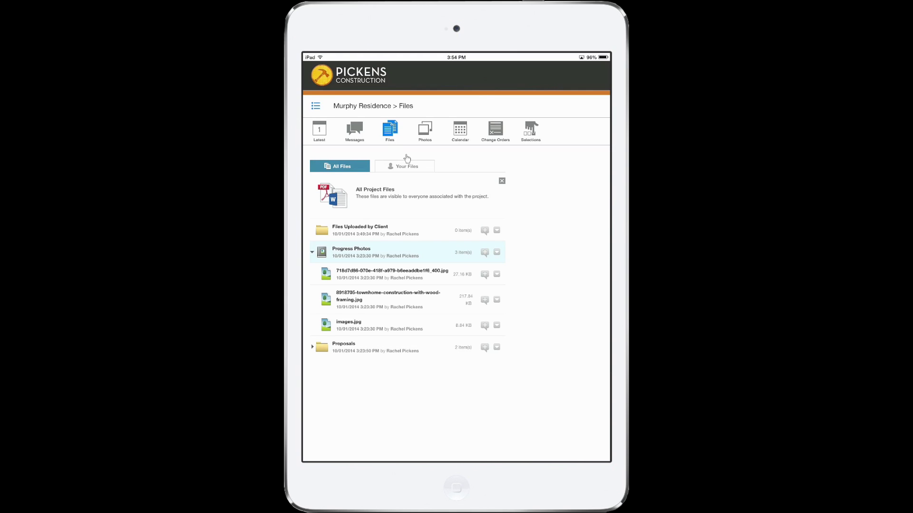
left_click(496, 274)
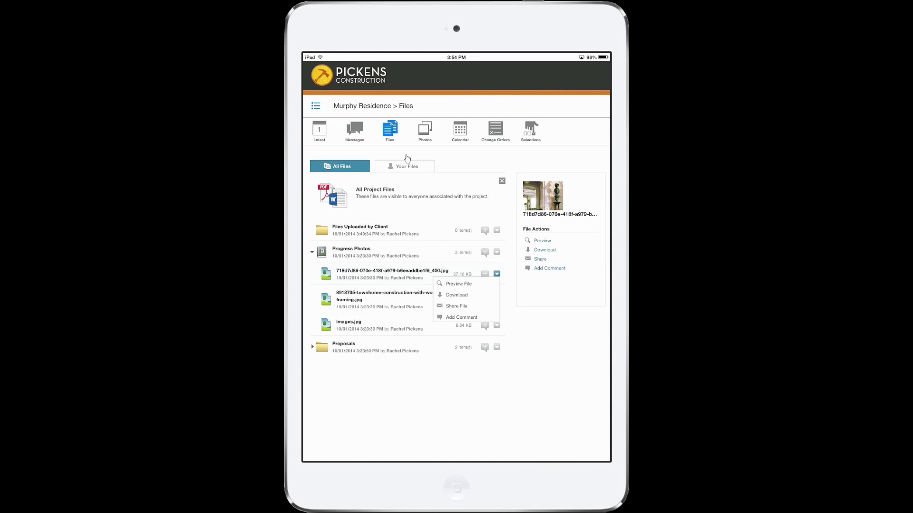
key("Return")
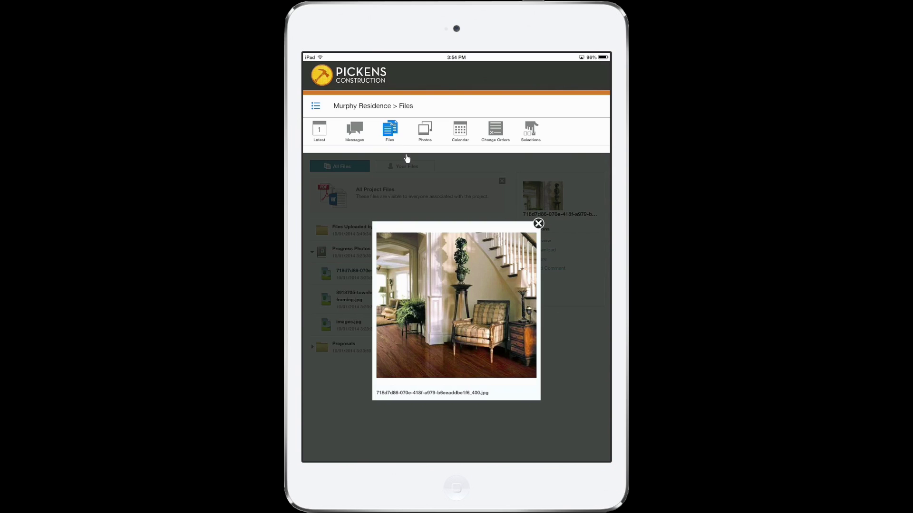
left_click(538, 224)
Look through the project's Photos albums and Calendar
left_click(425, 130)
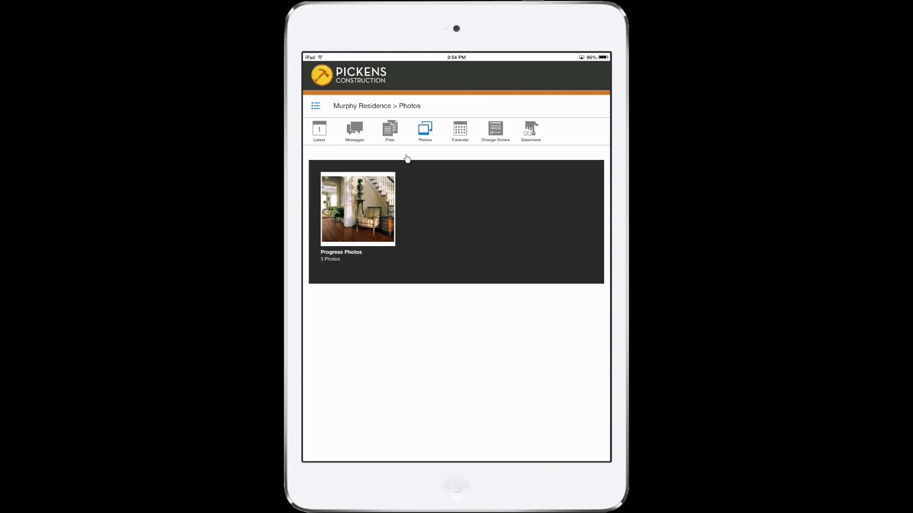
left_click(460, 129)
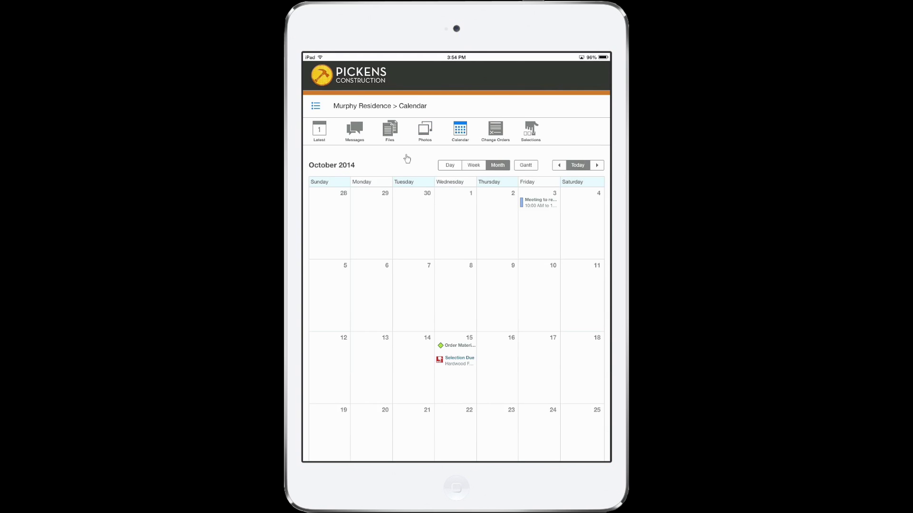
scroll(407, 159, "down", 3)
scroll(407, 158, "up", 3)
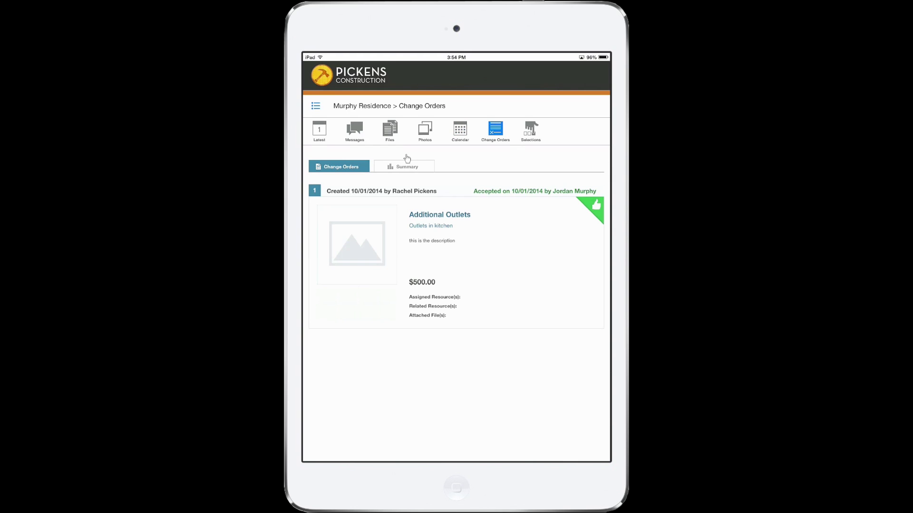
Review the change order summary, then the Hardwood Flooring selection approved at $987.12 cost
left_click(407, 158)
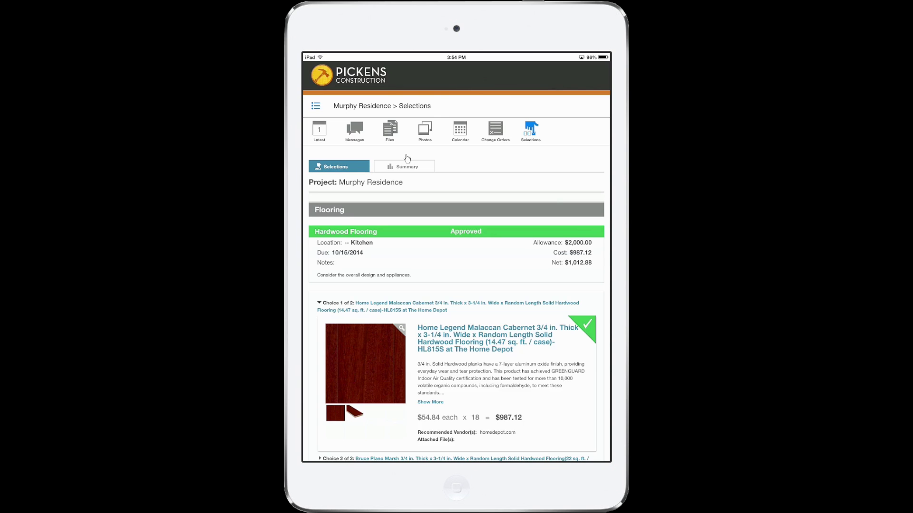
scroll(407, 158, "down", 3)
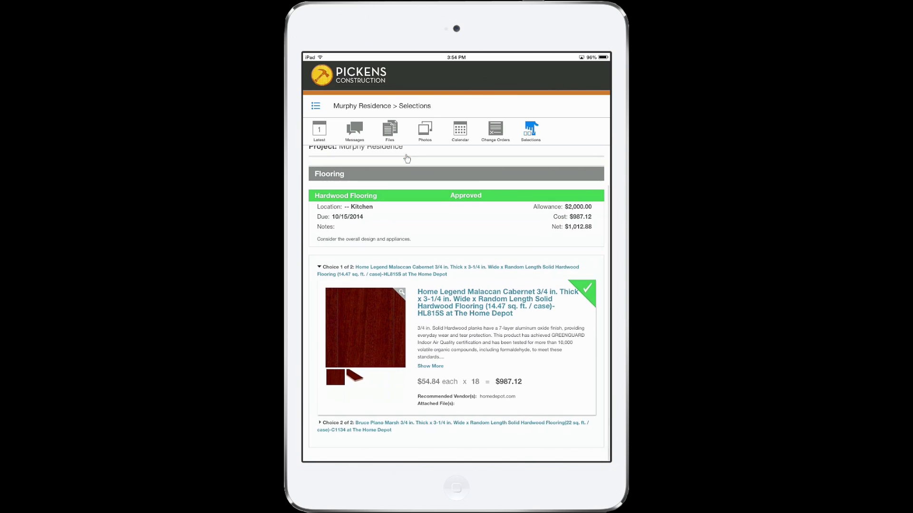
scroll(406, 158, "up", 3)
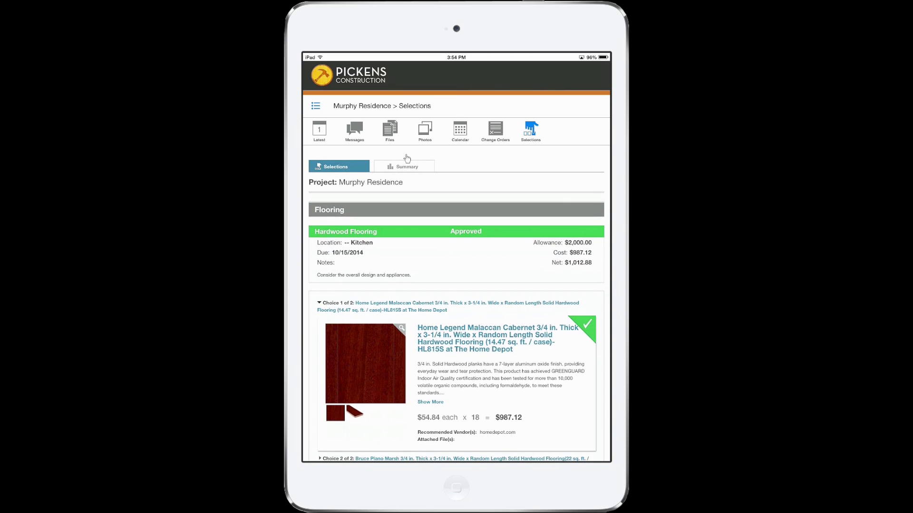